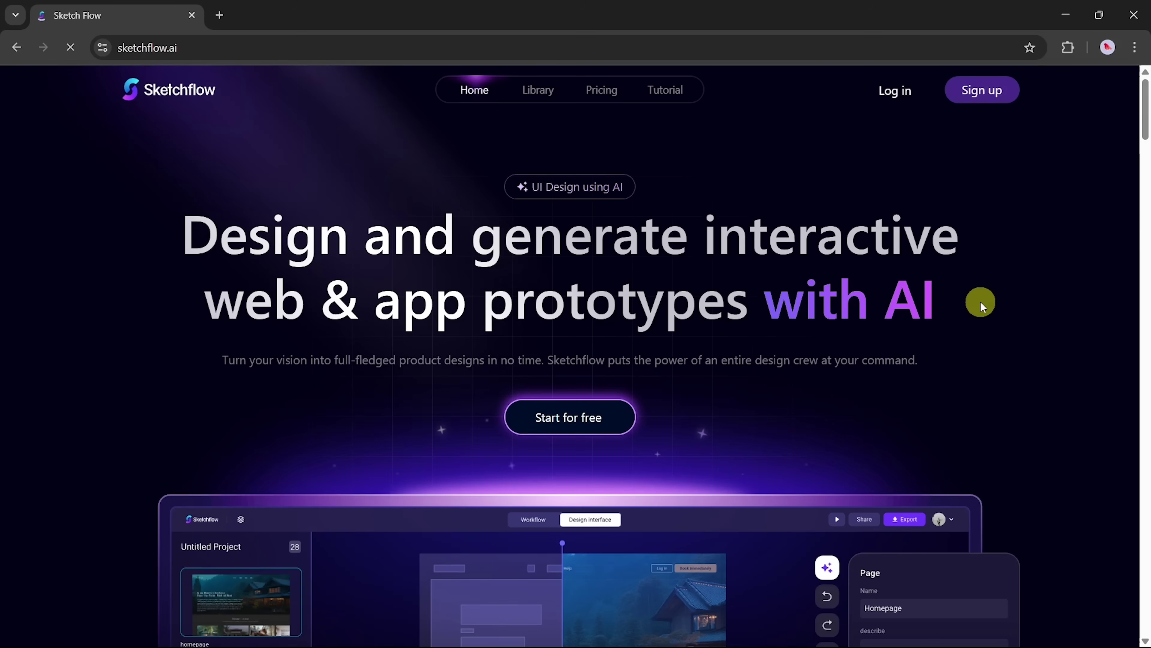
Scroll the Sketchflow home page through the hero, workflow demo and feature carousel to AI Regeneration
{"action": "scroll", "coordinate": [981, 301], "scroll_direction": "down", "scroll_amount": 5}
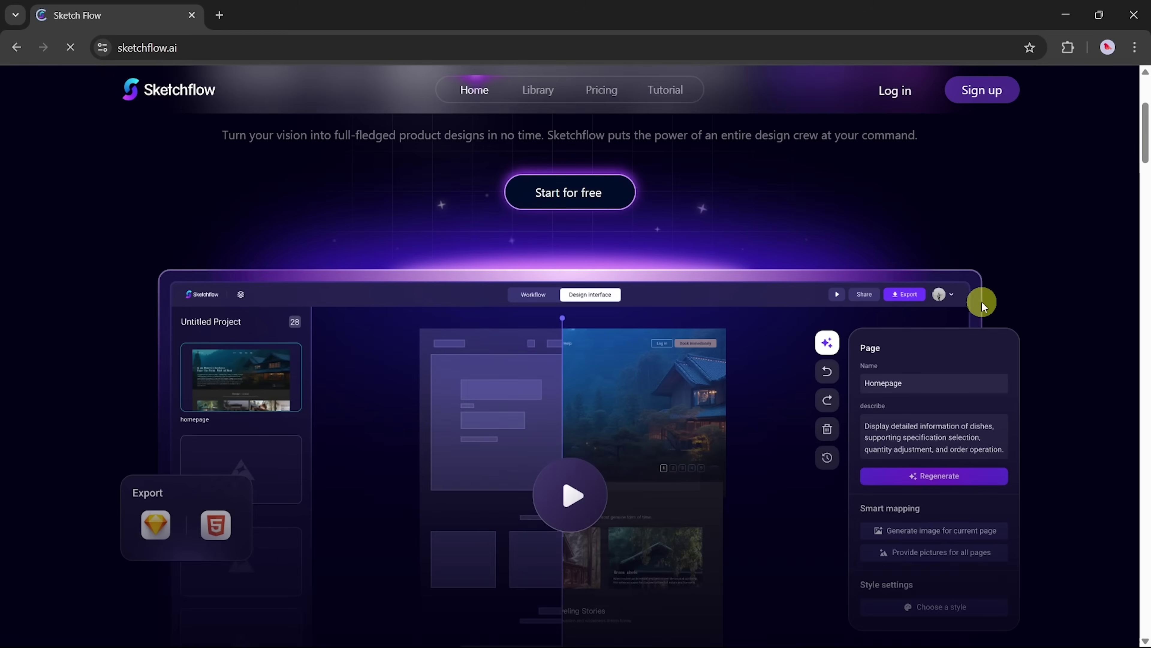
{"action": "scroll", "coordinate": [1073, 336], "scroll_direction": "down", "scroll_amount": 5}
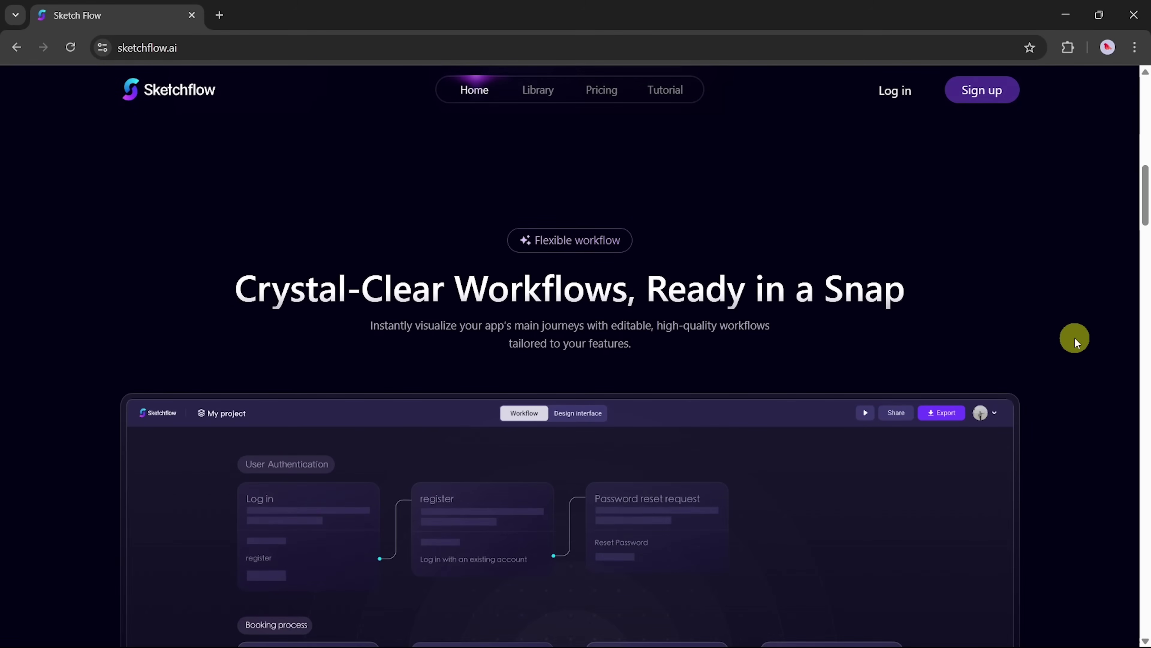
{"action": "scroll", "coordinate": [1074, 336], "scroll_direction": "down", "scroll_amount": 6}
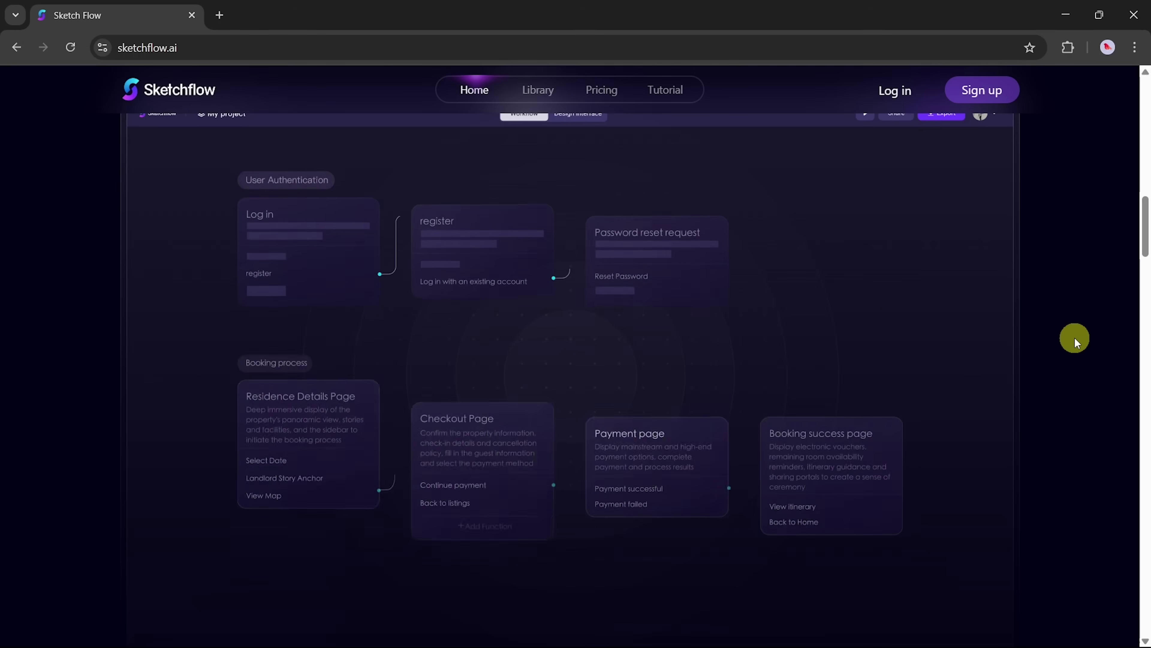
{"action": "scroll", "coordinate": [1076, 341], "scroll_direction": "down", "scroll_amount": 10}
{"action": "scroll", "coordinate": [1075, 338], "scroll_direction": "down", "scroll_amount": 1}
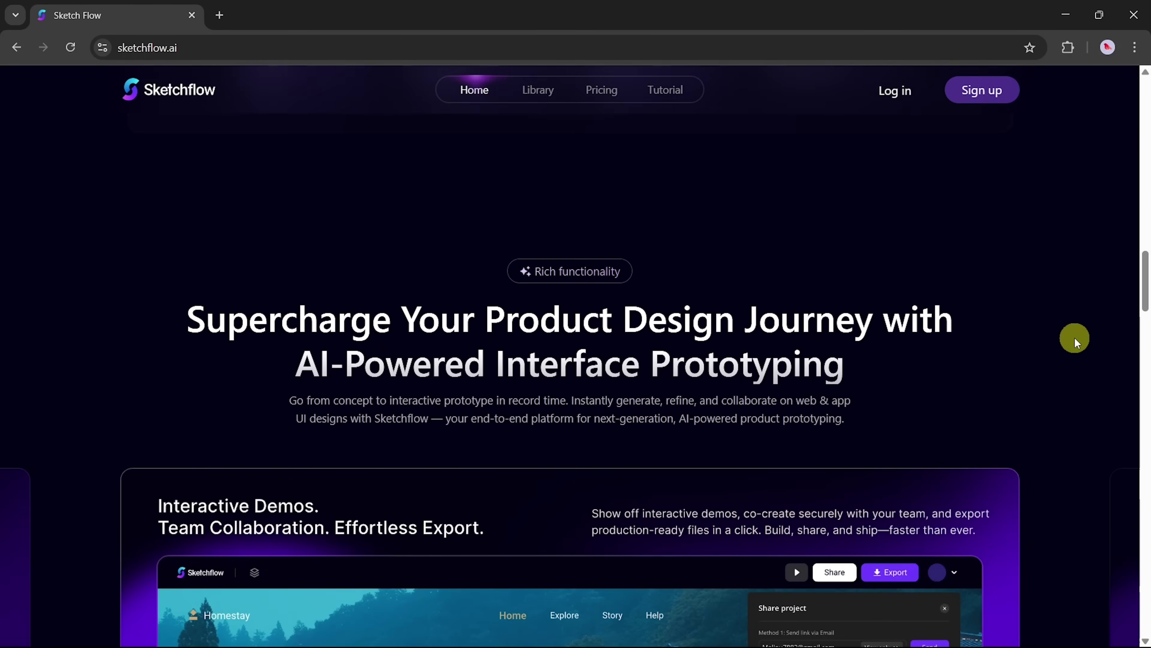
{"action": "scroll", "coordinate": [1074, 338], "scroll_direction": "down", "scroll_amount": 4}
{"action": "scroll", "coordinate": [1075, 338], "scroll_direction": "down", "scroll_amount": 4}
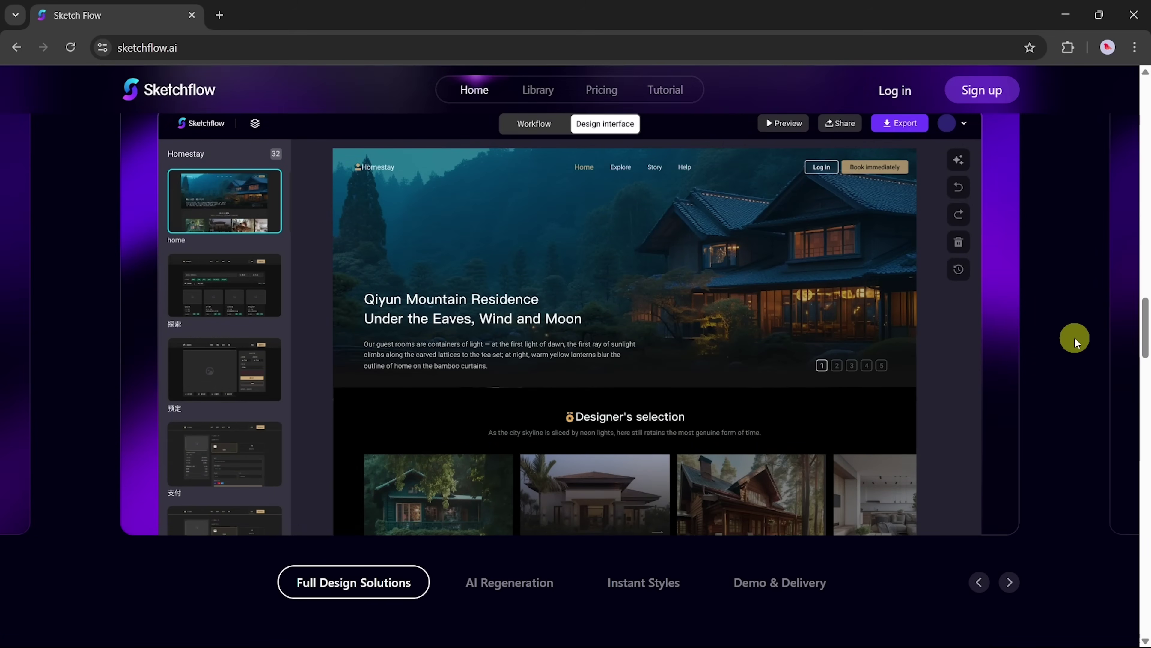
{"action": "scroll", "coordinate": [1075, 338], "scroll_direction": "up", "scroll_amount": 1}
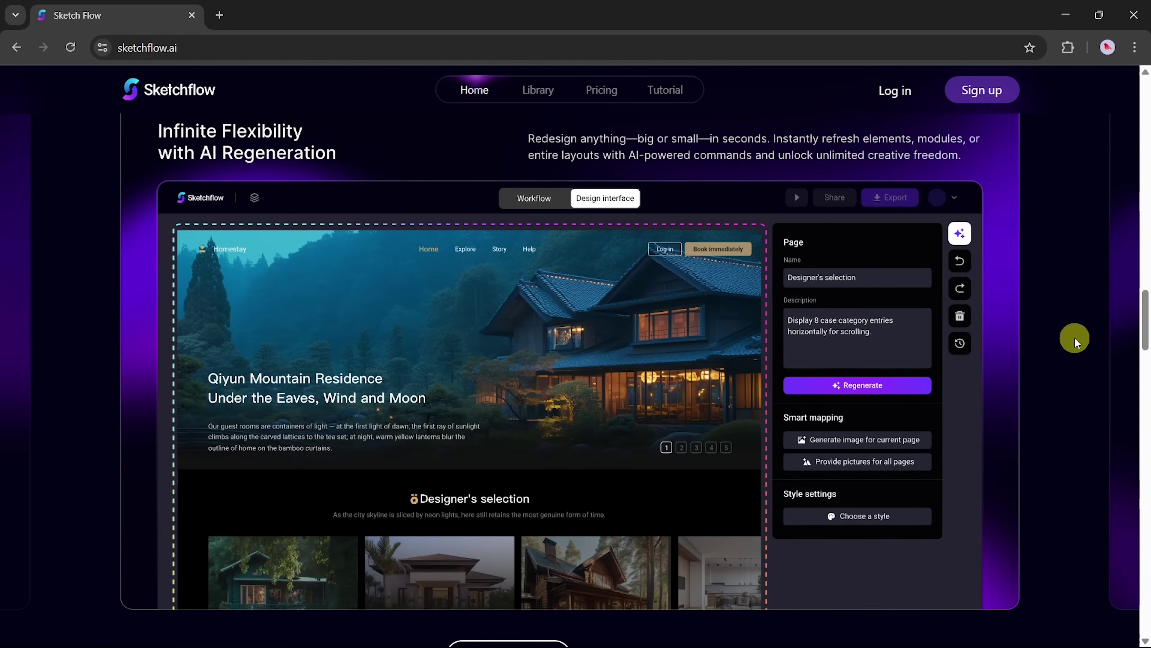
Scroll past Two Ways to Create and Design for Every Screen to the 20+ template library and closing call to action
{"action": "scroll", "coordinate": [1075, 338], "scroll_direction": "down", "scroll_amount": 5}
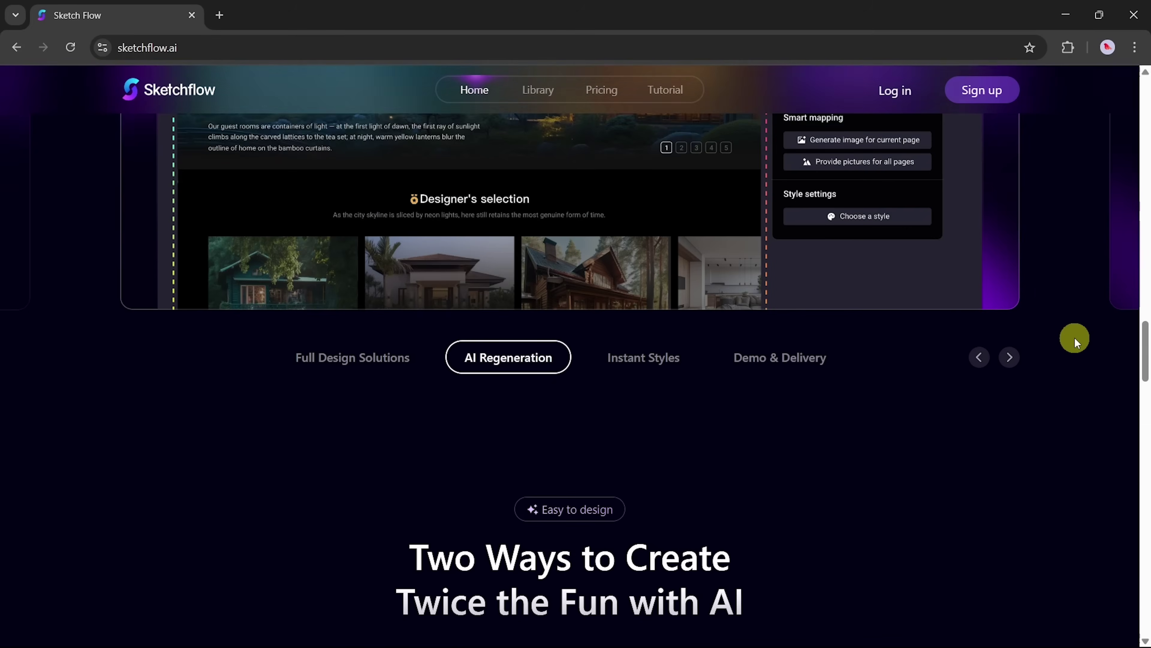
{"action": "scroll", "coordinate": [1075, 338], "scroll_direction": "down", "scroll_amount": 7}
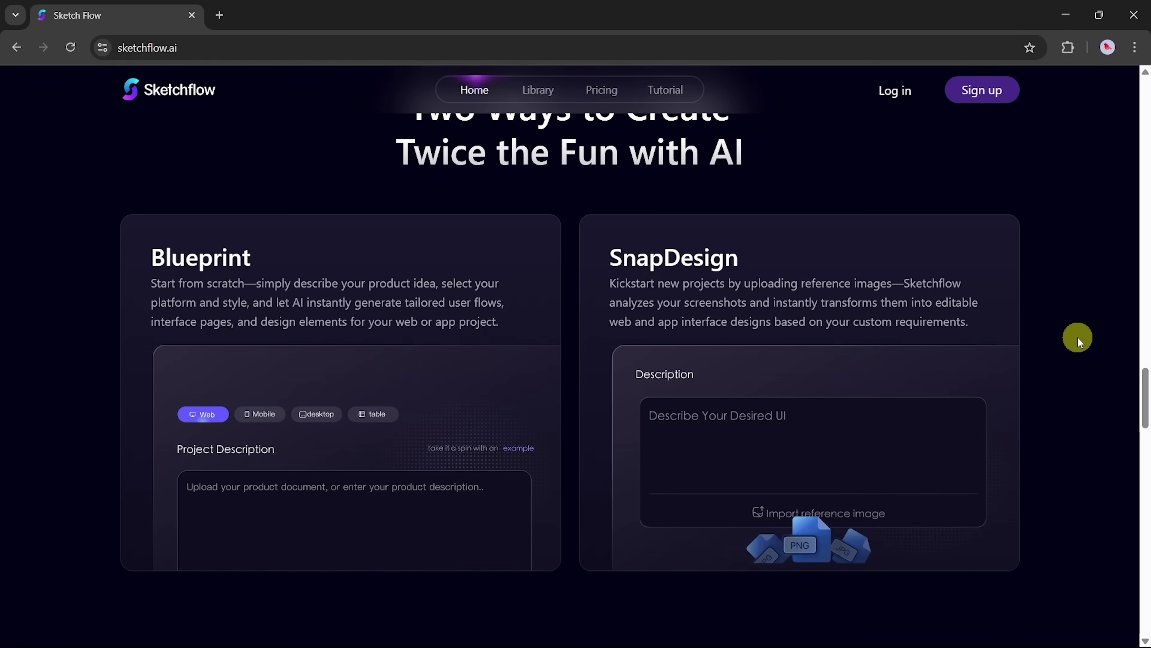
{"action": "scroll", "coordinate": [1077, 336], "scroll_direction": "up", "scroll_amount": 4}
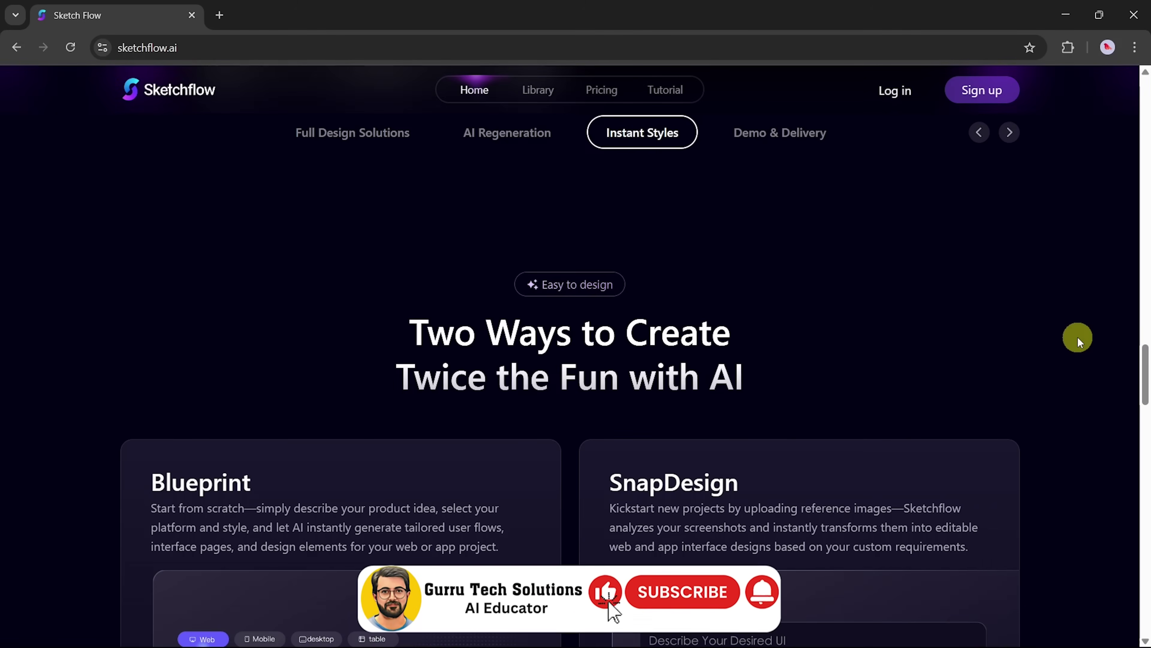
{"action": "scroll", "coordinate": [1078, 336], "scroll_direction": "down", "scroll_amount": 5}
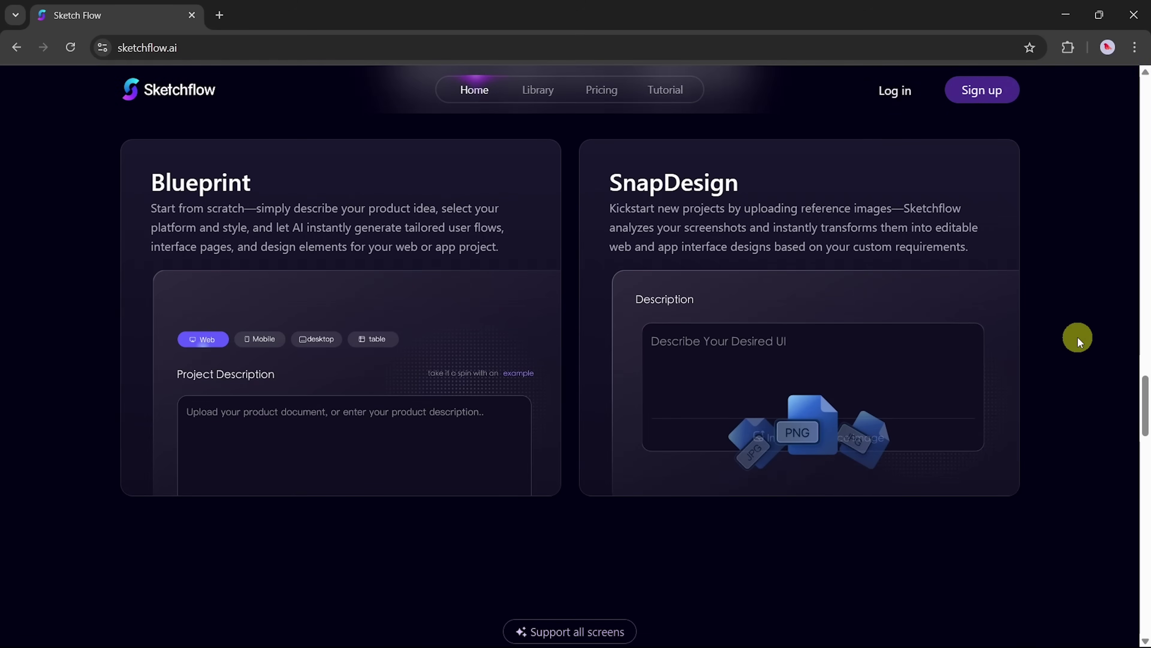
{"action": "scroll", "coordinate": [1078, 336], "scroll_direction": "down", "scroll_amount": 4}
{"action": "scroll", "coordinate": [1078, 337], "scroll_direction": "down", "scroll_amount": 4}
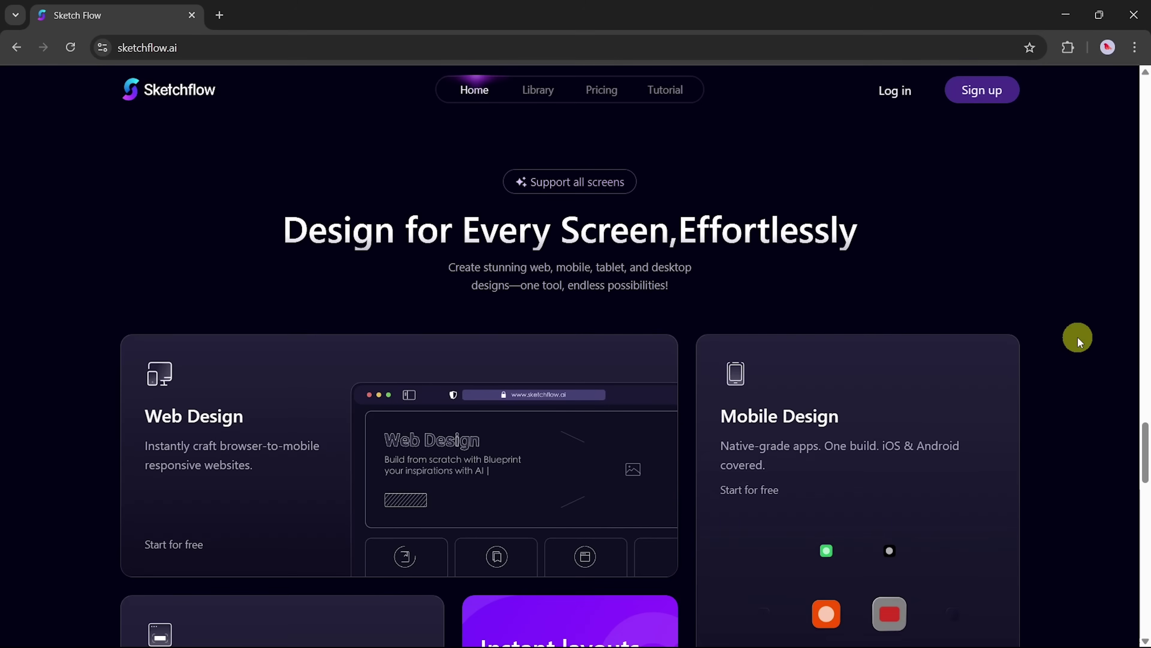
{"action": "scroll", "coordinate": [1077, 337], "scroll_direction": "down", "scroll_amount": 2}
{"action": "scroll", "coordinate": [1078, 337], "scroll_direction": "down", "scroll_amount": 3}
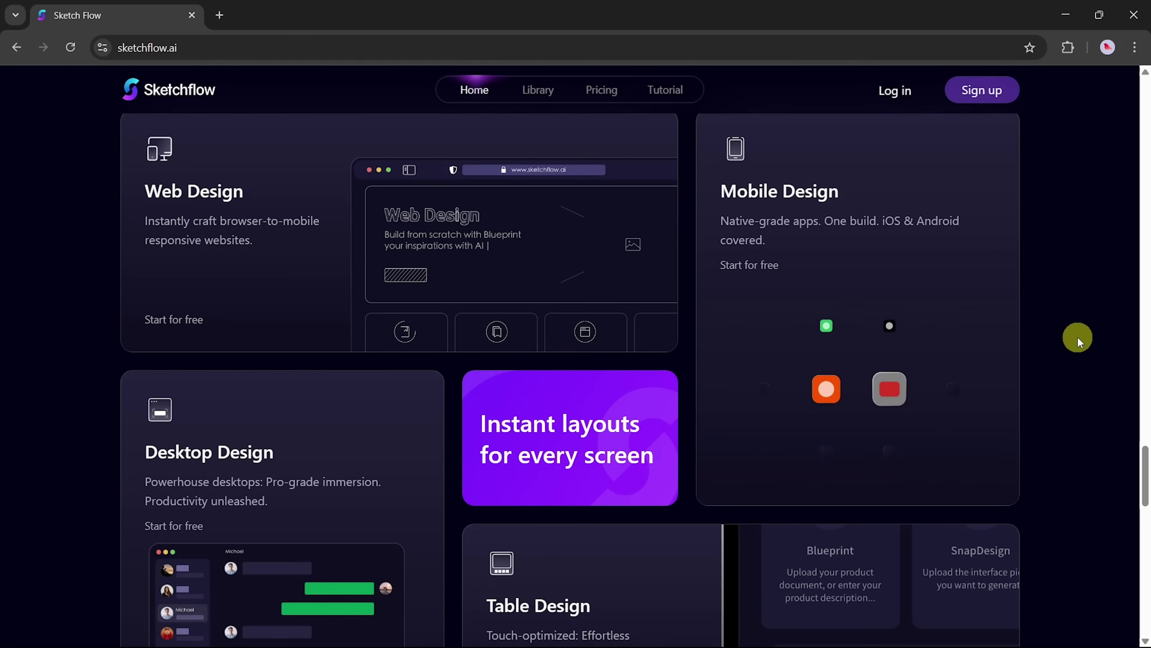
{"action": "scroll", "coordinate": [1077, 336], "scroll_direction": "down", "scroll_amount": 5}
{"action": "scroll", "coordinate": [1078, 336], "scroll_direction": "down", "scroll_amount": 8}
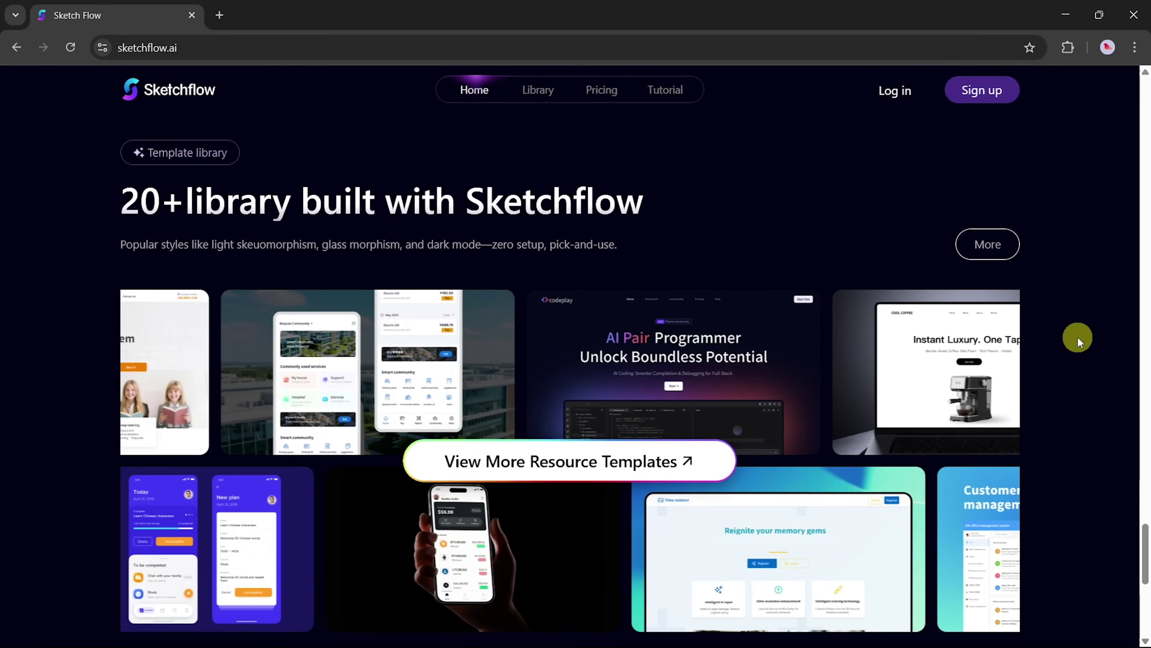
{"action": "scroll", "coordinate": [1077, 337], "scroll_direction": "down", "scroll_amount": 1}
{"action": "scroll", "coordinate": [1078, 337], "scroll_direction": "down", "scroll_amount": 1}
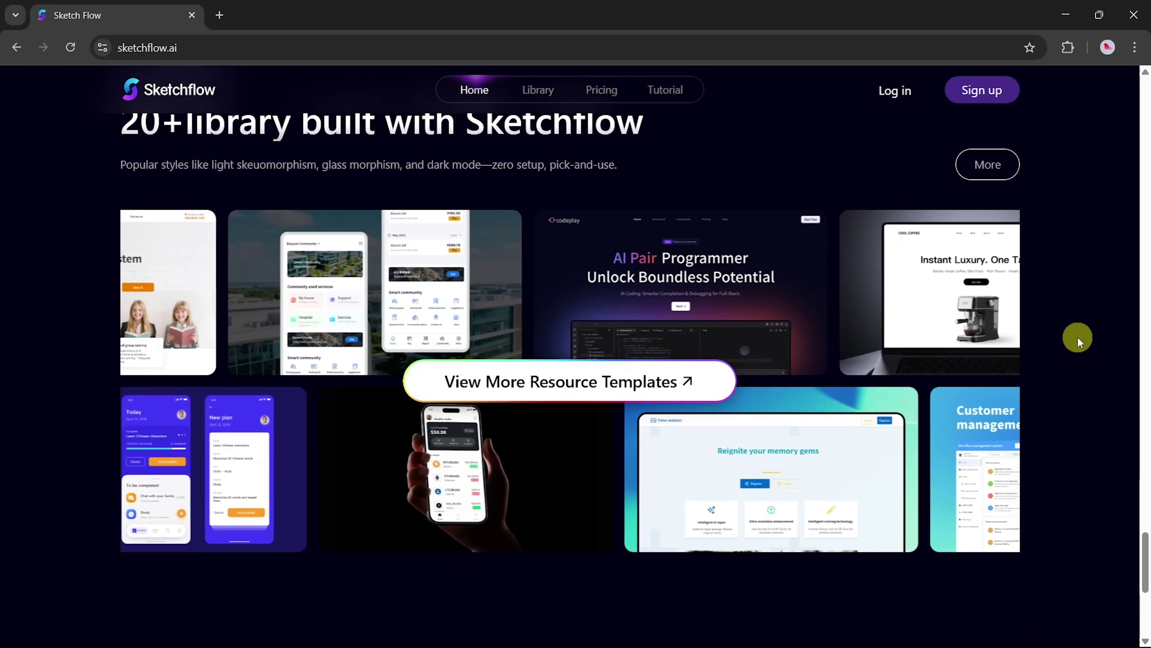
{"action": "scroll", "coordinate": [1078, 336], "scroll_direction": "down", "scroll_amount": 1}
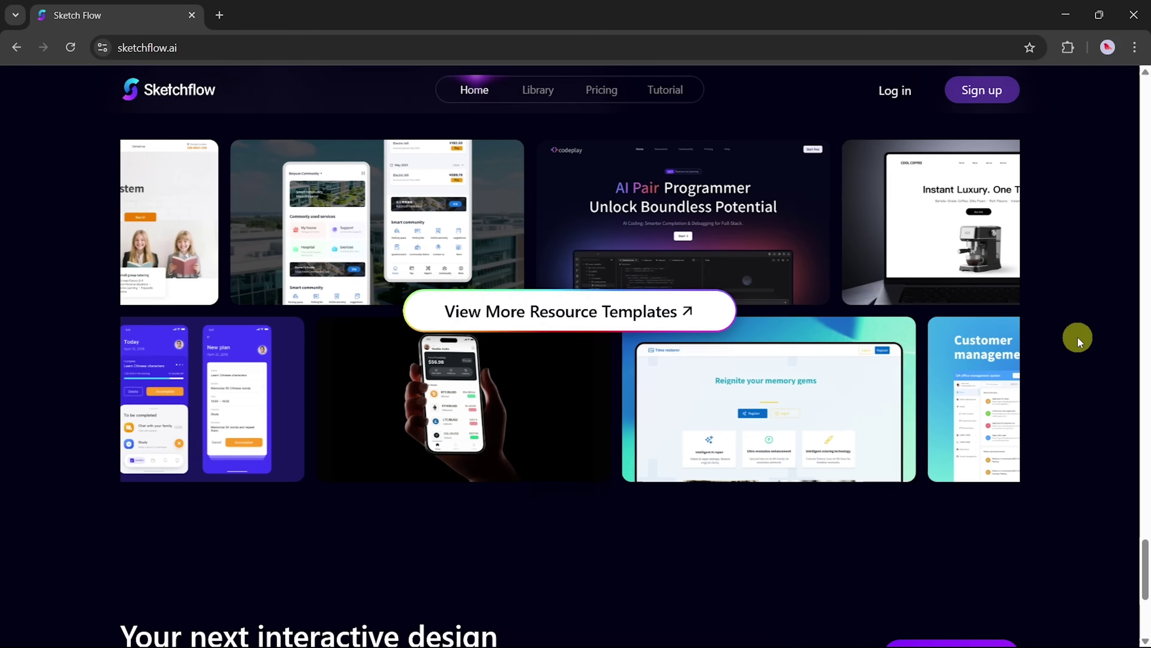
{"action": "scroll", "coordinate": [1077, 337], "scroll_direction": "down", "scroll_amount": 1}
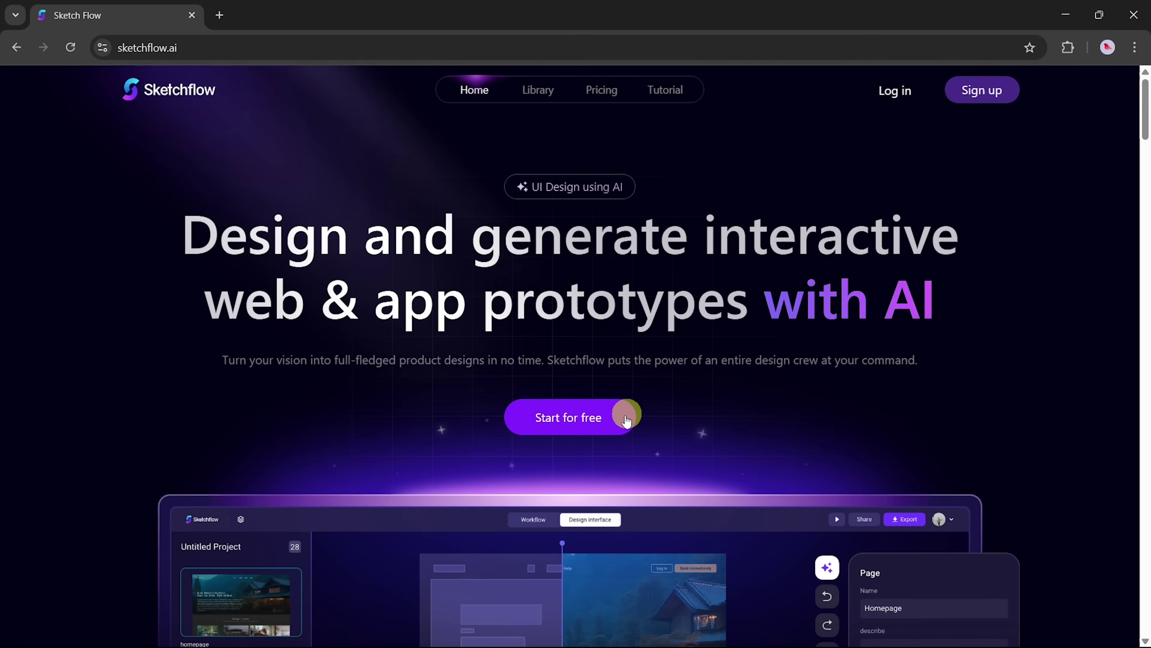
Go through Start for free to the Log in page and sign in with a Google account
{"action": "left_click", "coordinate": [621, 424]}
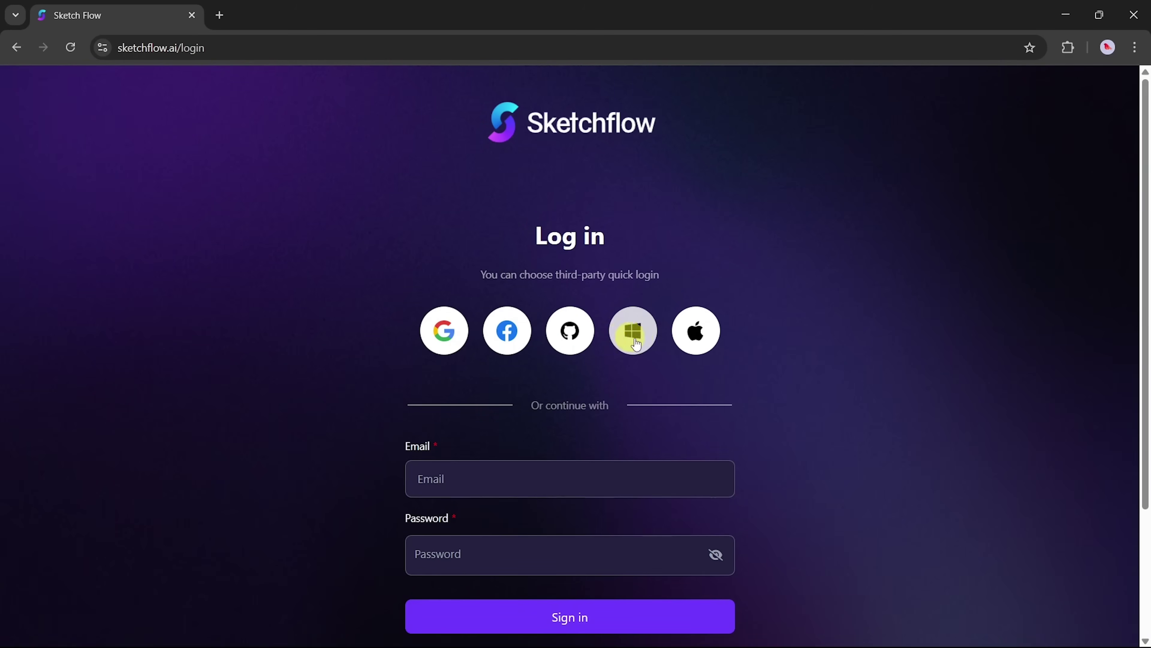
{"action": "scroll", "coordinate": [878, 439], "scroll_direction": "down", "scroll_amount": 1}
{"action": "scroll", "coordinate": [877, 436], "scroll_direction": "up", "scroll_amount": 1}
{"action": "left_click", "coordinate": [438, 335]}
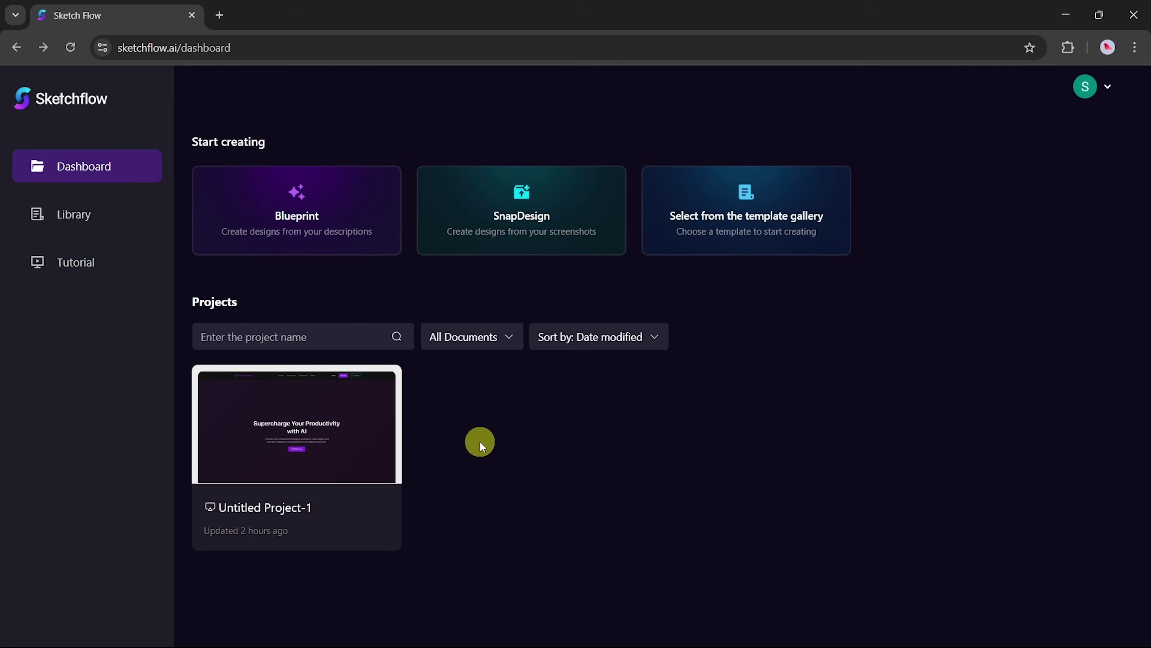
Start a Blueprint web project at FHD 1920x1080 and paste in the AI productivity platform description
{"action": "left_click", "coordinate": [302, 224]}
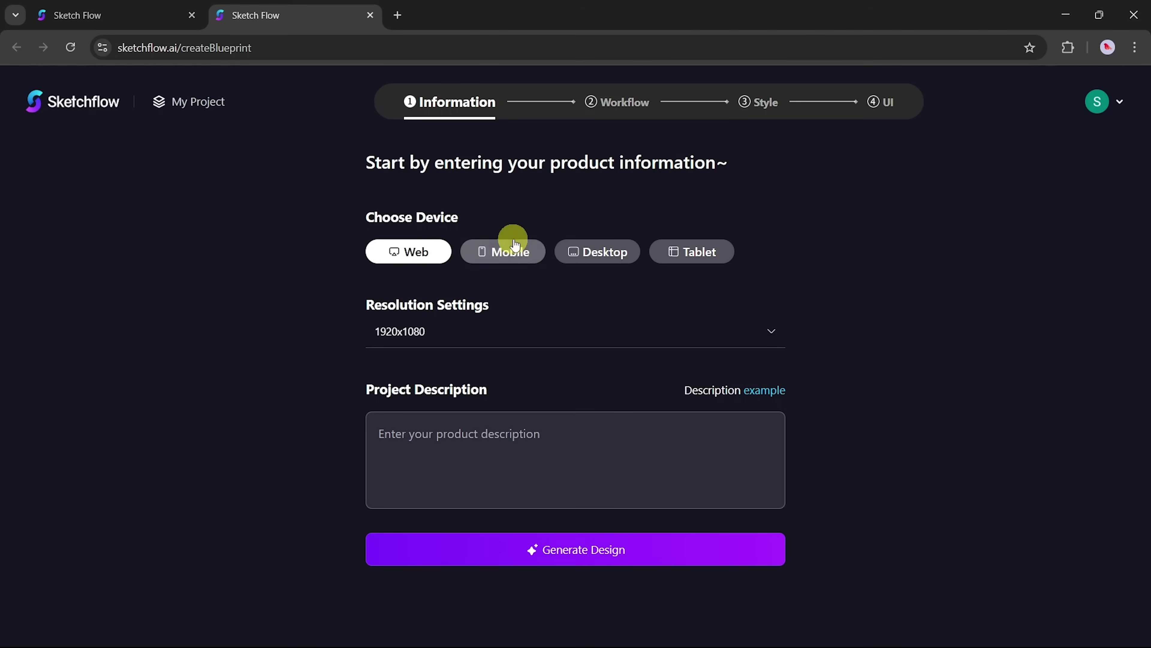
{"action": "left_click", "coordinate": [393, 345]}
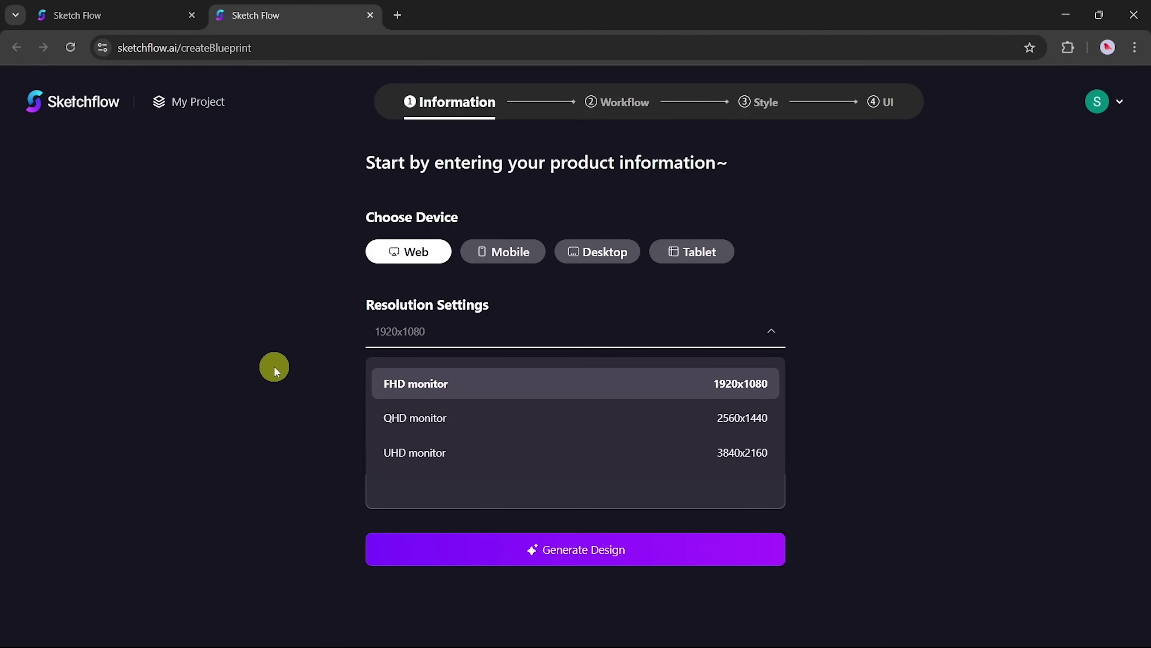
{"action": "left_click", "coordinate": [273, 370]}
{"action": "key", "text": "ctrl+v"}
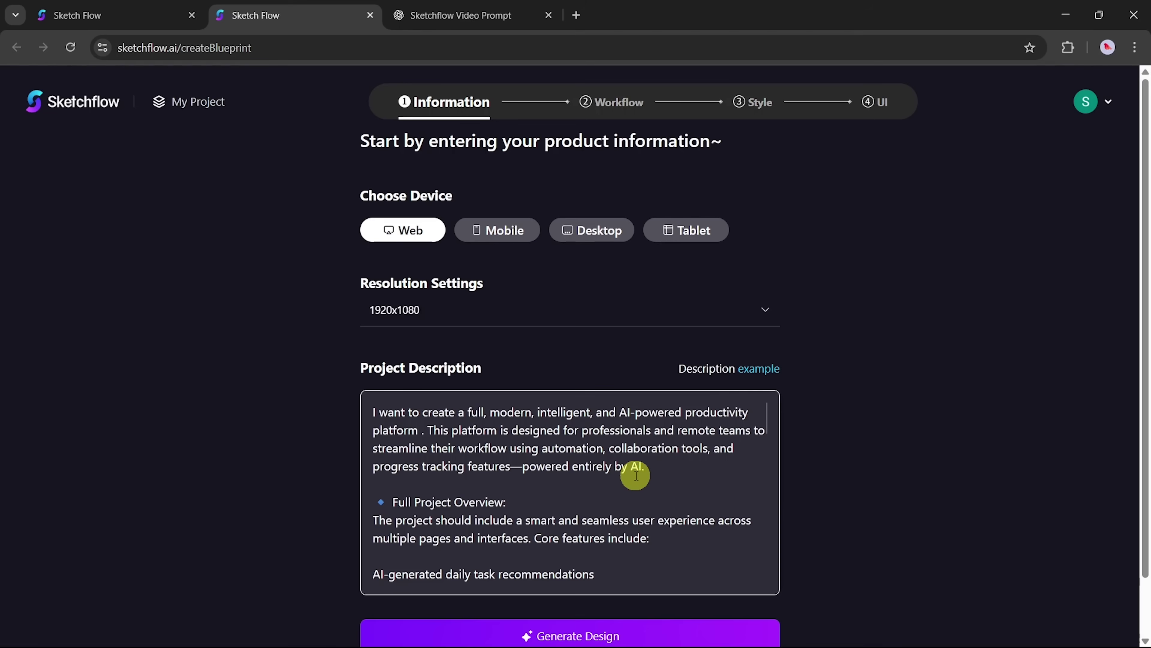
{"action": "scroll", "coordinate": [515, 503], "scroll_direction": "down", "scroll_amount": 12}
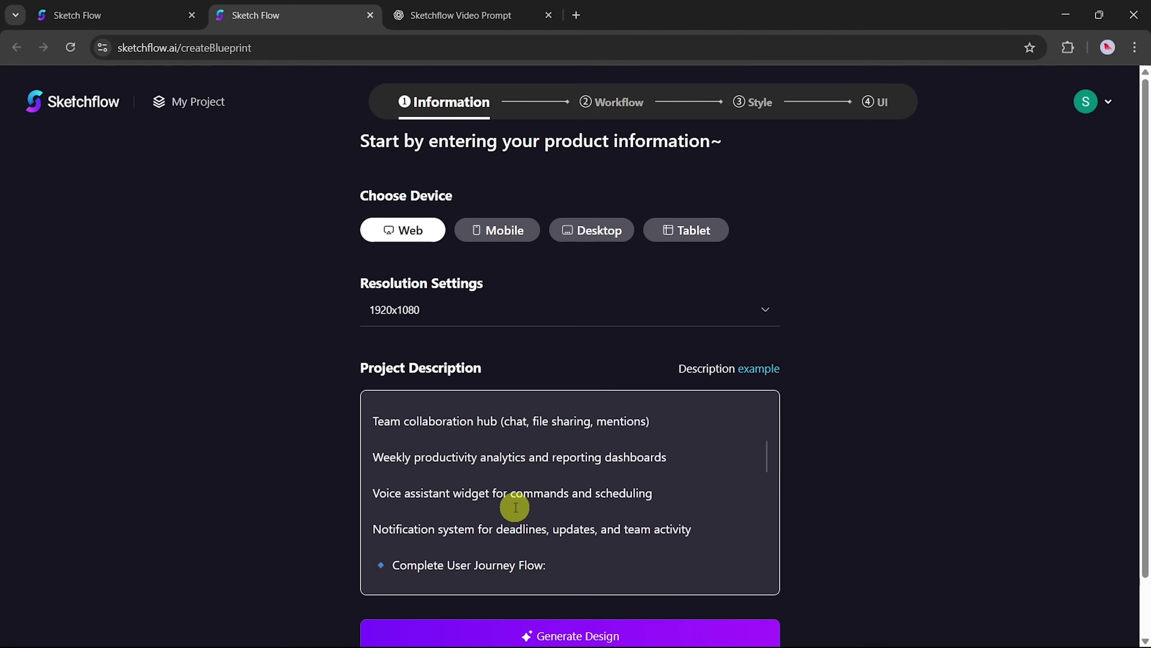
{"action": "scroll", "coordinate": [516, 507], "scroll_direction": "down", "scroll_amount": 5}
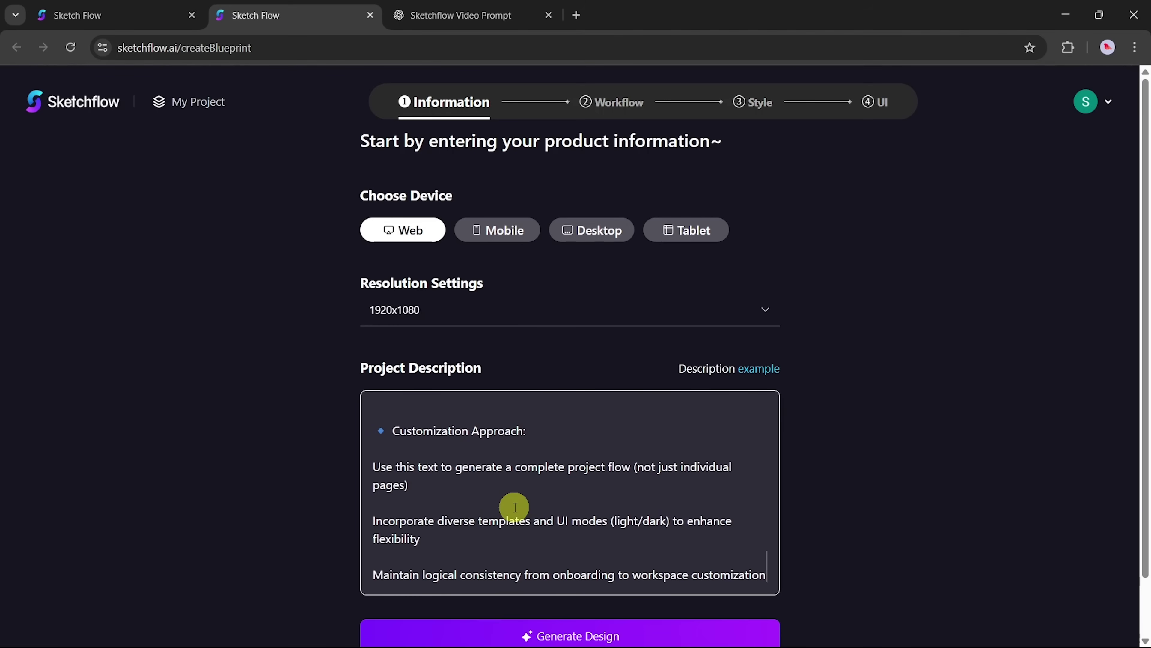
{"action": "scroll", "coordinate": [849, 447], "scroll_direction": "down", "scroll_amount": 1}
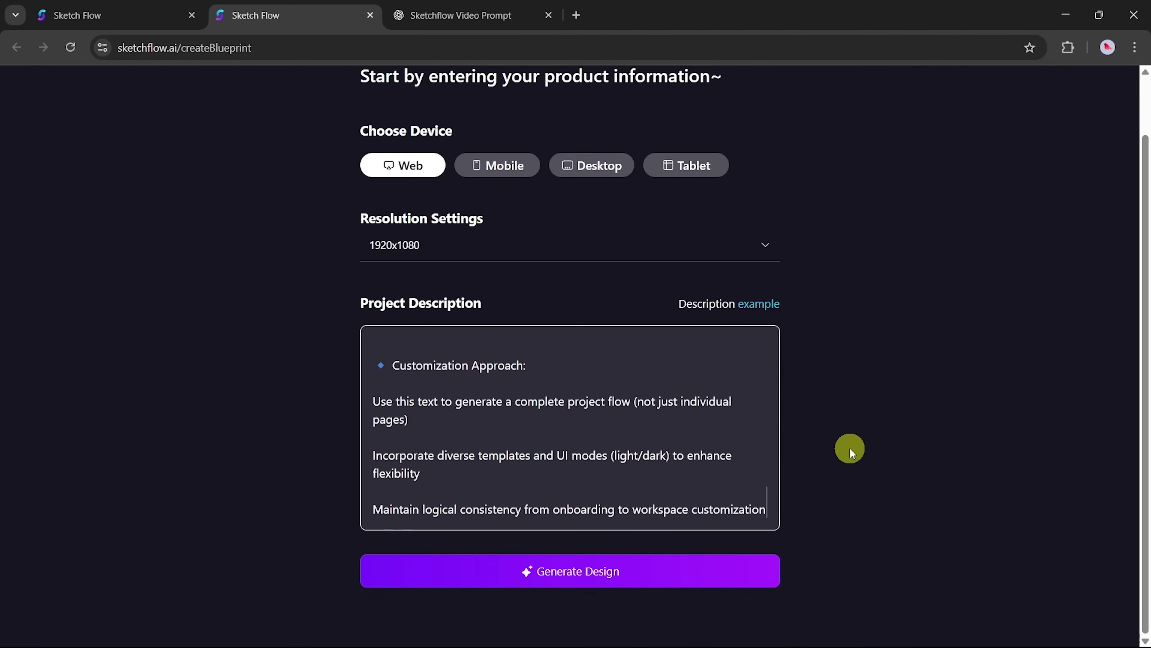
Generate the workflow, link Go to Features to Features Overview, and try copying then deleting a workflow
{"action": "left_click", "coordinate": [658, 569]}
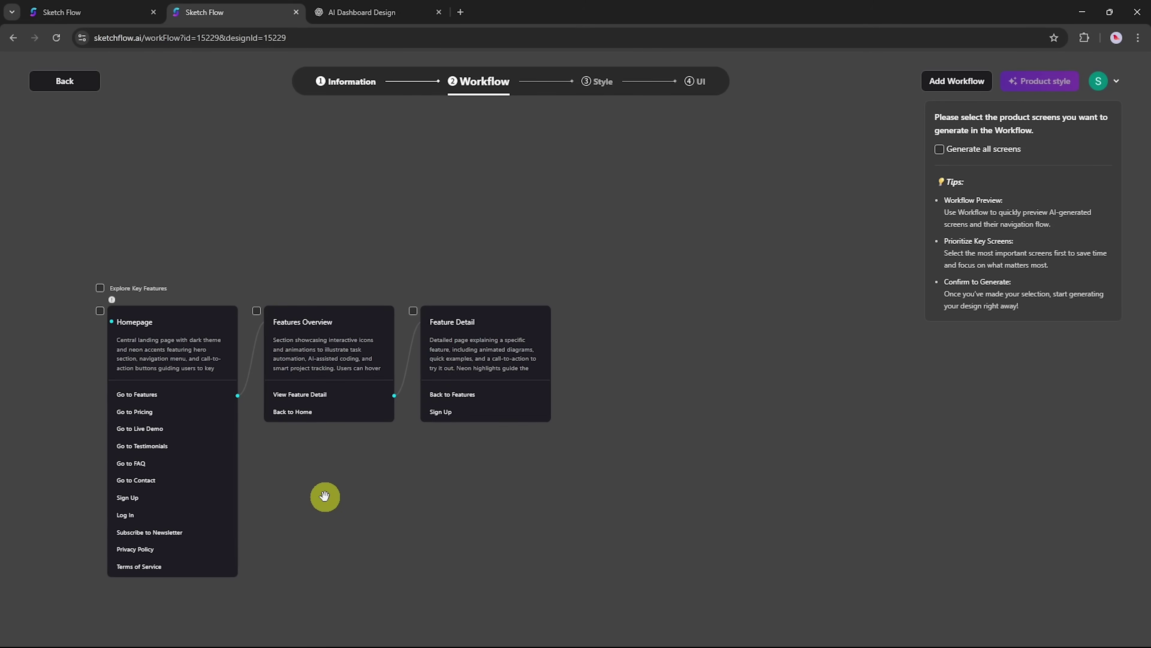
{"action": "left_click_drag", "start_coordinate": [324, 496], "coordinate": [499, 390]}
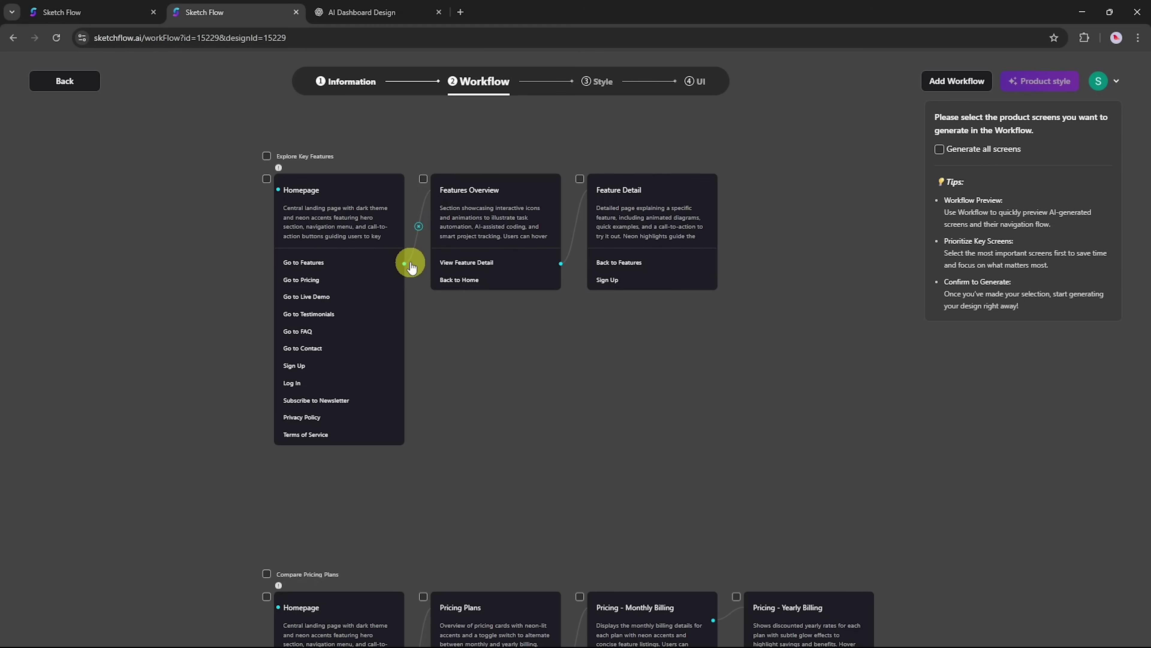
{"action": "left_click_drag", "start_coordinate": [403, 261], "coordinate": [434, 233]}
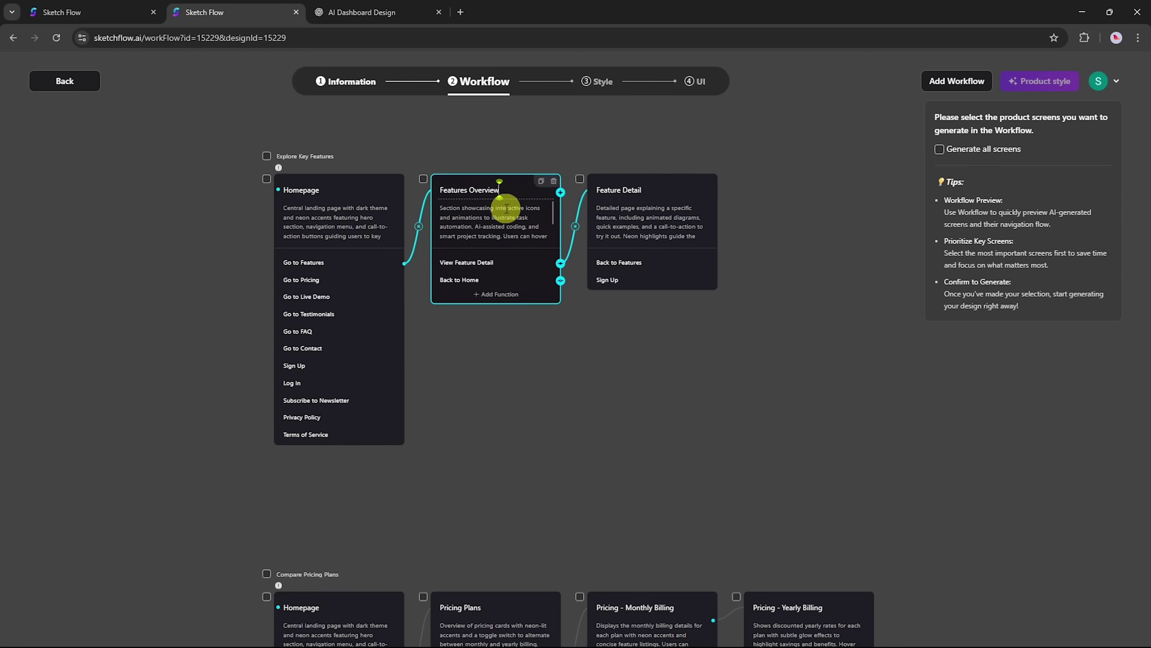
{"action": "left_click", "coordinate": [541, 181]}
{"action": "left_click", "coordinate": [576, 194]}
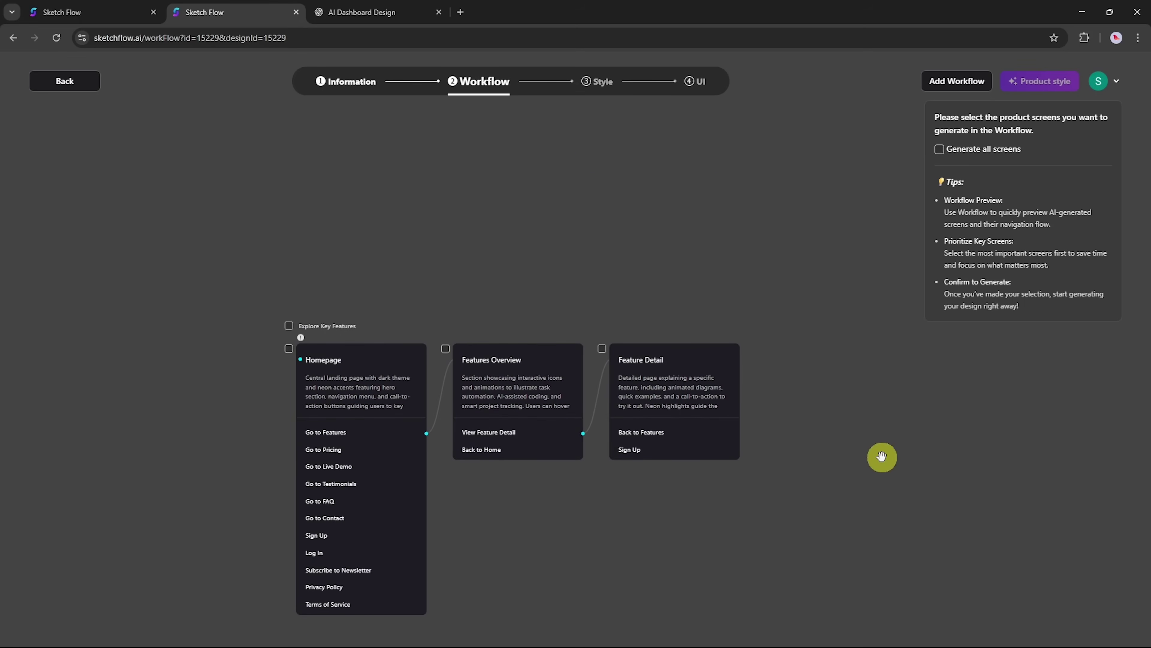
Tick 'Generate all screens' so every workflow screen is selected
{"action": "scroll", "coordinate": [881, 457], "scroll_direction": "down", "scroll_amount": 10}
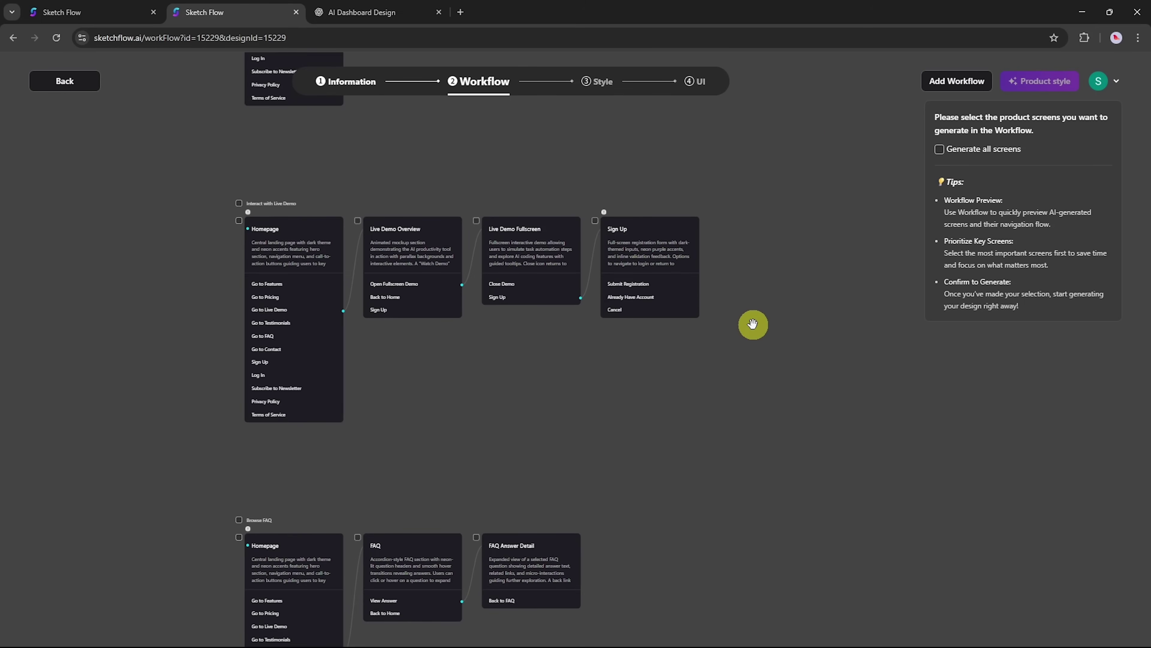
{"action": "scroll", "coordinate": [753, 324], "scroll_direction": "down", "scroll_amount": 10}
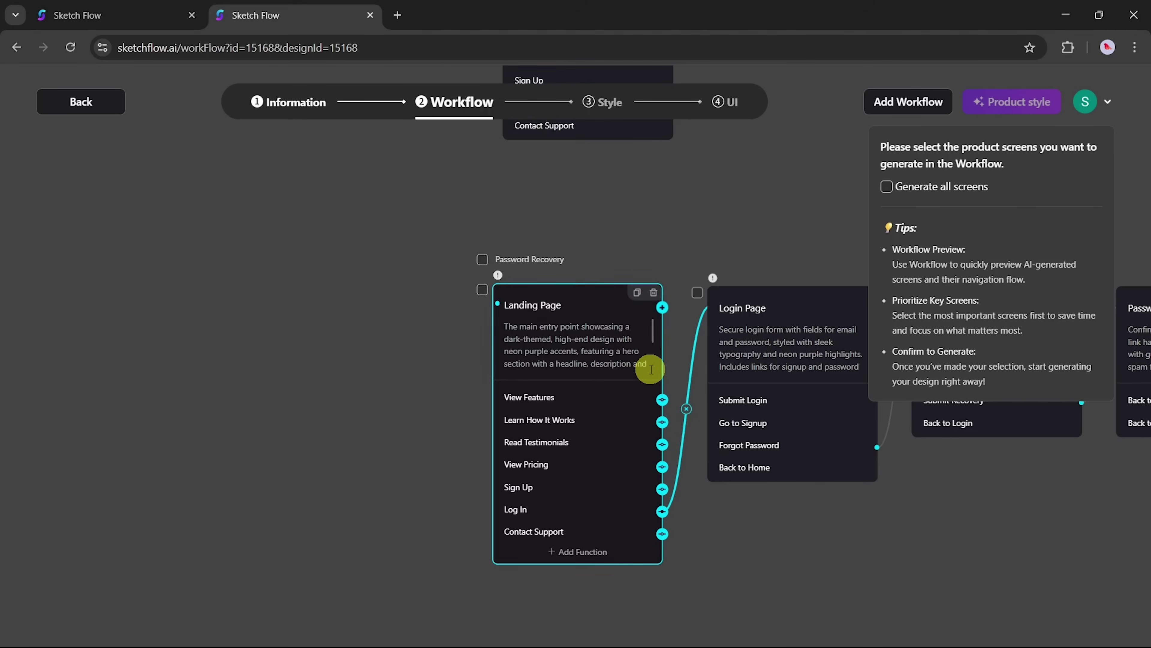
{"action": "left_click_drag", "start_coordinate": [651, 369], "coordinate": [599, 376]}
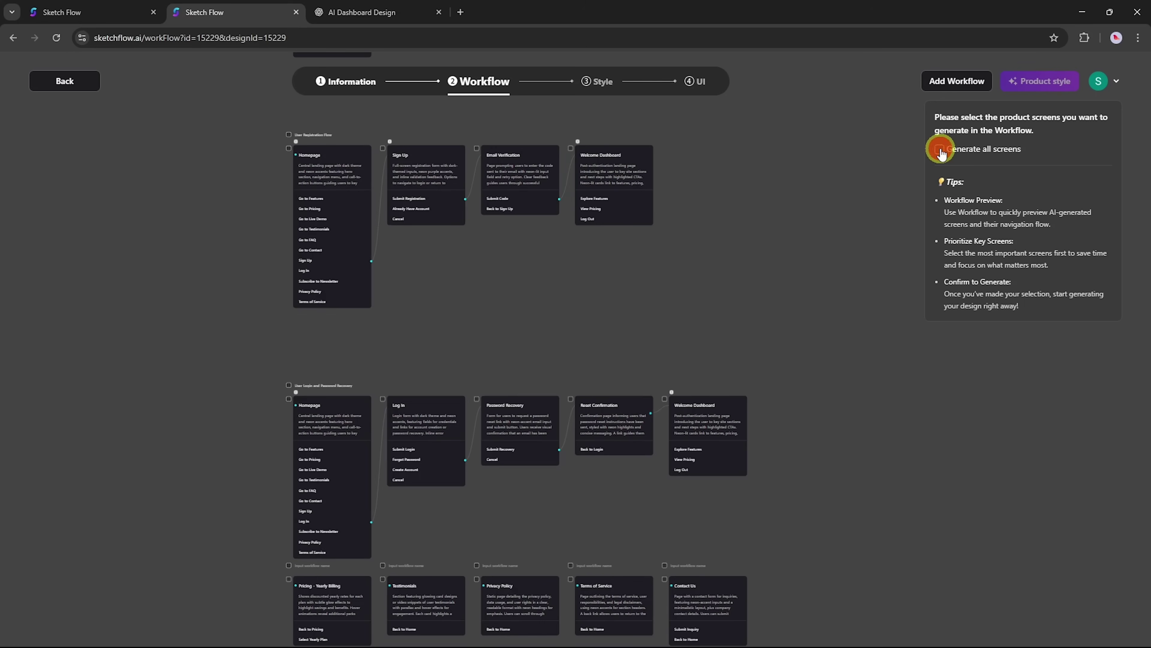
{"action": "left_click", "coordinate": [940, 151]}
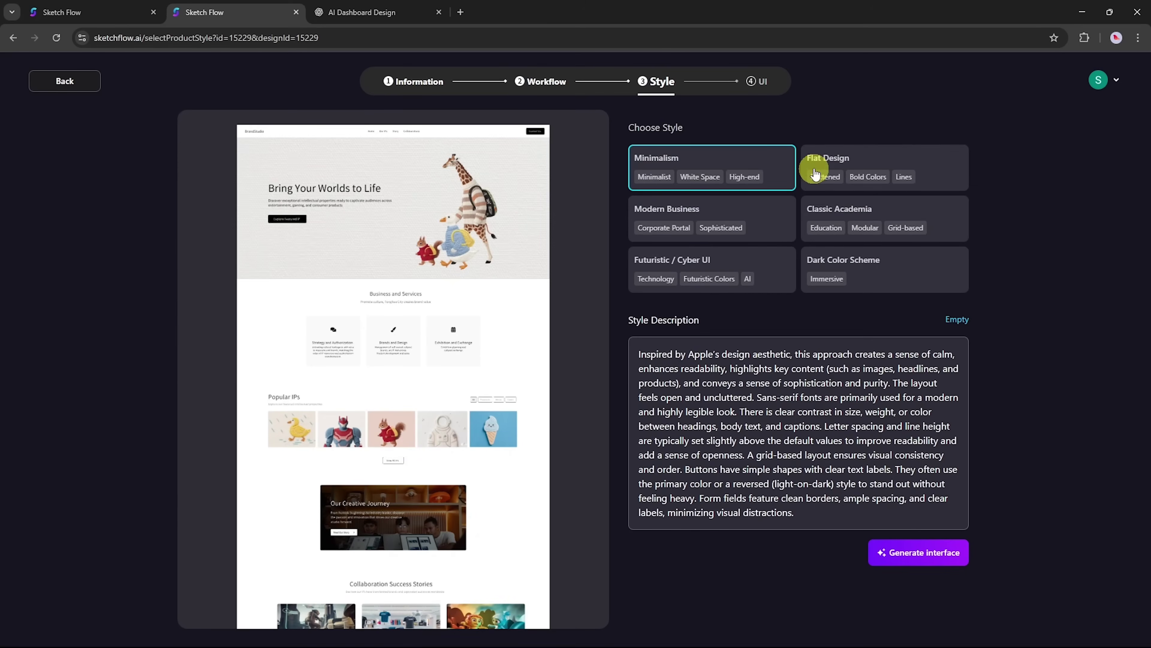
Preview Flat Design, Modern Business, Classic Academia, Futuristic / Cyber UI and Dark Color Scheme, then clear the Style Description
{"action": "left_click", "coordinate": [819, 167]}
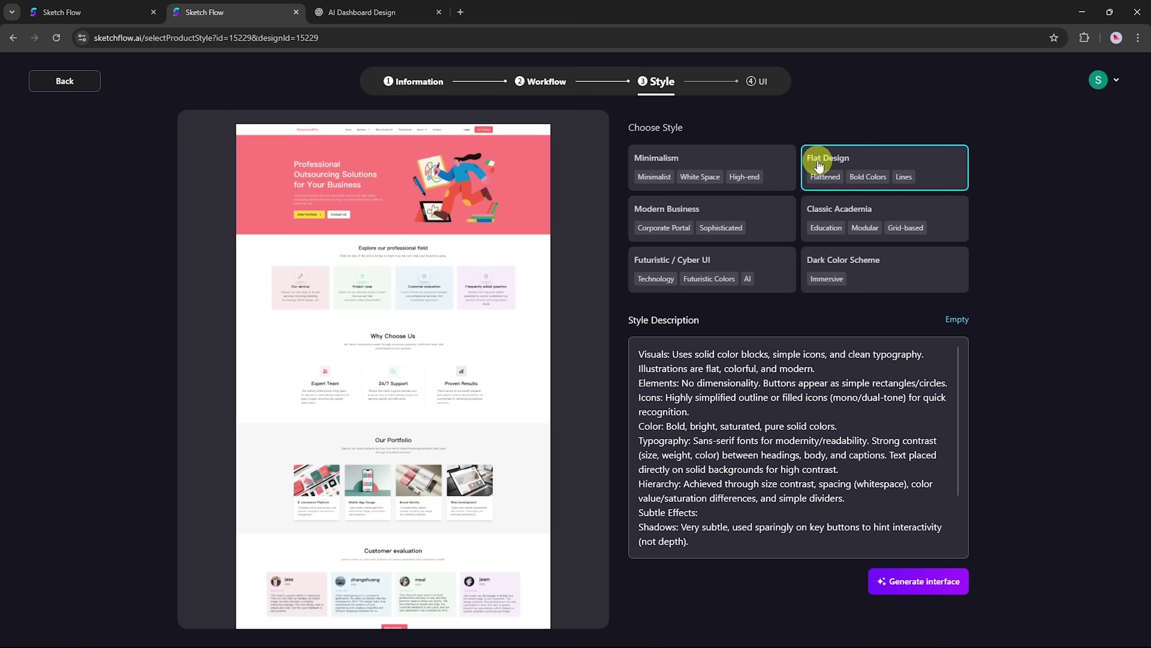
{"action": "left_click", "coordinate": [770, 220]}
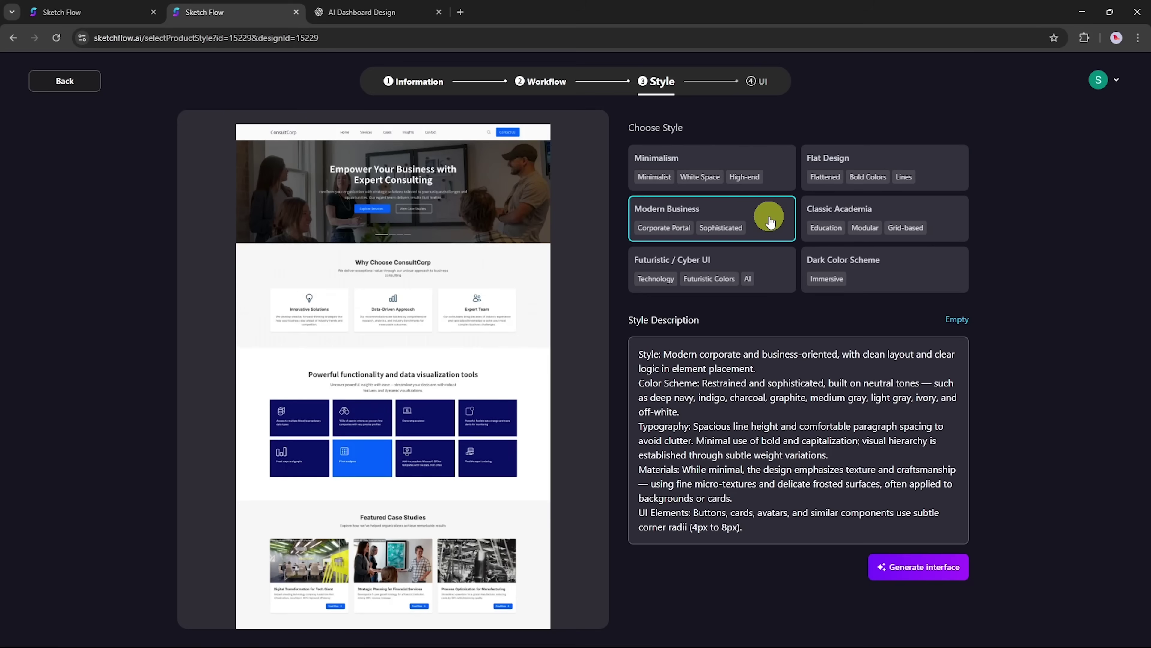
{"action": "left_click", "coordinate": [849, 216]}
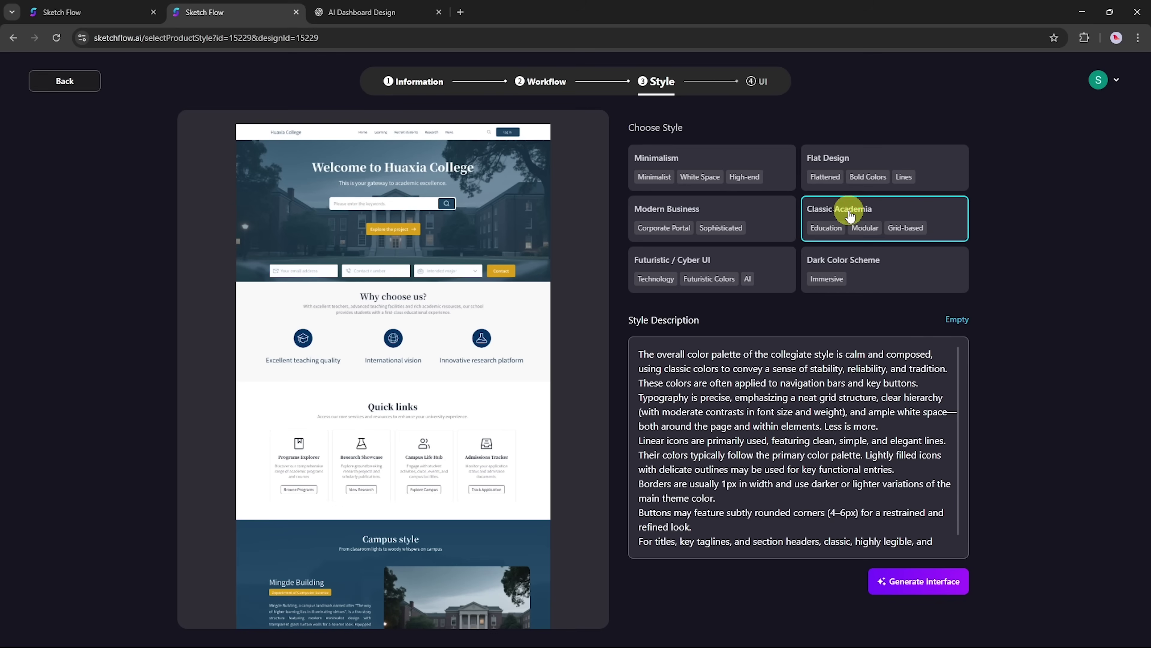
{"action": "left_click", "coordinate": [767, 258]}
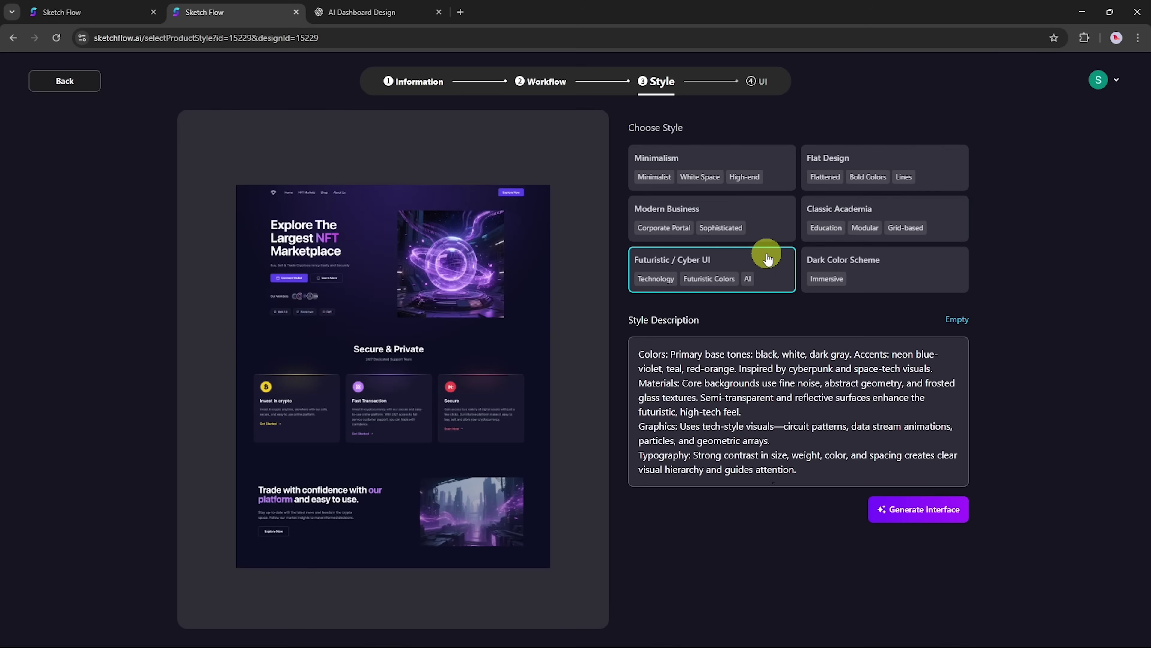
{"action": "left_click", "coordinate": [867, 266]}
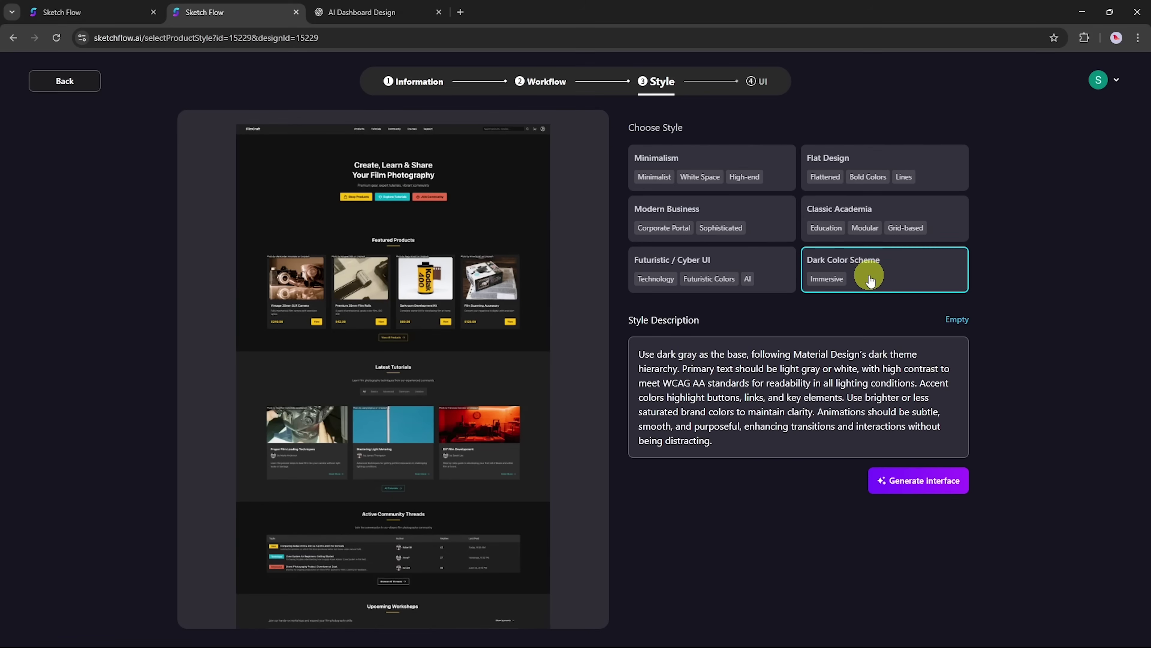
{"action": "left_click_drag", "start_coordinate": [721, 441], "coordinate": [634, 345]}
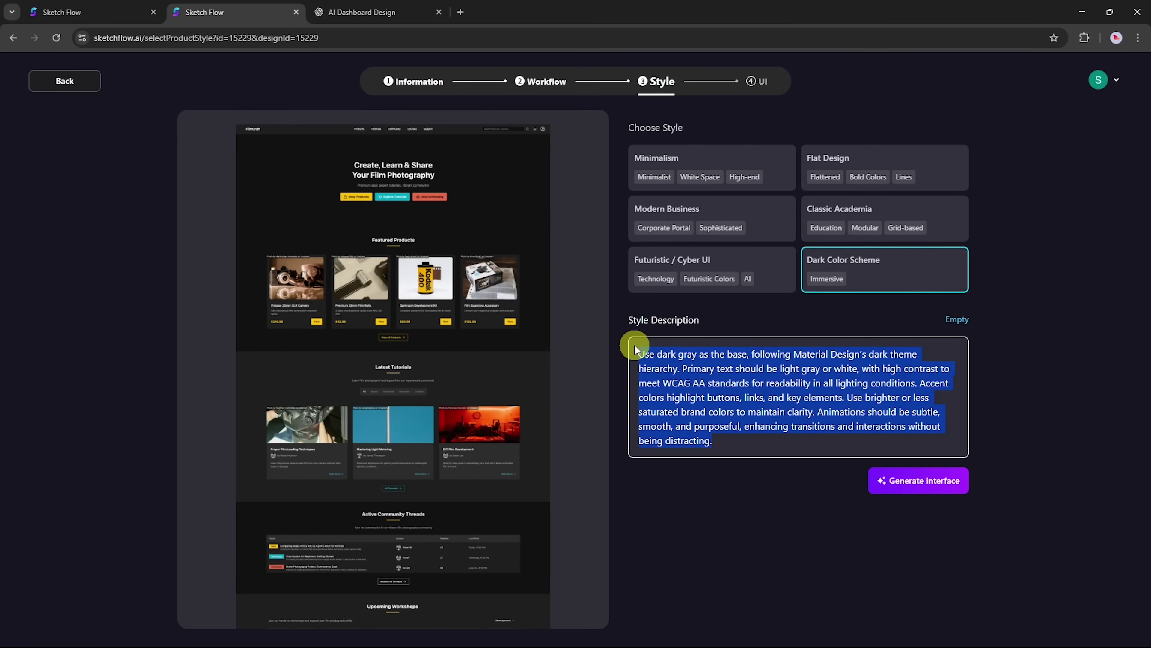
{"action": "key", "text": "BackSpace"}
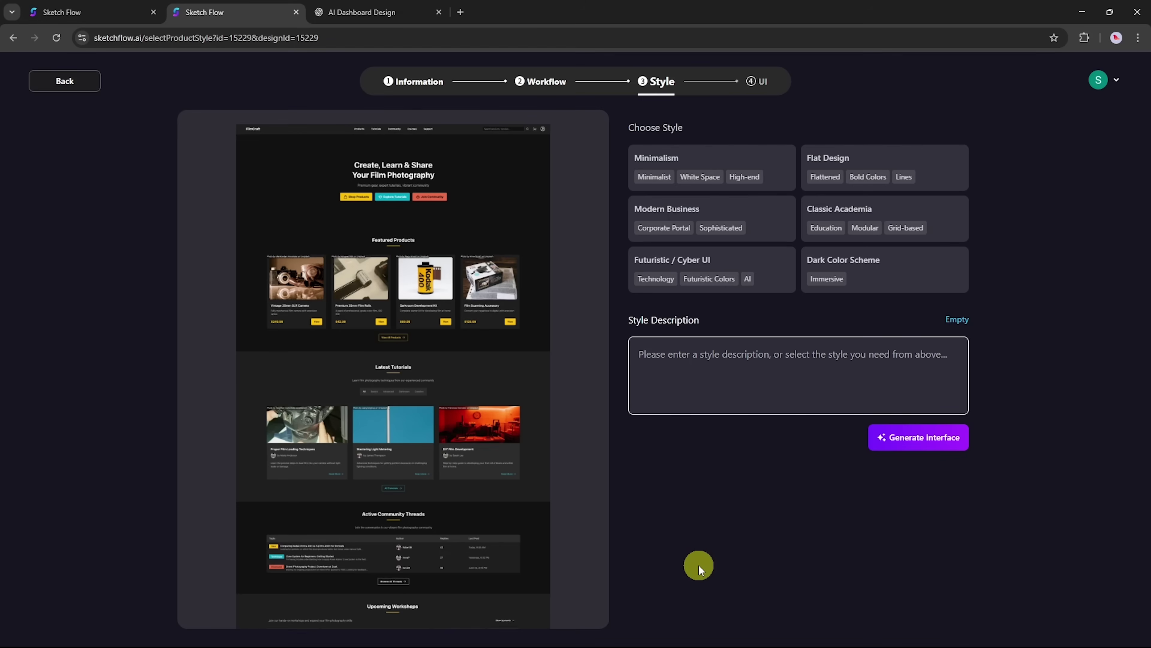
Generate the interface for all screens and view the Features Overview and Feature Detail pages
{"action": "left_click", "coordinate": [894, 438]}
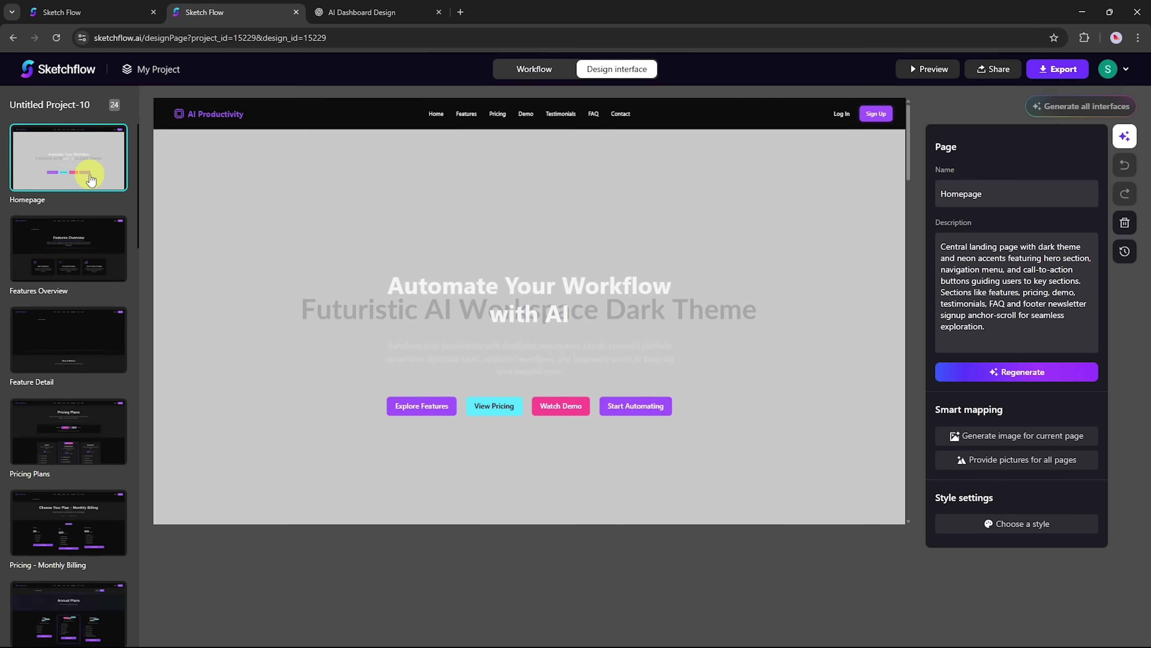
{"action": "left_click", "coordinate": [70, 254]}
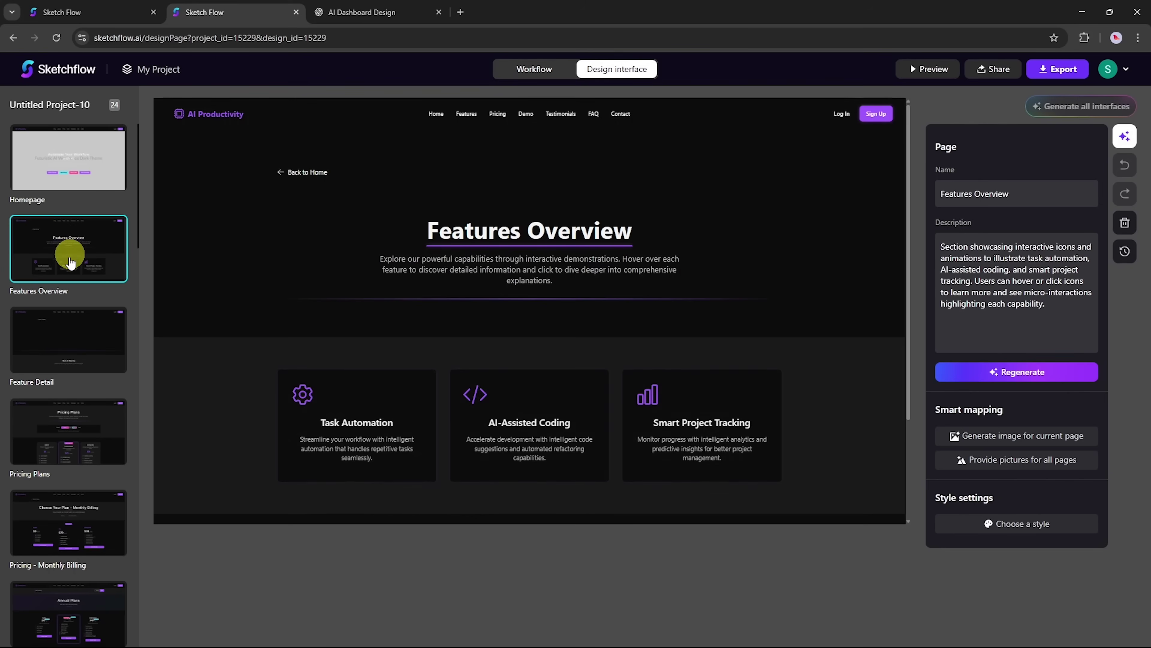
{"action": "left_click", "coordinate": [66, 336]}
Browse the Pricing Plans, Monthly and Yearly Billing, and Live Demo Overview and Fullscreen pages
{"action": "left_click", "coordinate": [66, 431]}
{"action": "scroll", "coordinate": [66, 430], "scroll_direction": "down", "scroll_amount": 3}
{"action": "left_click", "coordinate": [67, 435]}
{"action": "left_click", "coordinate": [68, 483]}
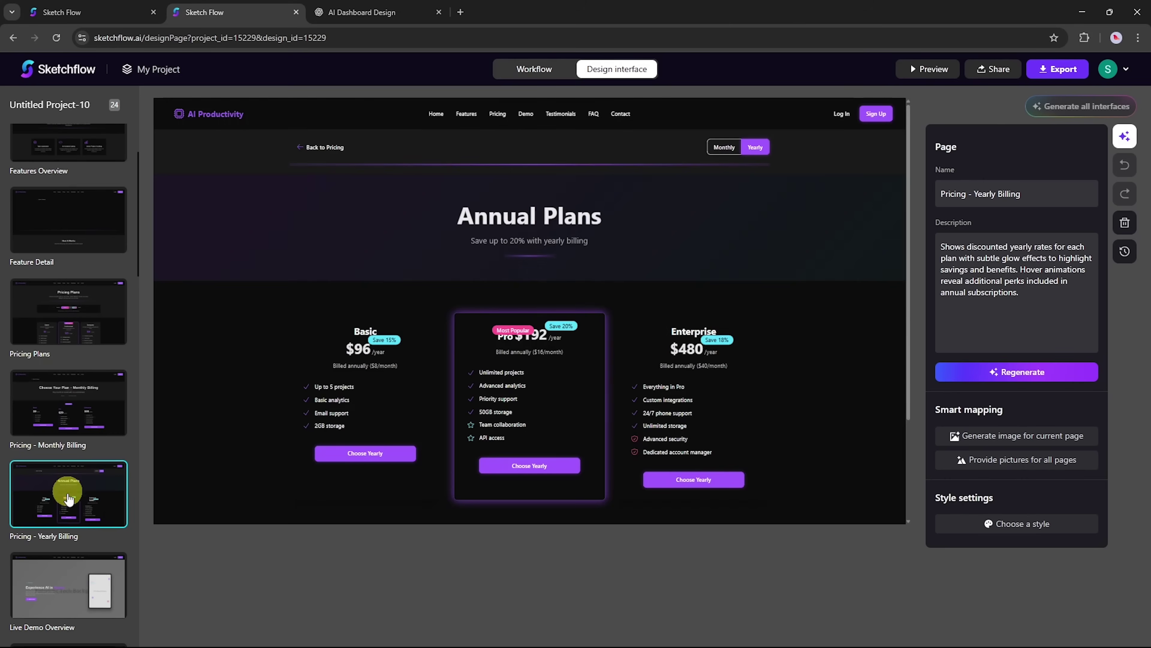
{"action": "left_click", "coordinate": [75, 576]}
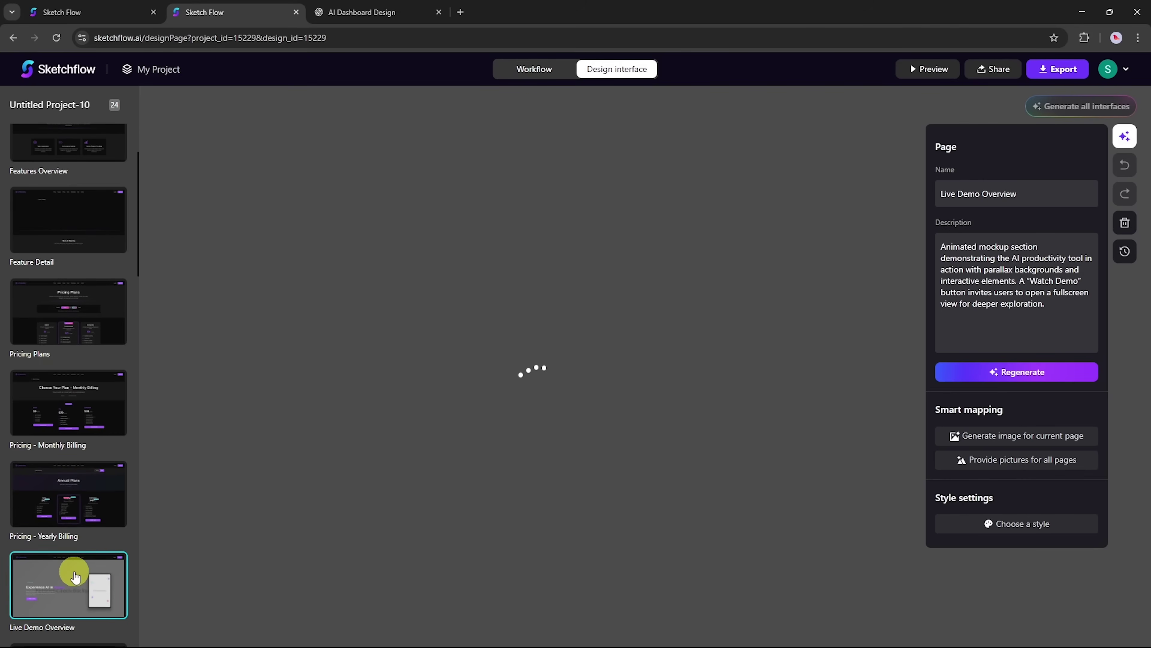
{"action": "scroll", "coordinate": [74, 562], "scroll_direction": "down", "scroll_amount": 3}
{"action": "left_click", "coordinate": [72, 465]}
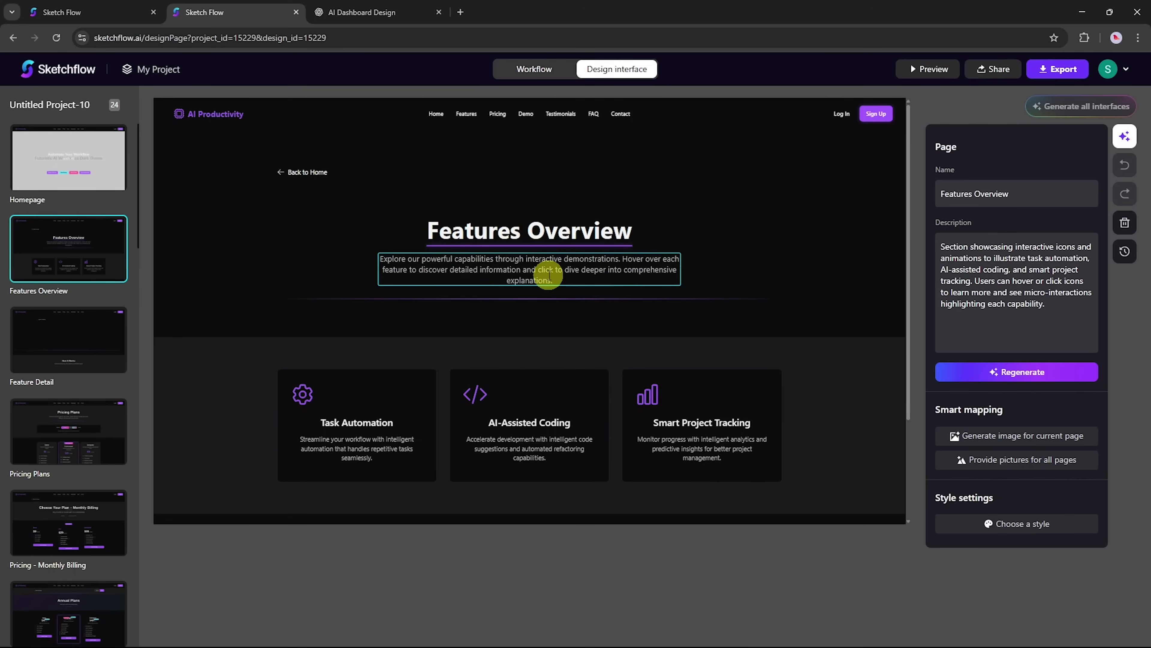
Trim the Features Overview page name and description, then regenerate the page
{"action": "left_click", "coordinate": [1041, 195]}
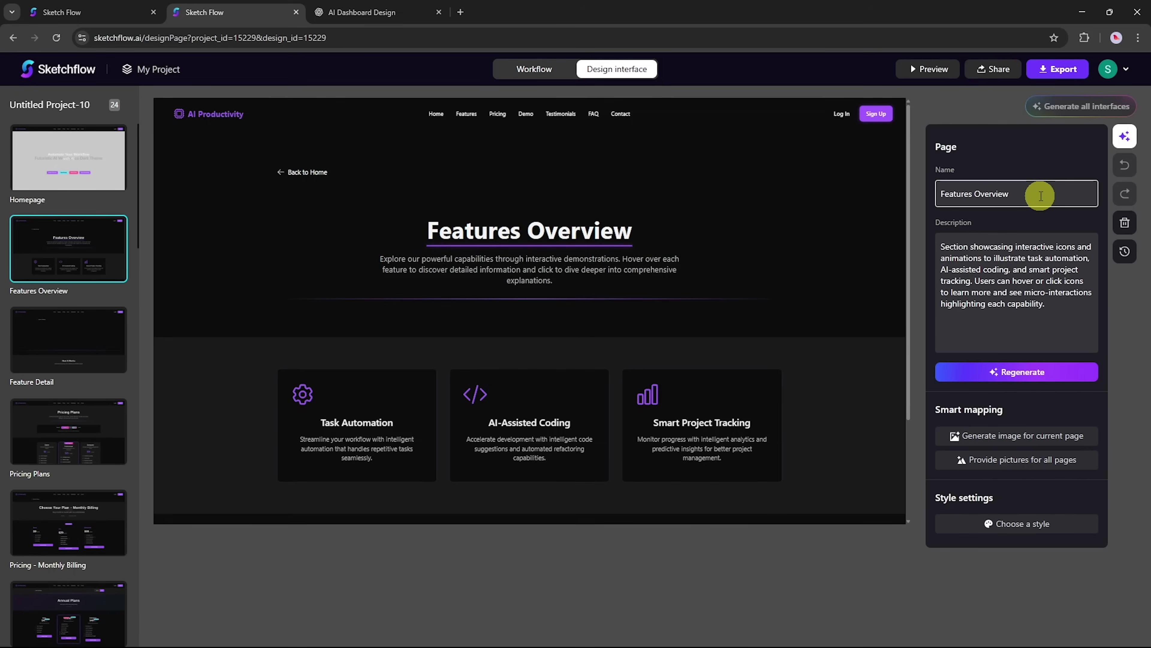
{"action": "key", "text": "BackSpace"}
{"action": "key", "text": "BackSpace"}
{"action": "key", "text": "BackSpace"}
{"action": "left_click", "coordinate": [1055, 315]}
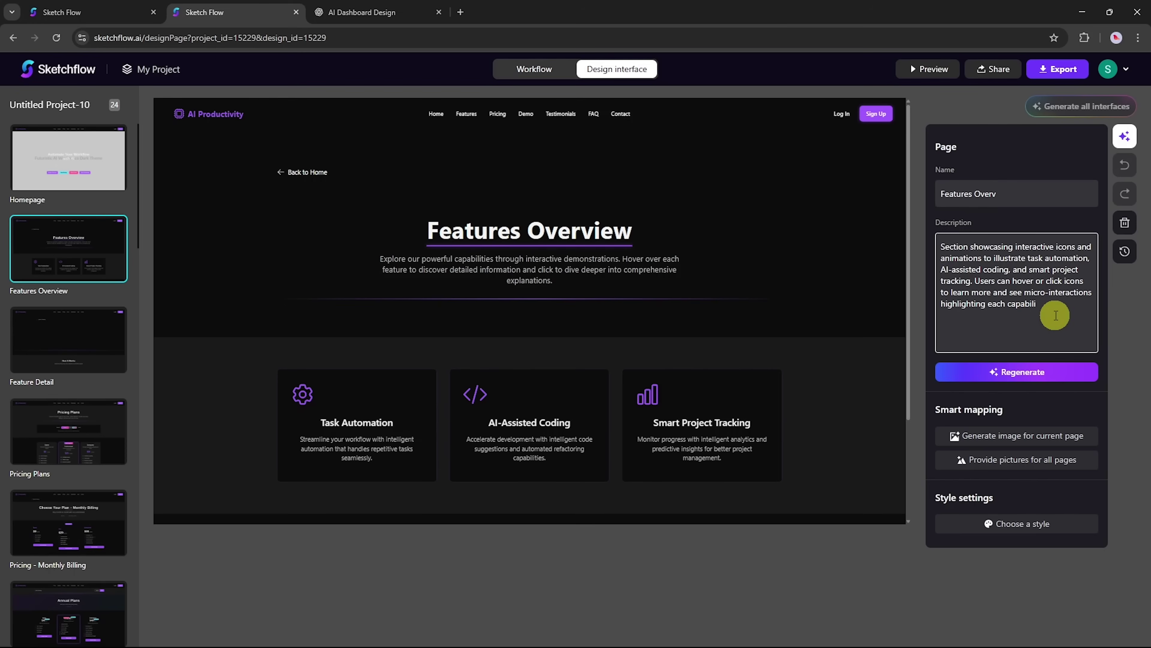
{"action": "key", "text": "BackSpace"}
{"action": "key", "text": "BackSpace"}
{"action": "key", "text": "BackSpace"}
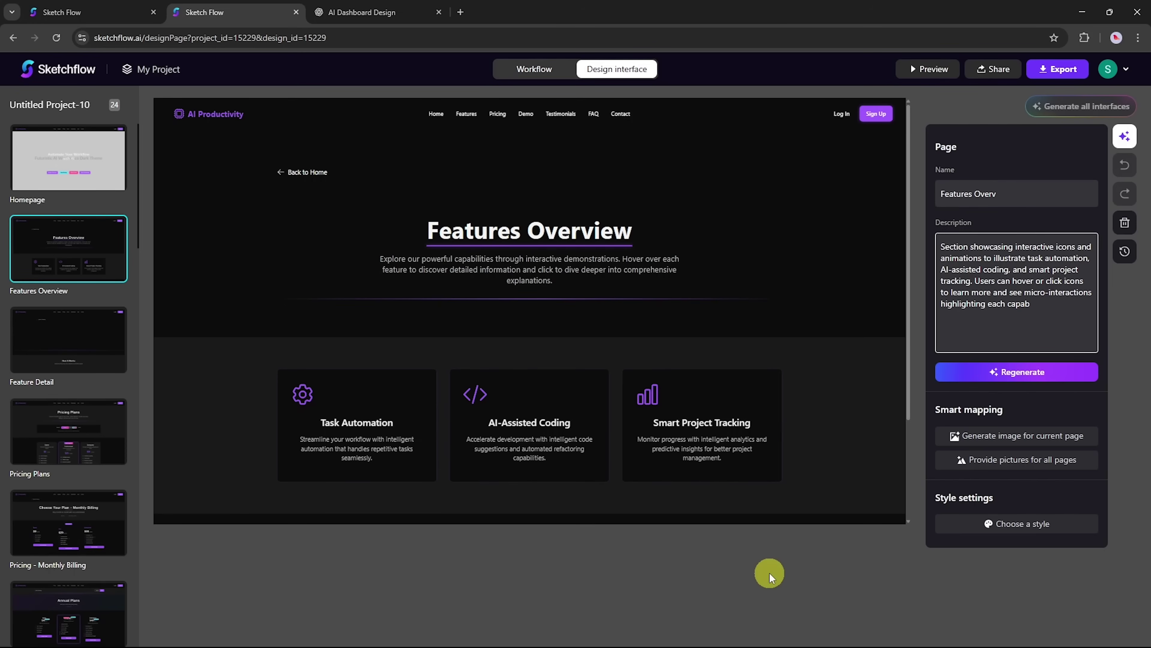
{"action": "left_click", "coordinate": [954, 373]}
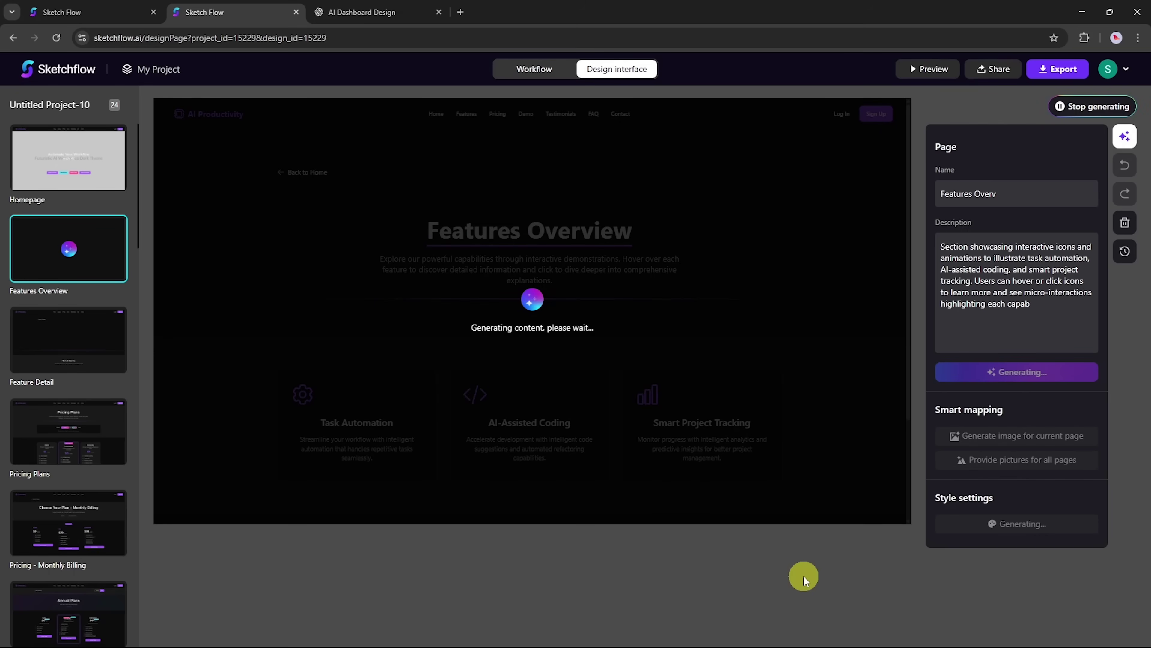
{"action": "scroll", "coordinate": [804, 258], "scroll_direction": "down", "scroll_amount": 3}
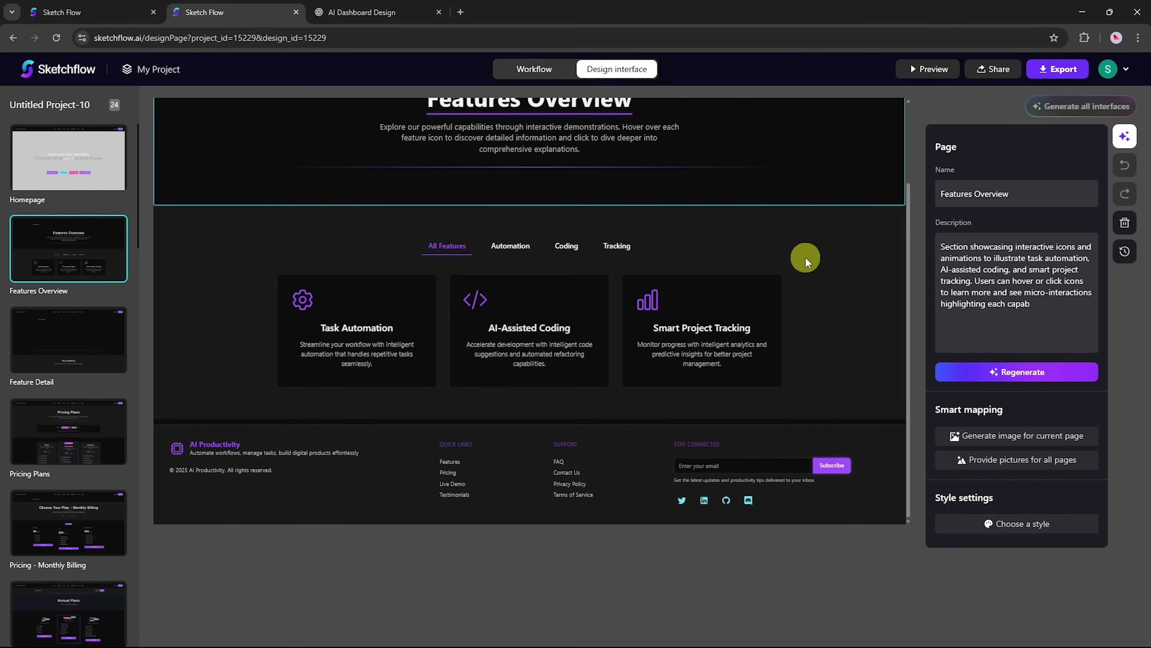
Change the footer Subscribe button's text to 'send'
{"action": "scroll", "coordinate": [852, 318], "scroll_direction": "up", "scroll_amount": 1}
{"action": "left_click", "coordinate": [881, 270]}
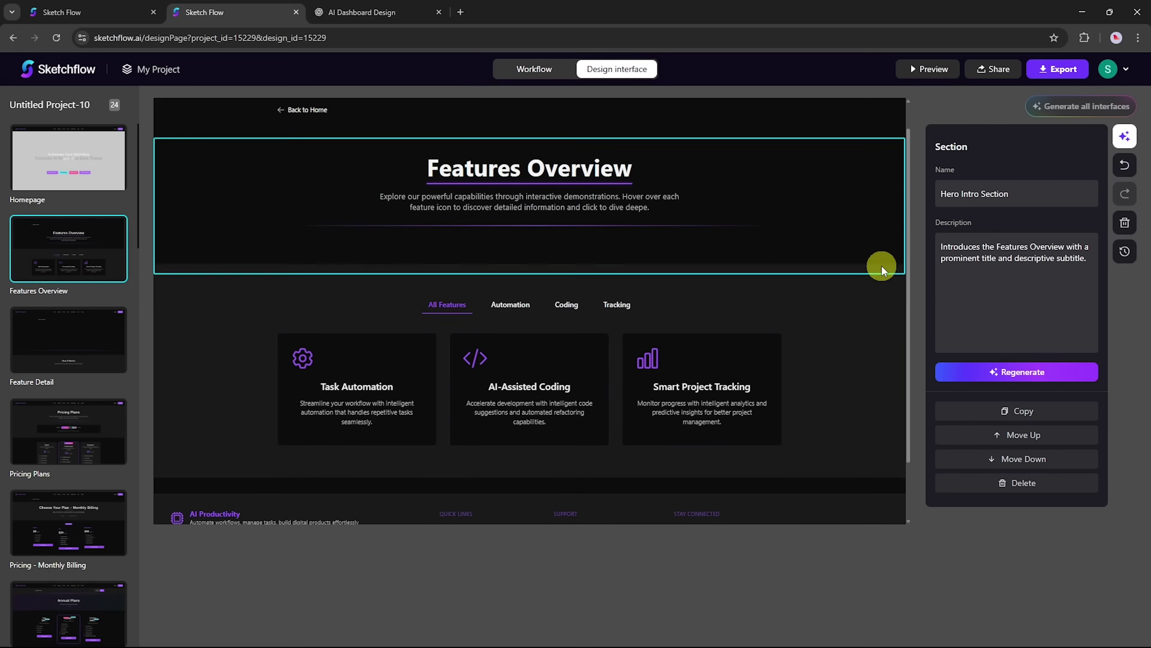
{"action": "scroll", "coordinate": [882, 270], "scroll_direction": "down", "scroll_amount": 1}
{"action": "left_click", "coordinate": [830, 465]}
{"action": "left_click", "coordinate": [996, 192]}
{"action": "key", "text": "ctrl+a"}
{"action": "type", "text": "send"}
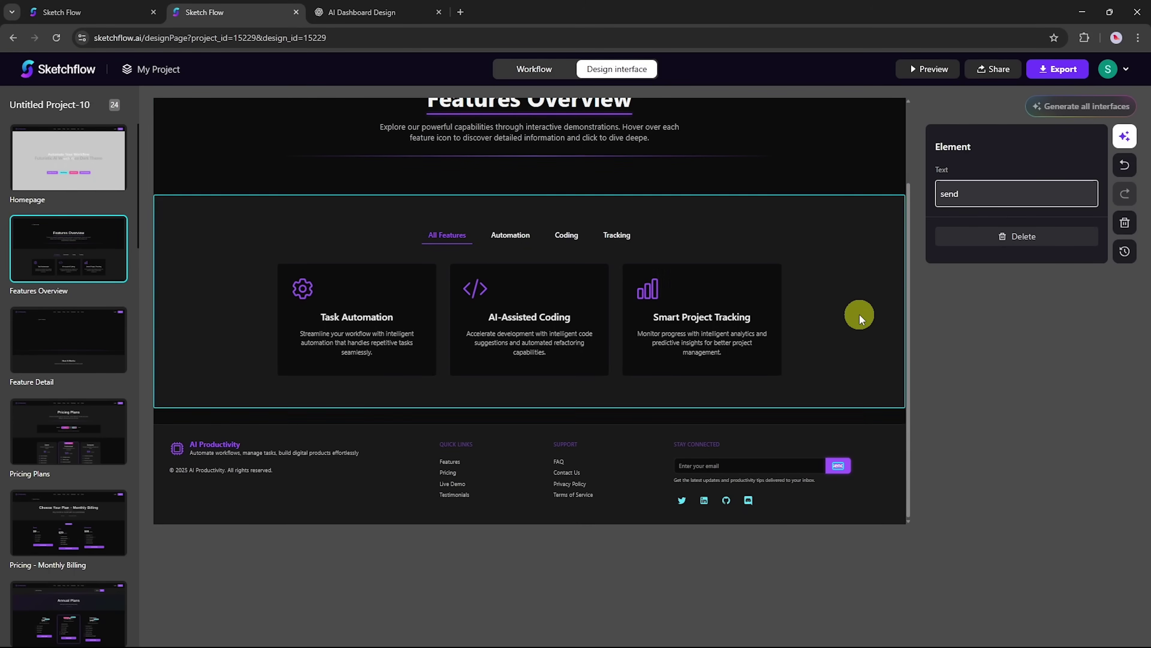
Test moving the features section up and down and shifting the Smart Project Tracking card left and right
{"action": "left_click", "coordinate": [860, 318]}
{"action": "scroll", "coordinate": [891, 571], "scroll_direction": "up", "scroll_amount": 1}
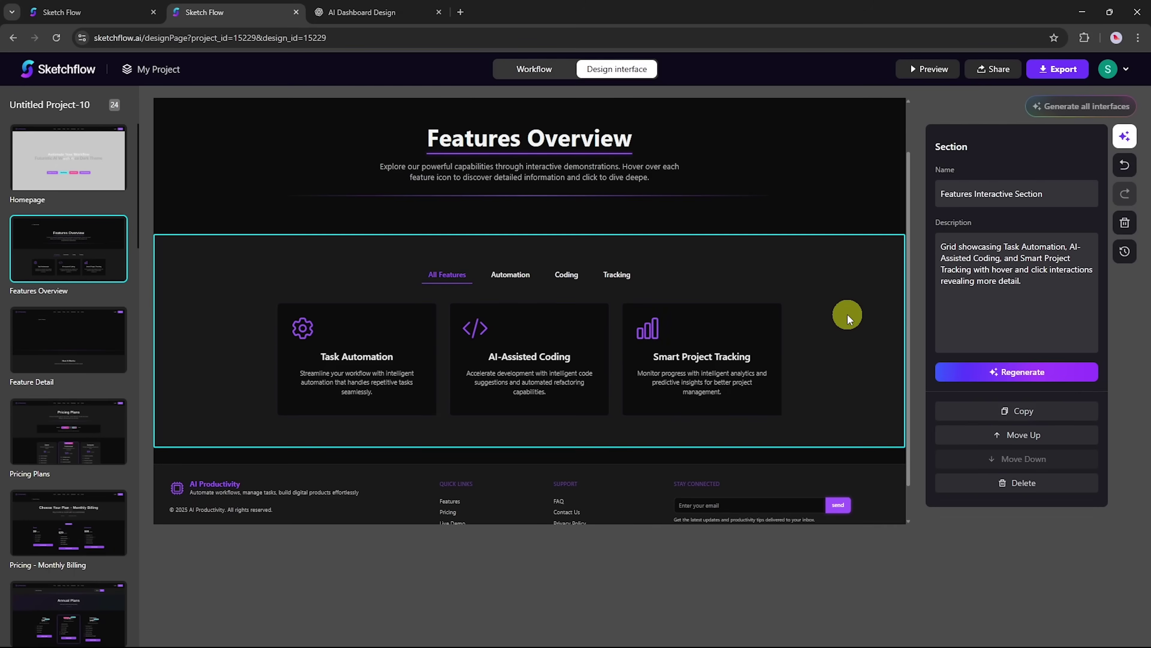
{"action": "left_click", "coordinate": [993, 435]}
{"action": "left_click", "coordinate": [993, 460]}
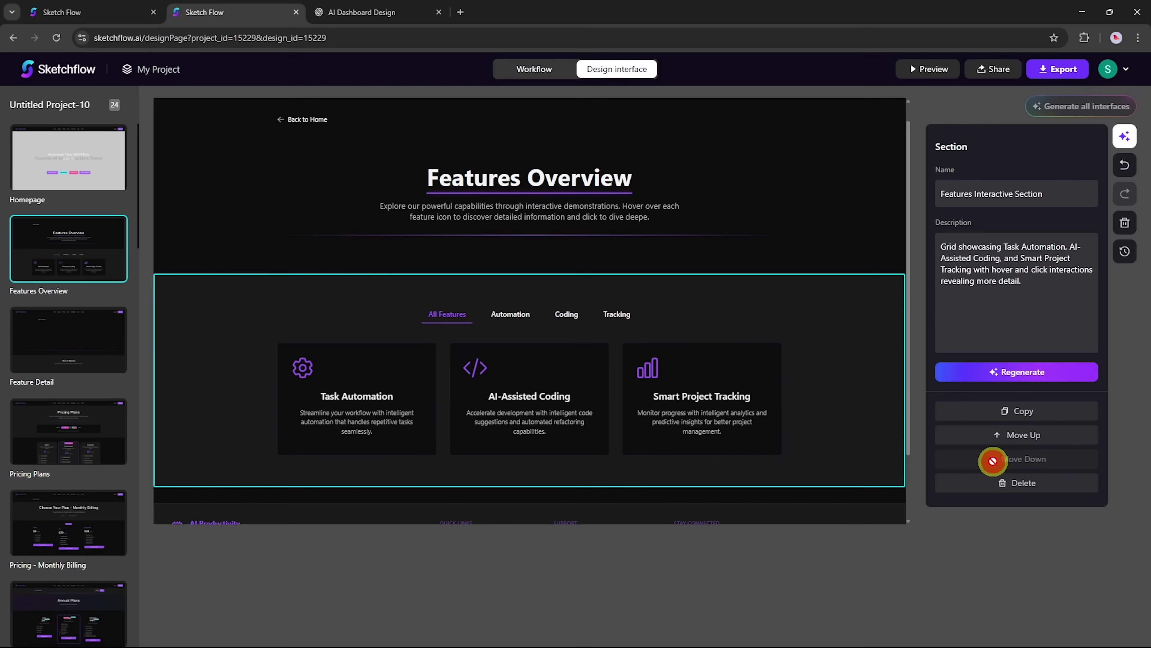
{"action": "scroll", "coordinate": [802, 391], "scroll_direction": "down", "scroll_amount": 2}
{"action": "left_click", "coordinate": [748, 326]}
{"action": "left_click", "coordinate": [997, 388]}
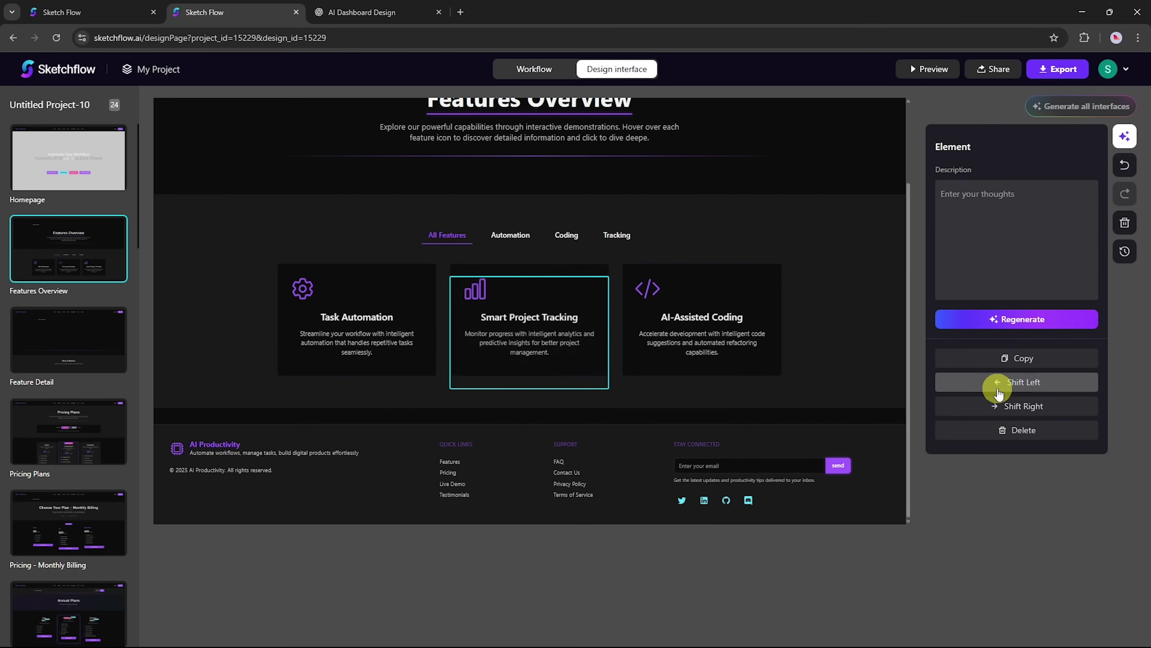
{"action": "double_click", "coordinate": [948, 406]}
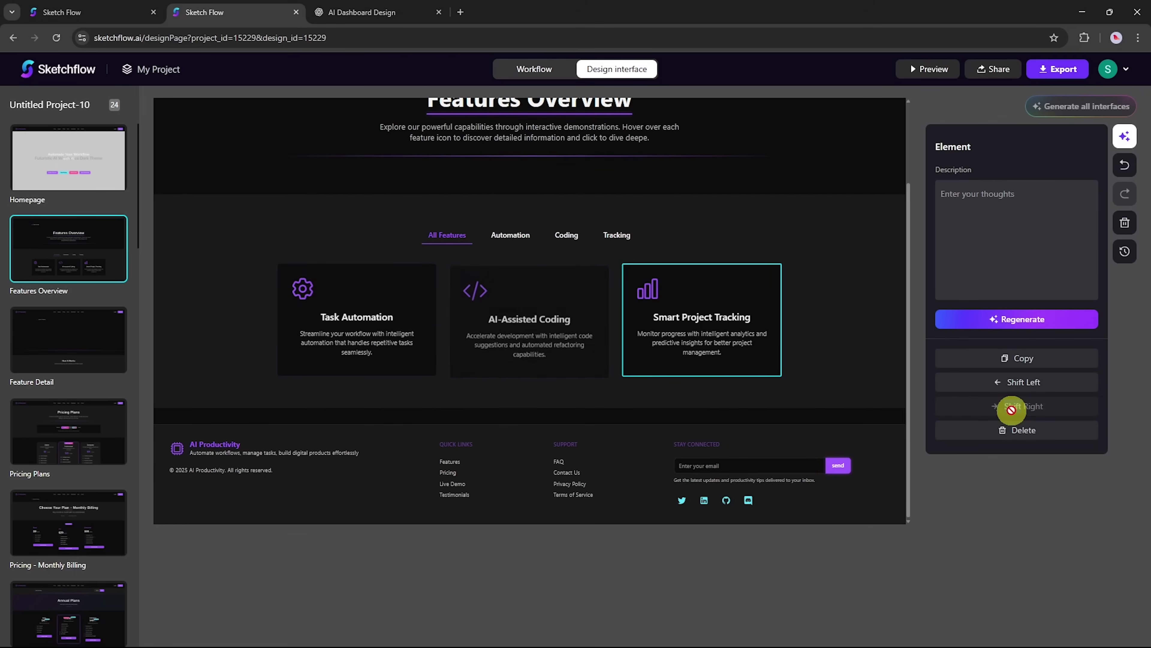
{"action": "left_click", "coordinate": [943, 526]}
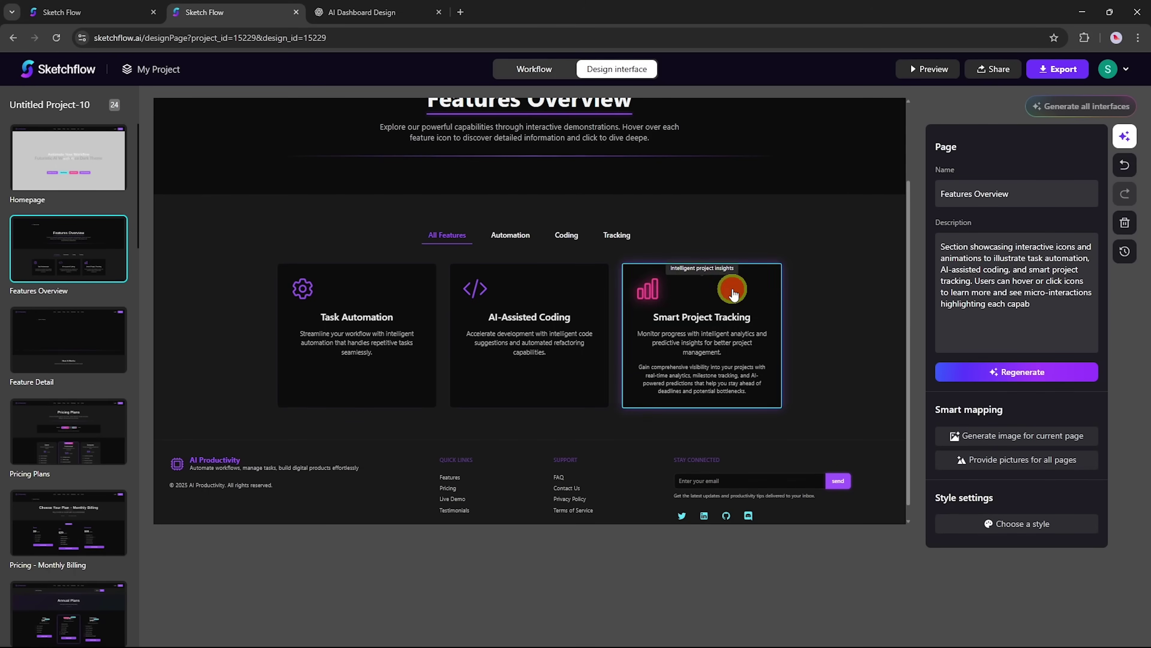
Duplicate the Smart Project Tracking card and erase the copy's heading
{"action": "left_click", "coordinate": [756, 297]}
{"action": "left_click", "coordinate": [997, 358]}
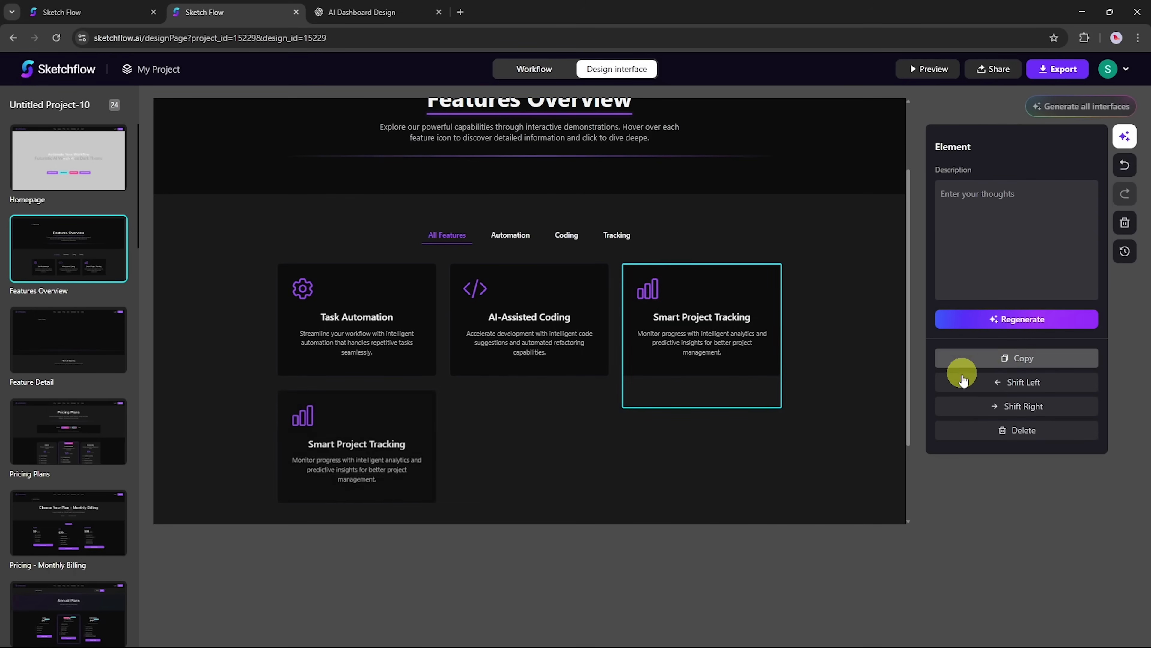
{"action": "scroll", "coordinate": [848, 394], "scroll_direction": "down", "scroll_amount": 3}
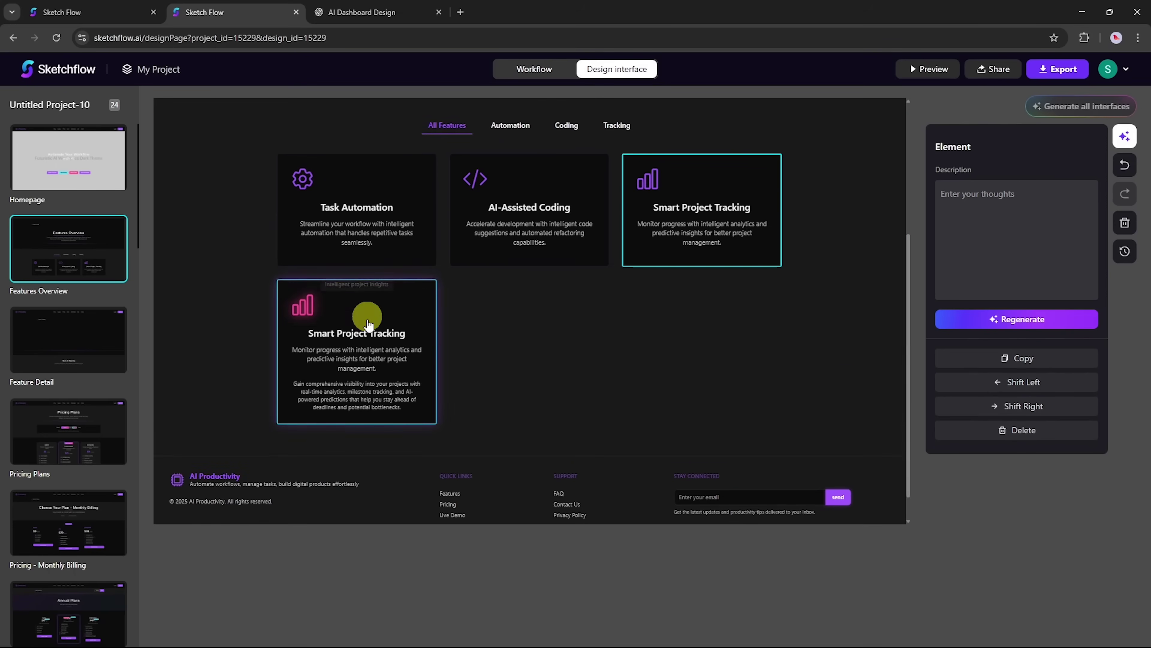
{"action": "left_click", "coordinate": [405, 338]}
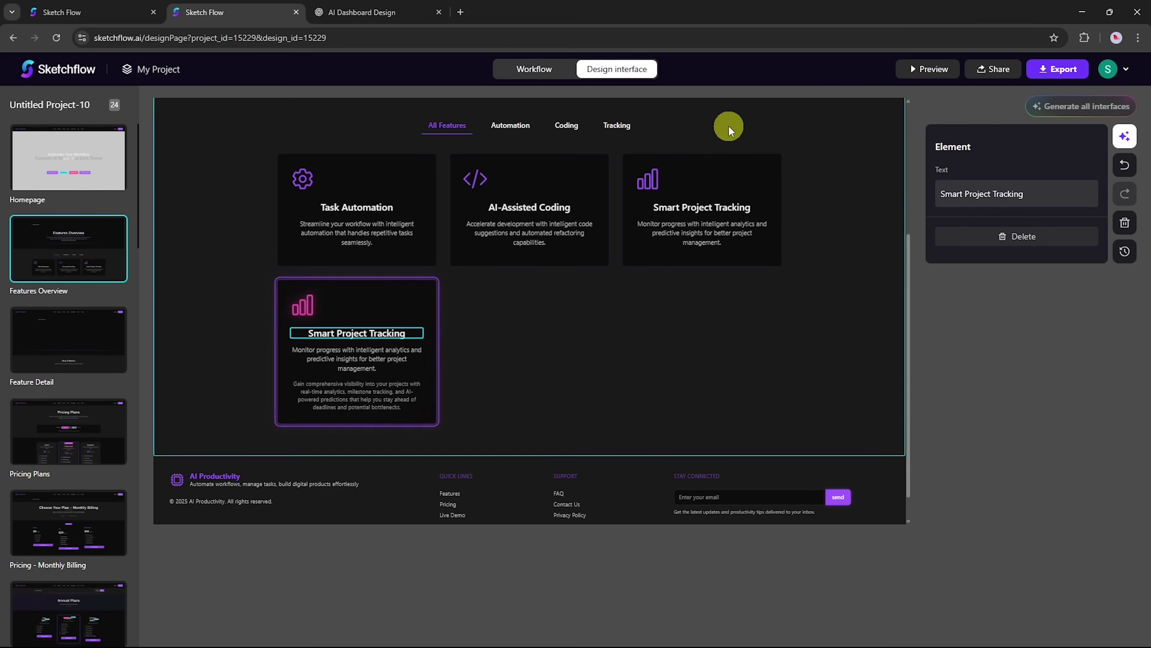
{"action": "left_click", "coordinate": [1026, 195]}
{"action": "key", "text": "BackSpace"}
{"action": "key", "text": "BackSpace"}
{"action": "key", "text": "BackSpace"}
{"action": "key", "text": "BackSpace"}
{"action": "key", "text": "BackSpace"}
{"action": "key", "text": "BackSpace"}
{"action": "key", "text": "BackSpace"}
{"action": "key", "text": "BackSpace"}
{"action": "key", "text": "BackSpace"}
{"action": "key", "text": "BackSpace"}
{"action": "key", "text": "BackSpace"}
{"action": "key", "text": "BackSpace"}
{"action": "key", "text": "BackSpace"}
{"action": "key", "text": "BackSpace"}
{"action": "key", "text": "BackSpace"}
{"action": "key", "text": "BackSpace"}
{"action": "key", "text": "BackSpace"}
{"action": "key", "text": "BackSpace"}
{"action": "key", "text": "BackSpace"}
{"action": "key", "text": "BackSpace"}
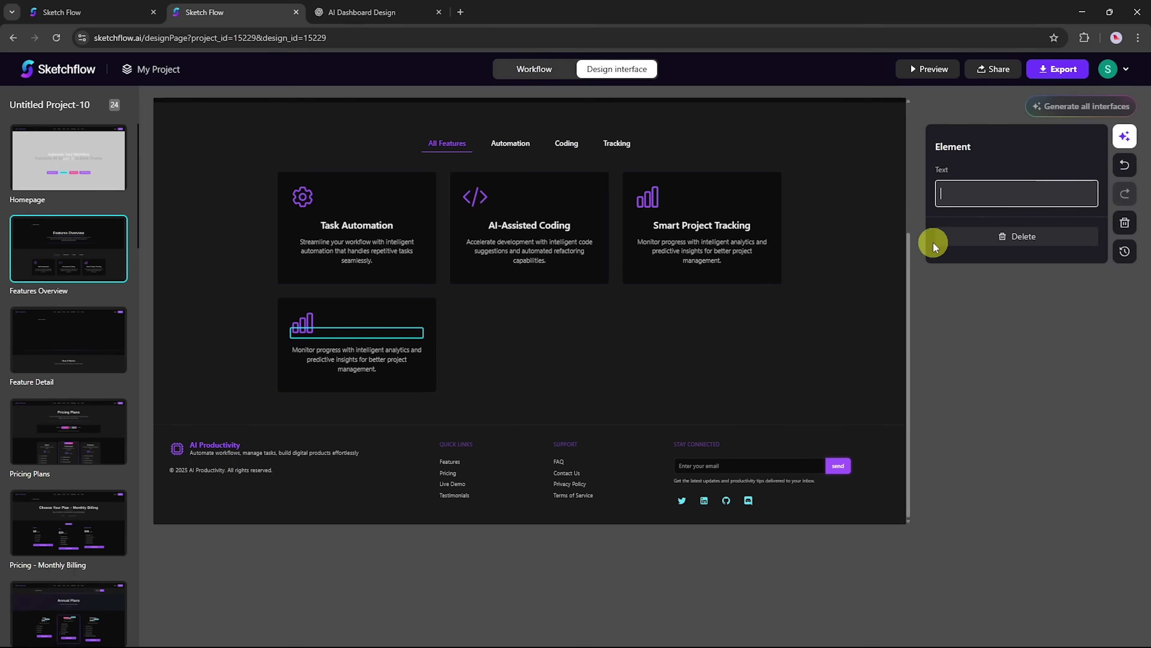
{"action": "left_click", "coordinate": [311, 379]}
{"action": "left_click", "coordinate": [987, 209]}
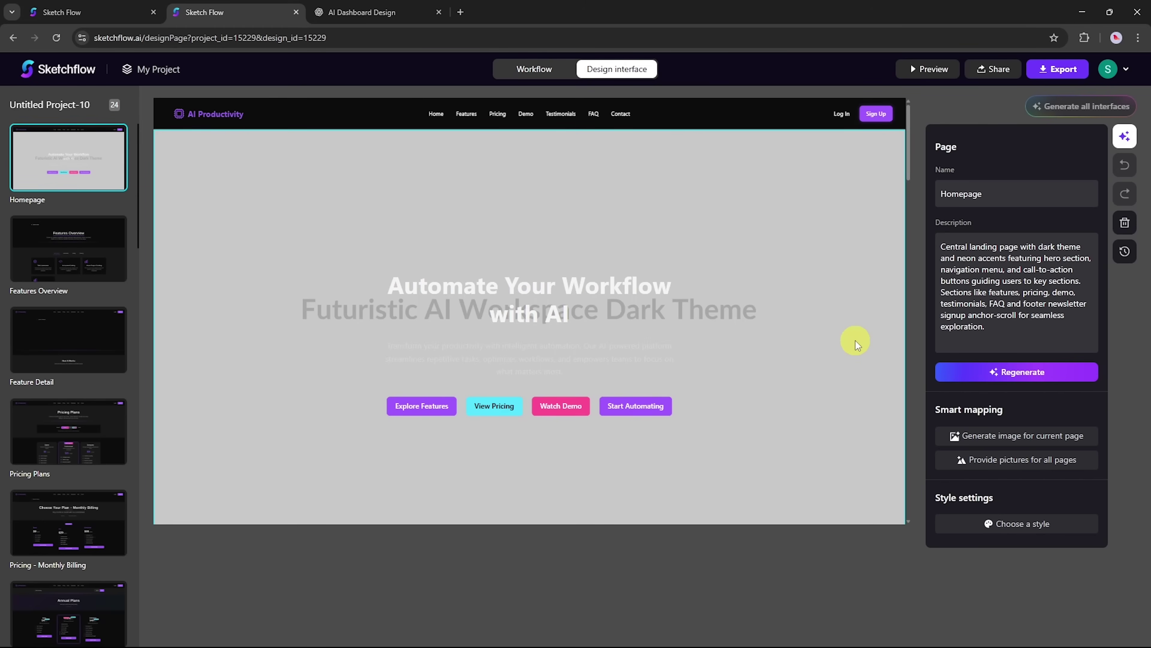
Generate AI images for the Homepage
{"action": "scroll", "coordinate": [864, 566], "scroll_direction": "down", "scroll_amount": 10}
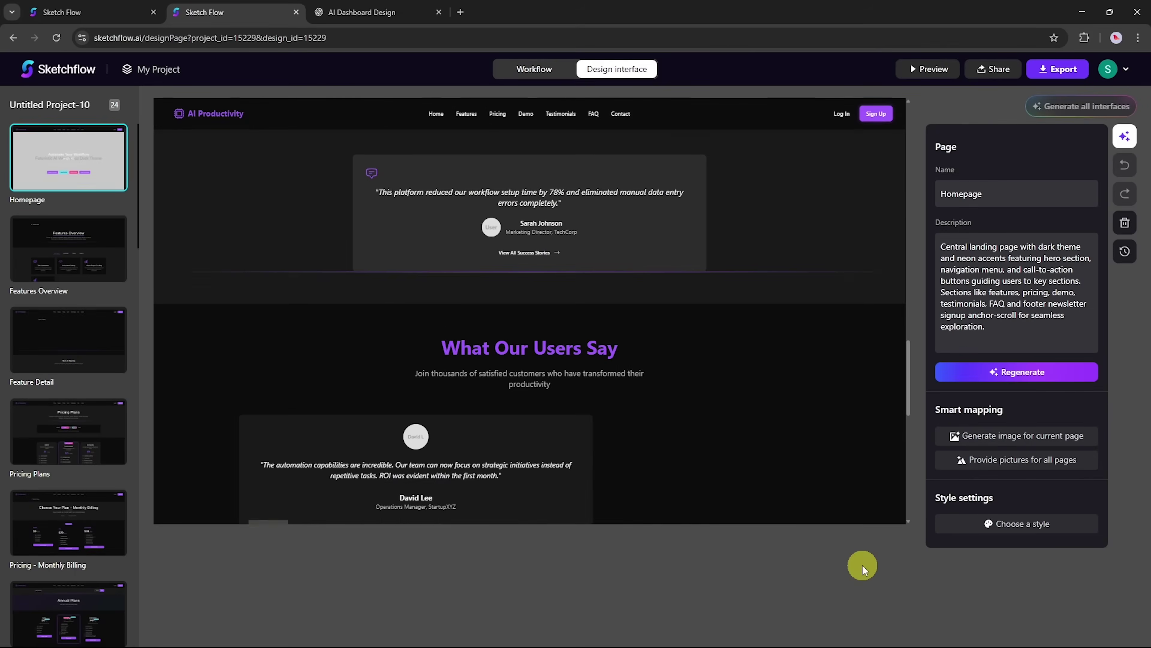
{"action": "scroll", "coordinate": [766, 326], "scroll_direction": "up", "scroll_amount": 5}
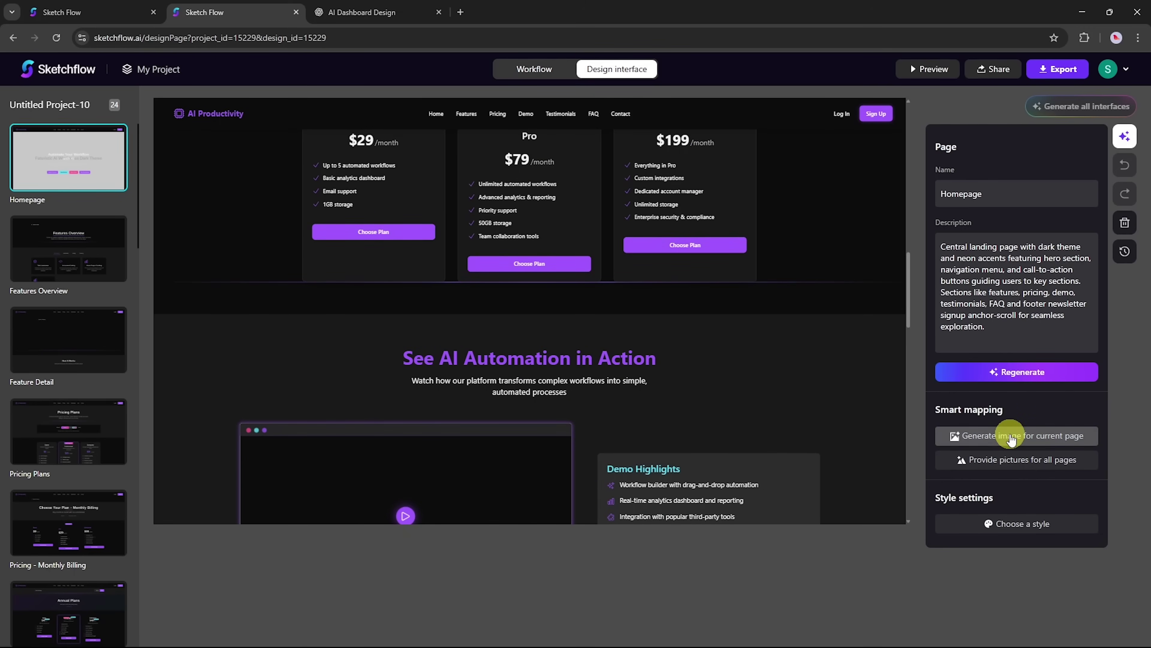
{"action": "left_click", "coordinate": [1010, 436]}
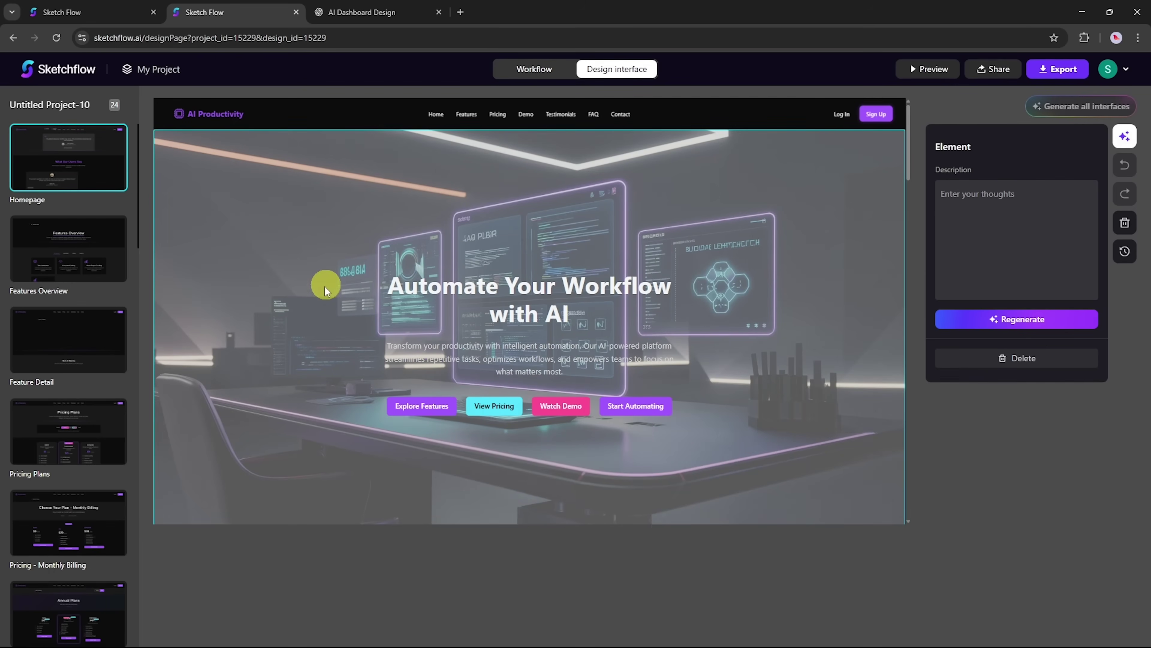
From the Feature Detail page, provide AI pictures for all pages of the site
{"action": "left_click", "coordinate": [421, 405]}
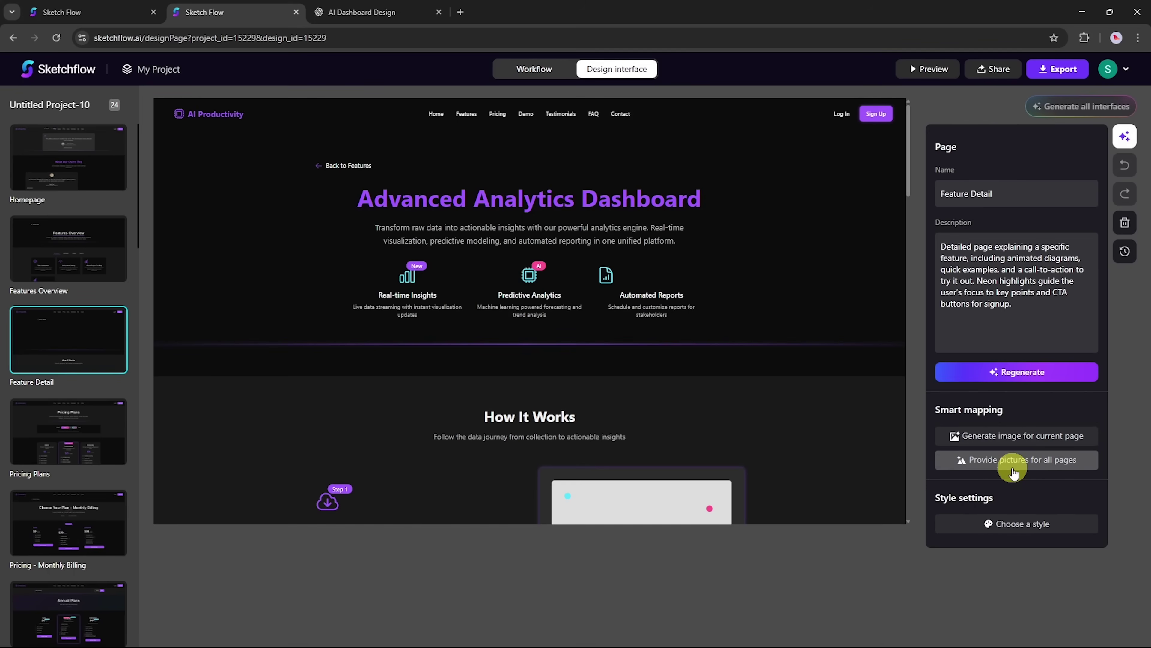
{"action": "left_click", "coordinate": [1011, 468]}
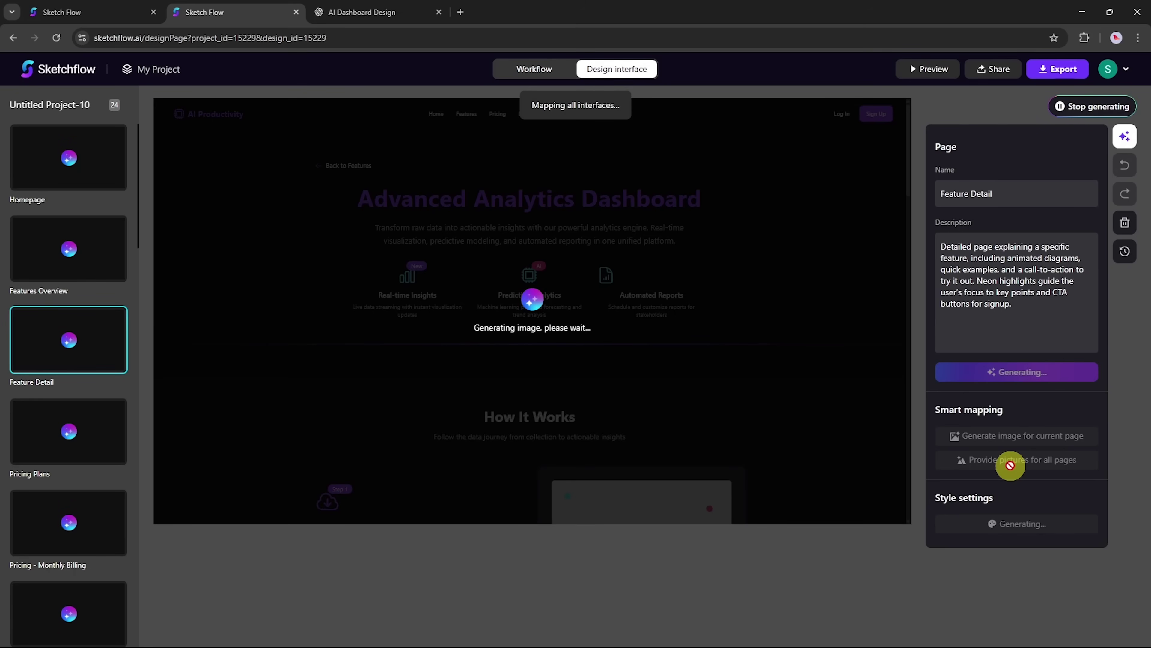
{"action": "scroll", "coordinate": [336, 340], "scroll_direction": "down", "scroll_amount": 8}
{"action": "scroll", "coordinate": [337, 340], "scroll_direction": "down", "scroll_amount": 6}
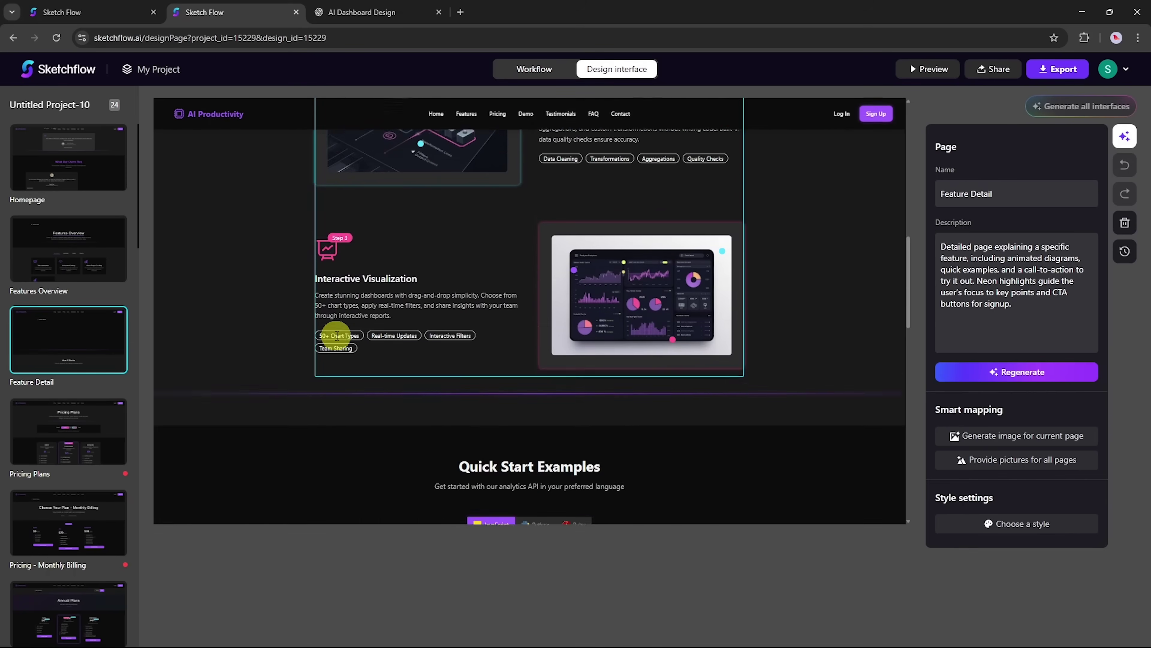
Review the Live Demo Overview and Testimonials pages, then return to the Homepage
{"action": "left_click", "coordinate": [492, 351]}
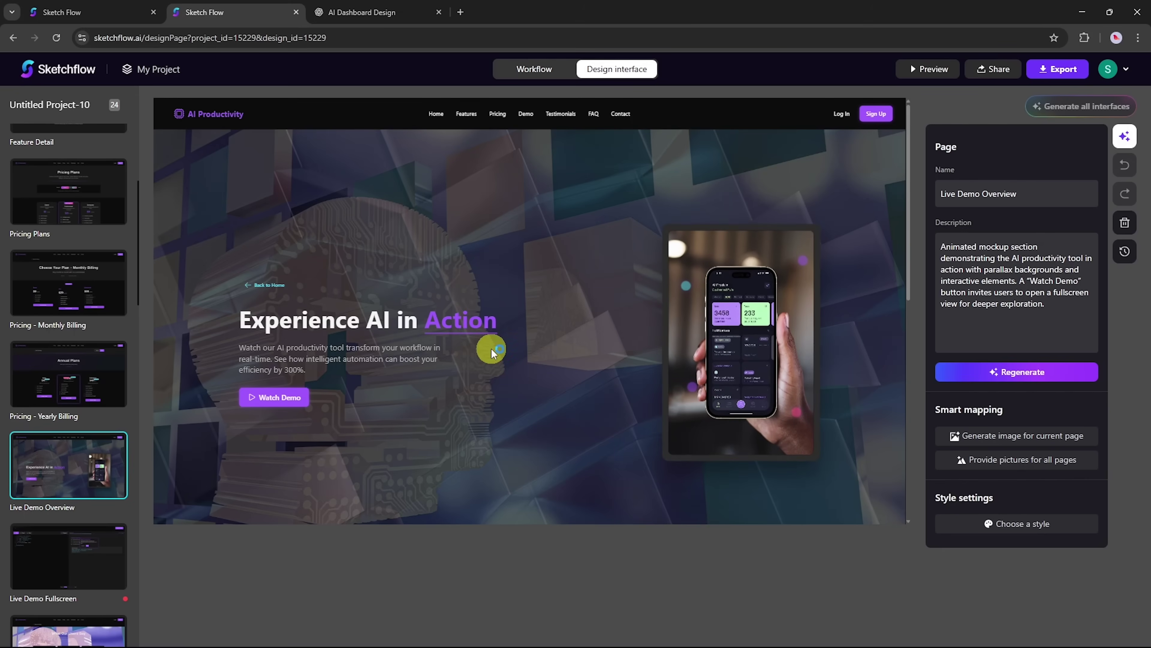
{"action": "scroll", "coordinate": [492, 351], "scroll_direction": "down", "scroll_amount": 5}
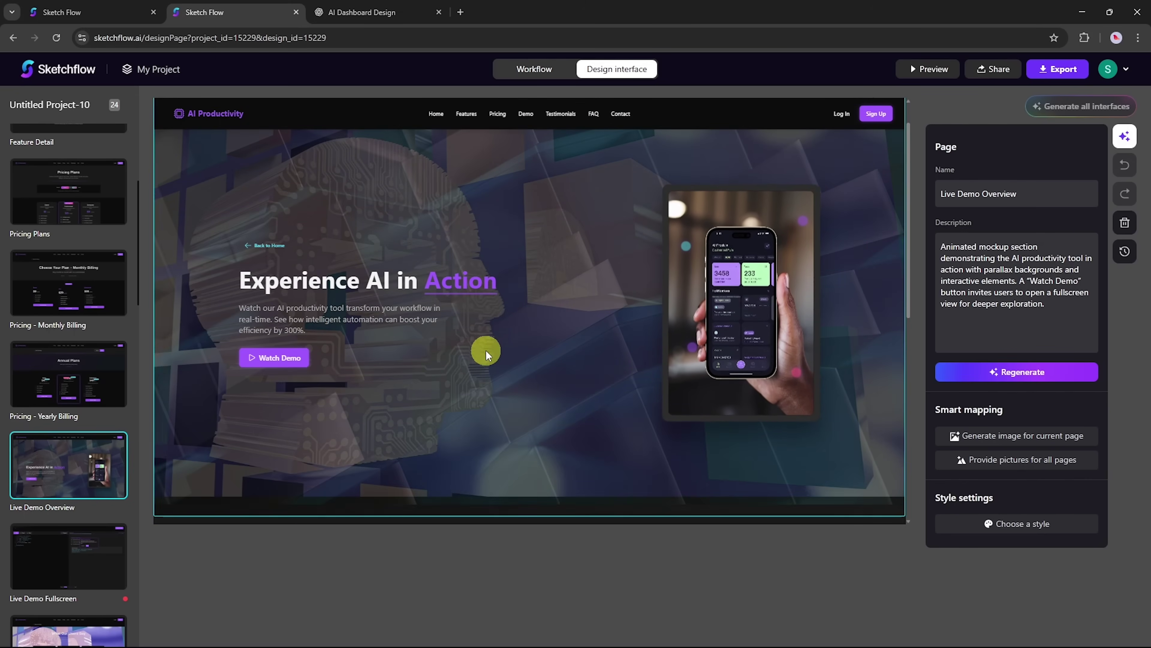
{"action": "left_click", "coordinate": [119, 625]}
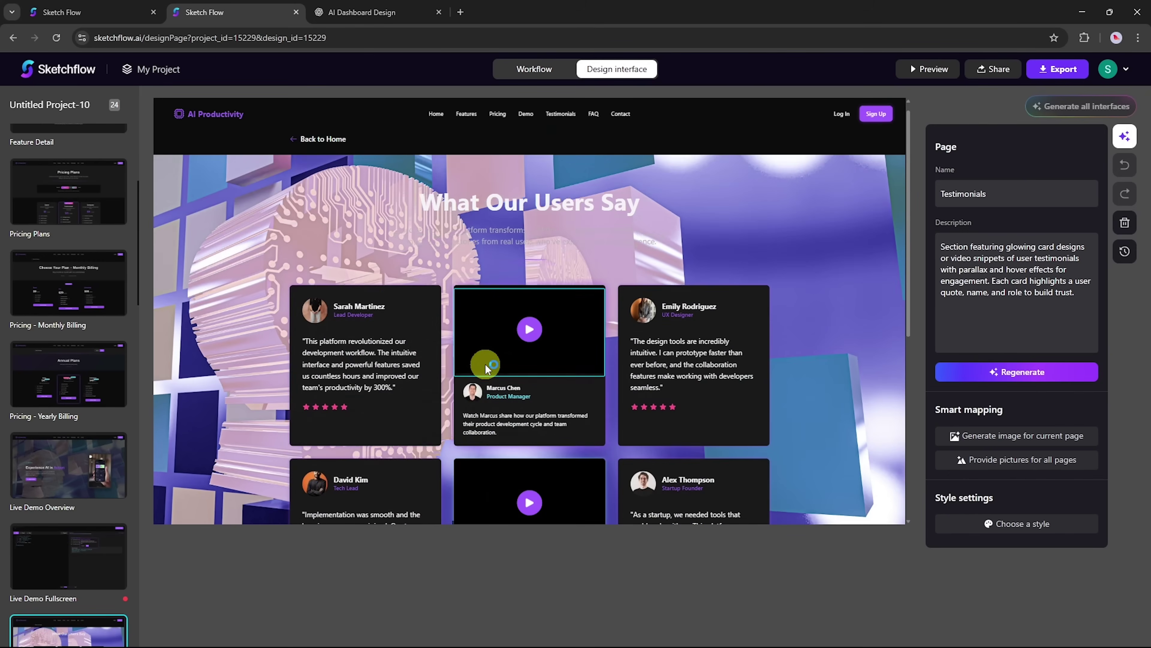
{"action": "scroll", "coordinate": [477, 360], "scroll_direction": "down", "scroll_amount": 3}
{"action": "scroll", "coordinate": [85, 539], "scroll_direction": "up", "scroll_amount": 10}
{"action": "left_click", "coordinate": [103, 157]}
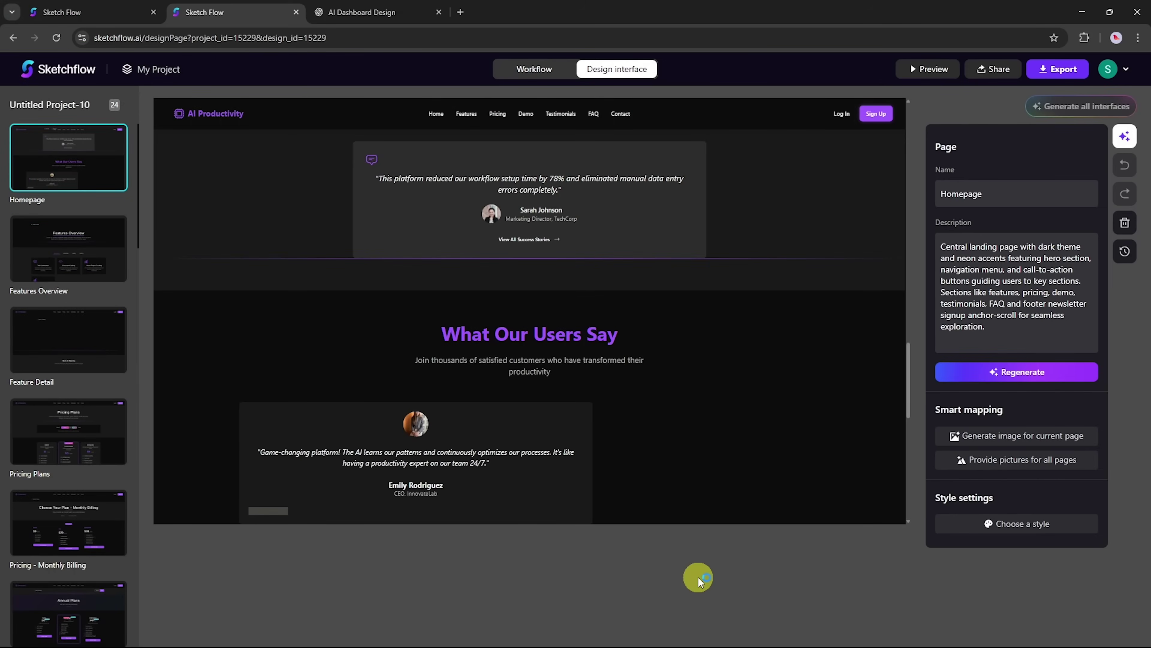
Compare Flat Design and Modern Business, then apply Classic Academia to all pages
{"action": "left_click", "coordinate": [1000, 522]}
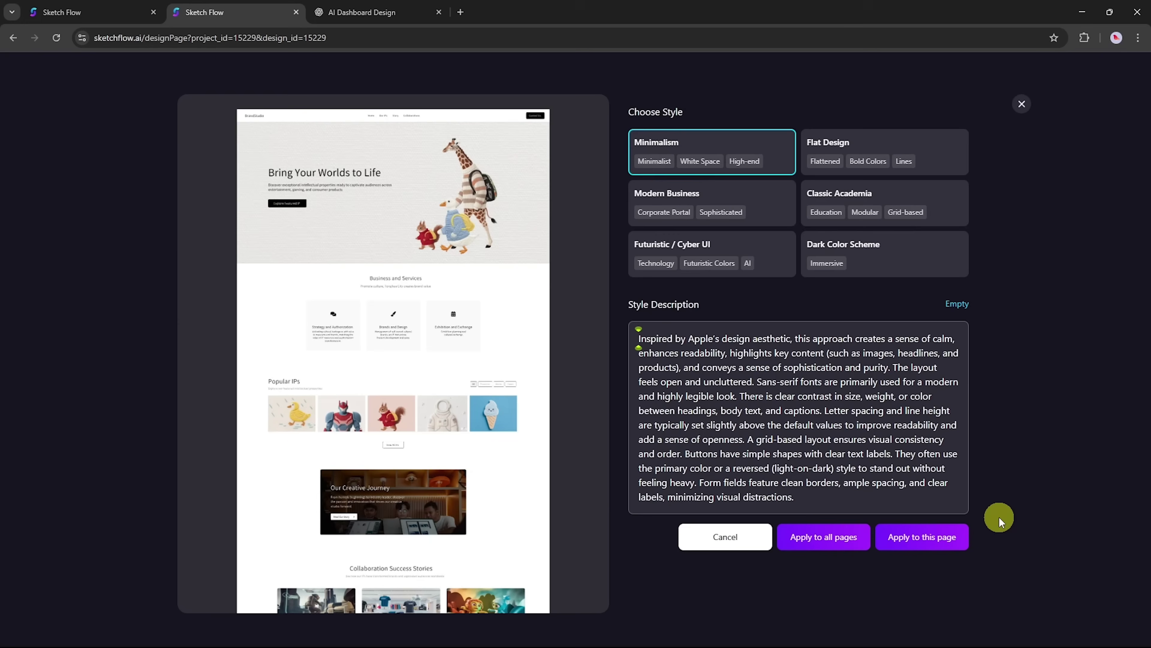
{"action": "left_click", "coordinate": [906, 142]}
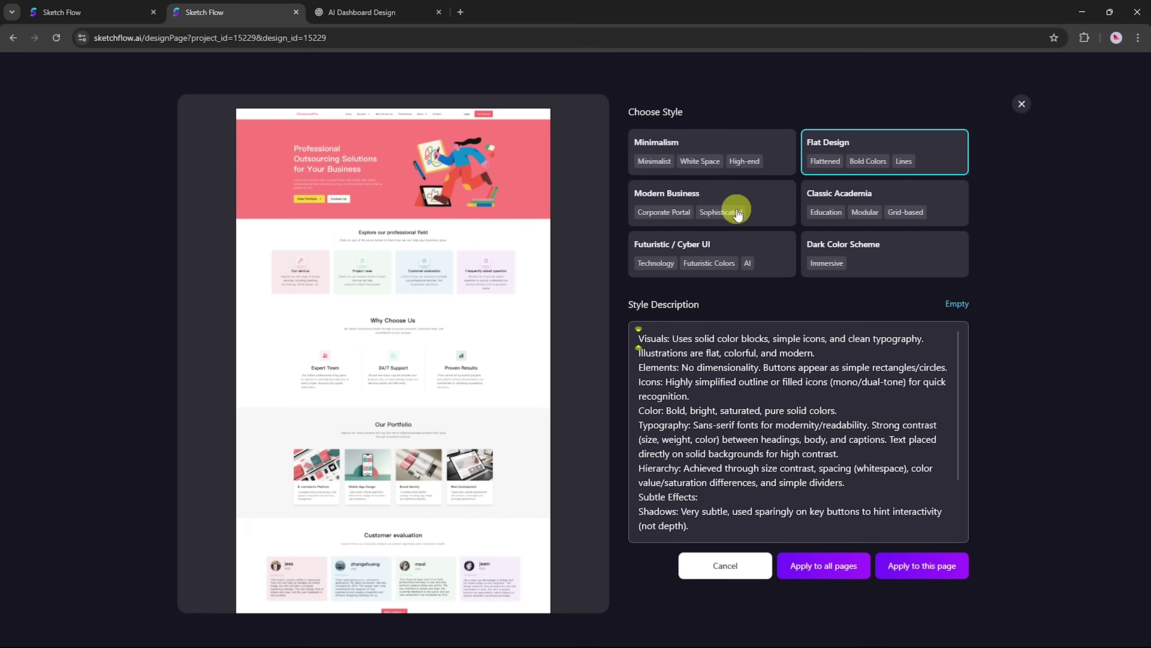
{"action": "left_click", "coordinate": [738, 196]}
{"action": "left_click", "coordinate": [861, 200]}
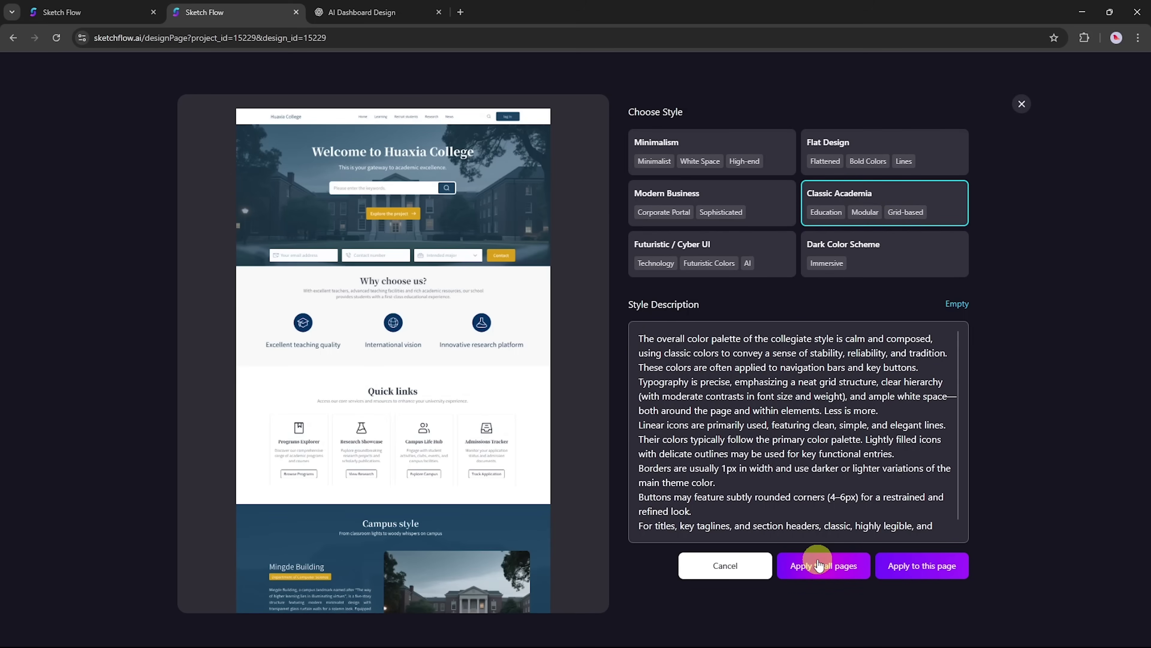
{"action": "left_click", "coordinate": [818, 564]}
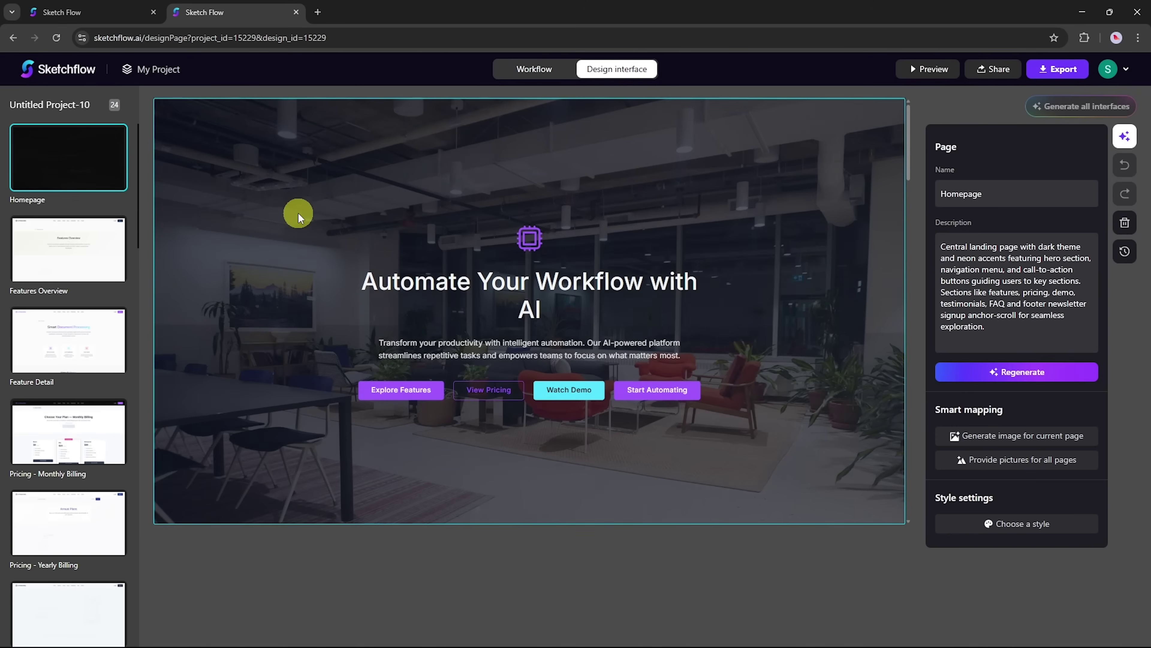
Browse the restyled Features Overview, Feature Detail, Pricing Monthly/Yearly and Live Demo Overview pages
{"action": "left_click", "coordinate": [93, 231]}
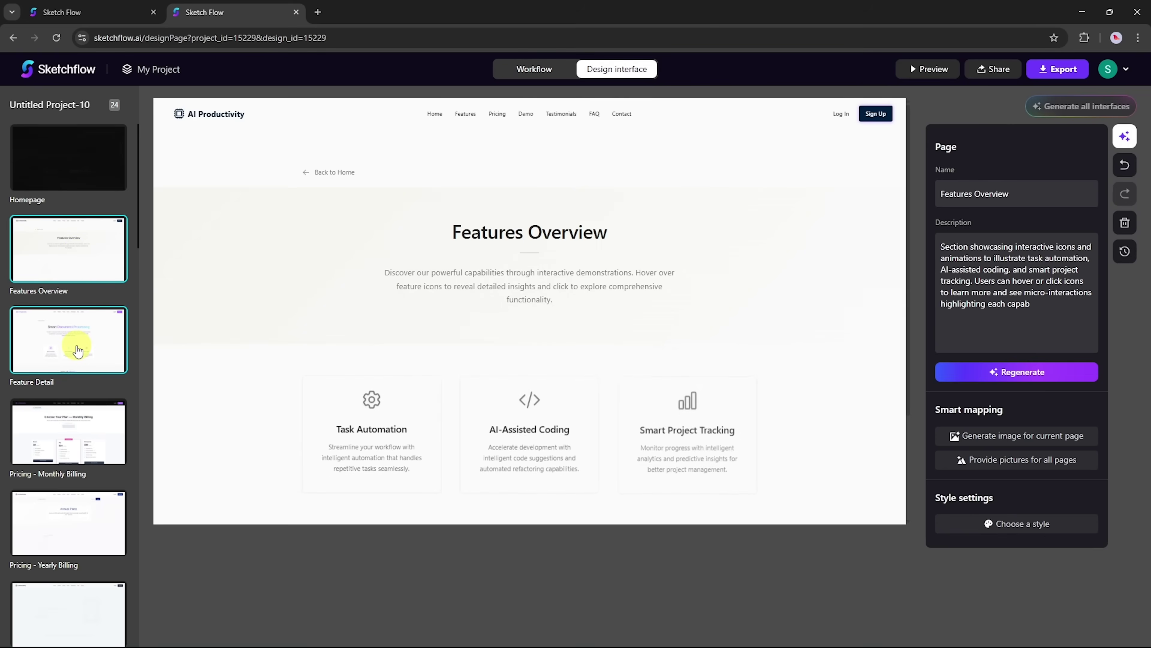
{"action": "left_click", "coordinate": [78, 350]}
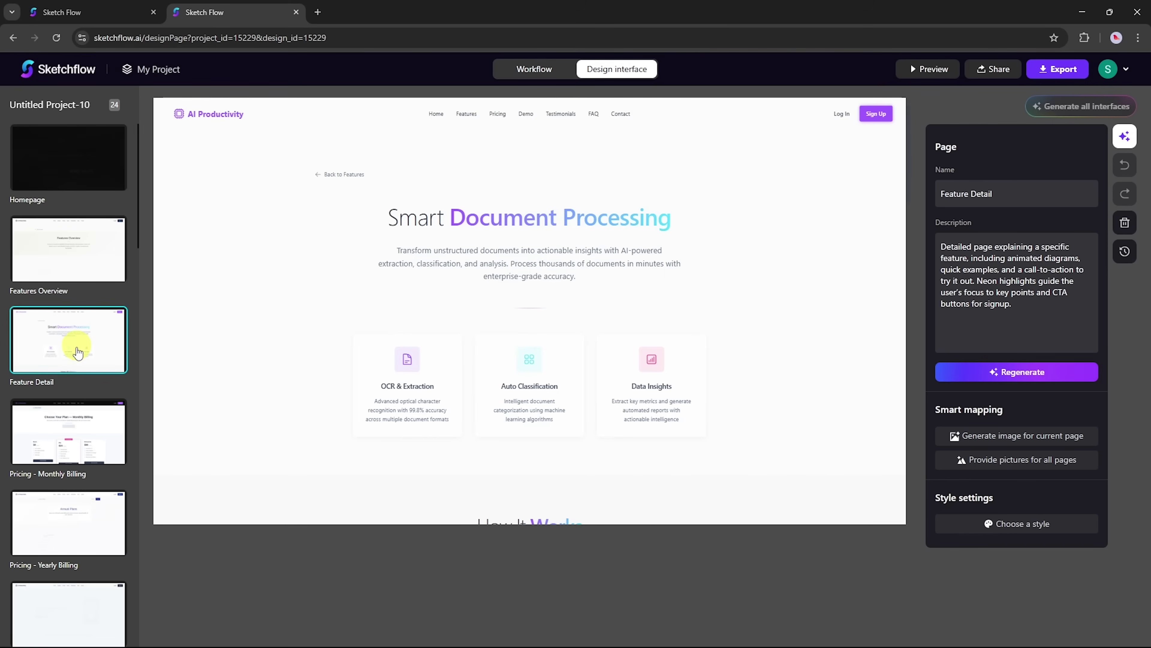
{"action": "left_click", "coordinate": [85, 421]}
{"action": "scroll", "coordinate": [84, 435], "scroll_direction": "down", "scroll_amount": 1}
{"action": "left_click", "coordinate": [85, 457]}
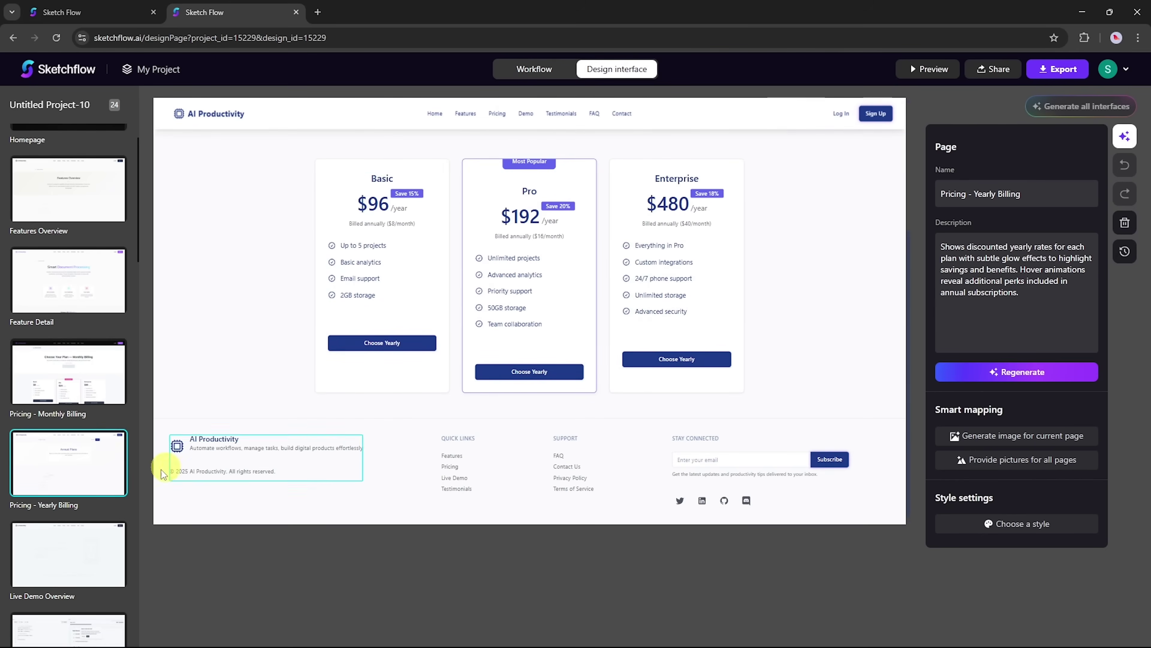
{"action": "left_click", "coordinate": [46, 554]}
{"action": "scroll", "coordinate": [363, 331], "scroll_direction": "down", "scroll_amount": 3}
After Testimonials, preview full-window through Features Overview, Feature Detail and Pricing - Monthly Billing
{"action": "left_click", "coordinate": [561, 114]}
{"action": "left_click", "coordinate": [933, 73]}
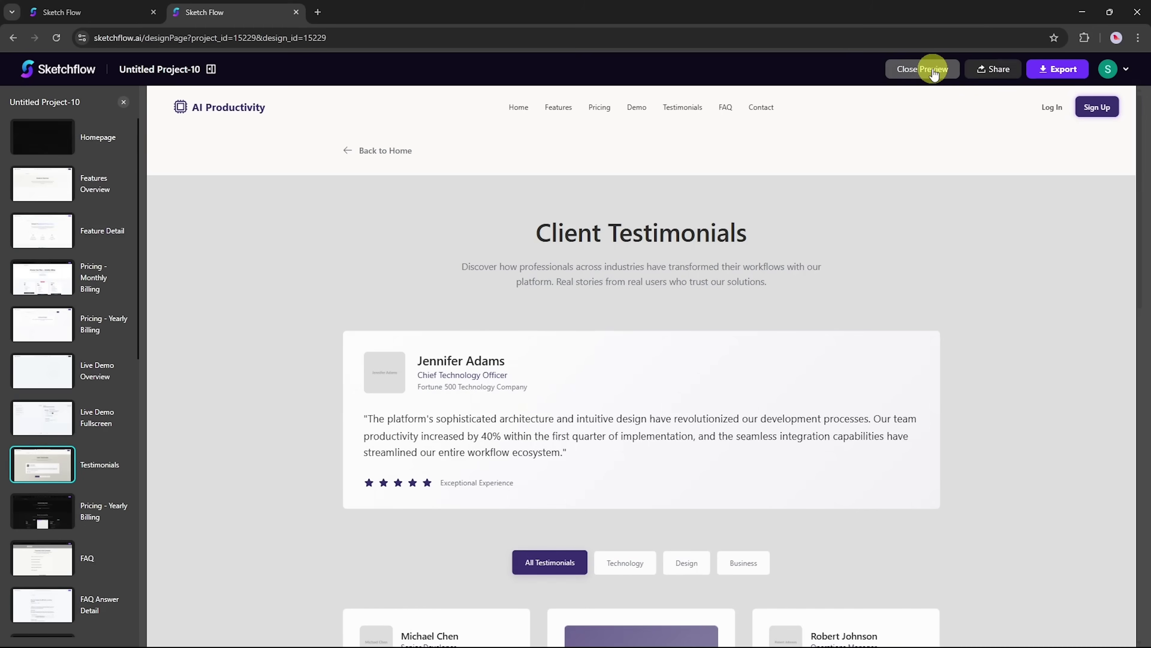
{"action": "left_click", "coordinate": [42, 184]}
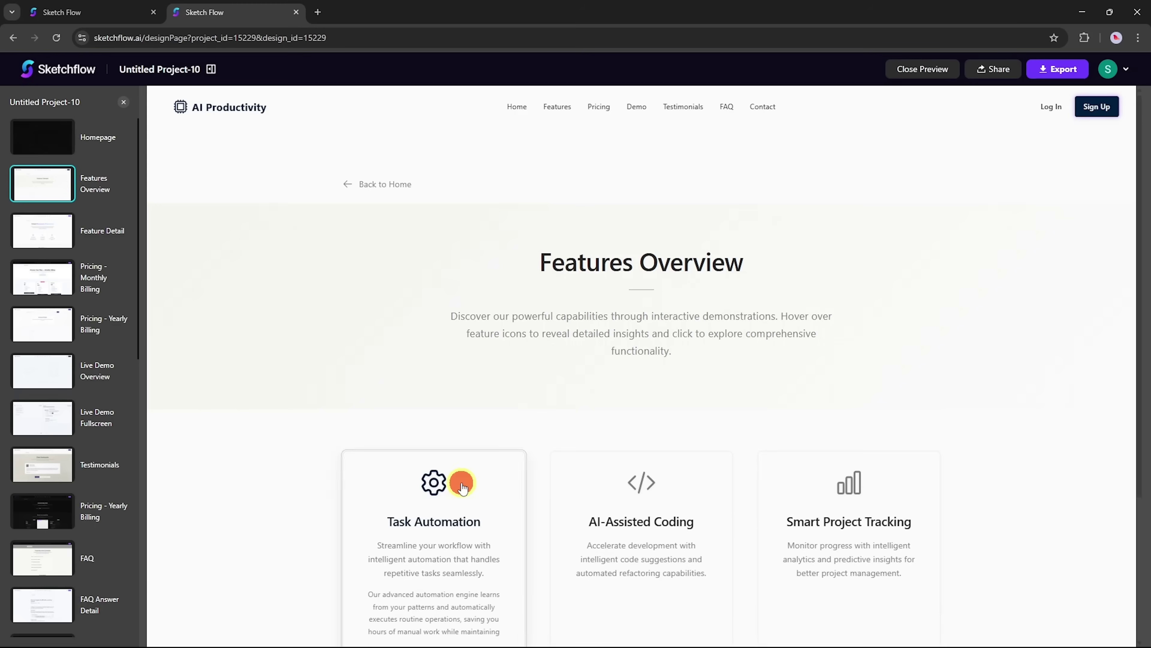
{"action": "left_click", "coordinate": [457, 481]}
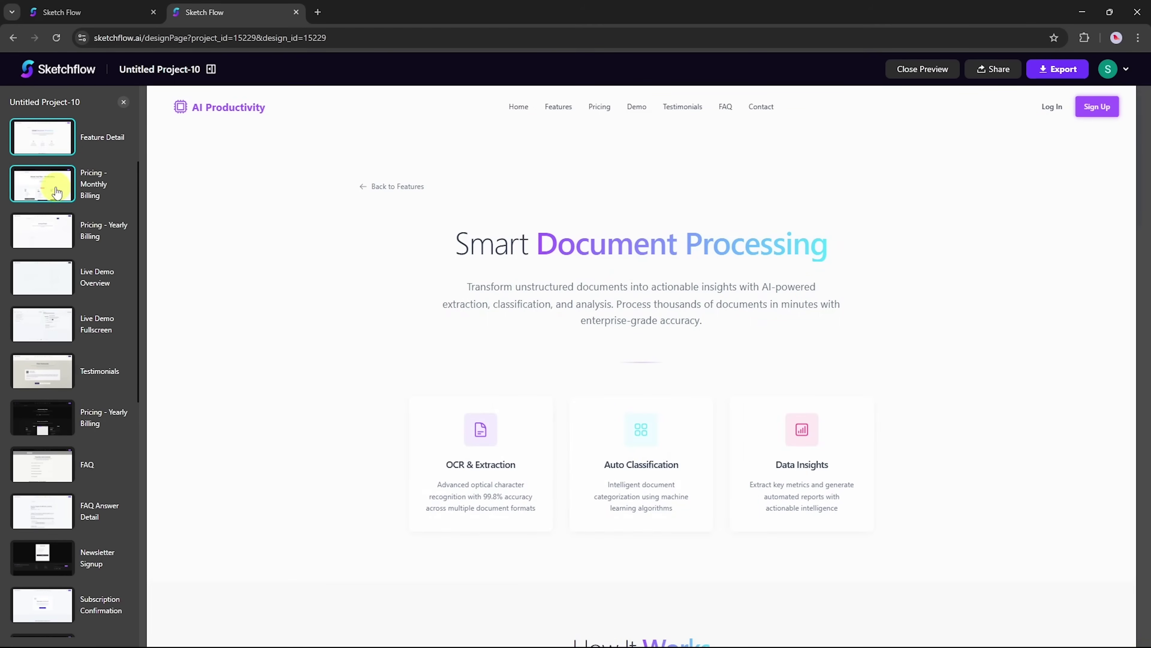
{"action": "left_click", "coordinate": [37, 195]}
{"action": "scroll", "coordinate": [856, 483], "scroll_direction": "down", "scroll_amount": 3}
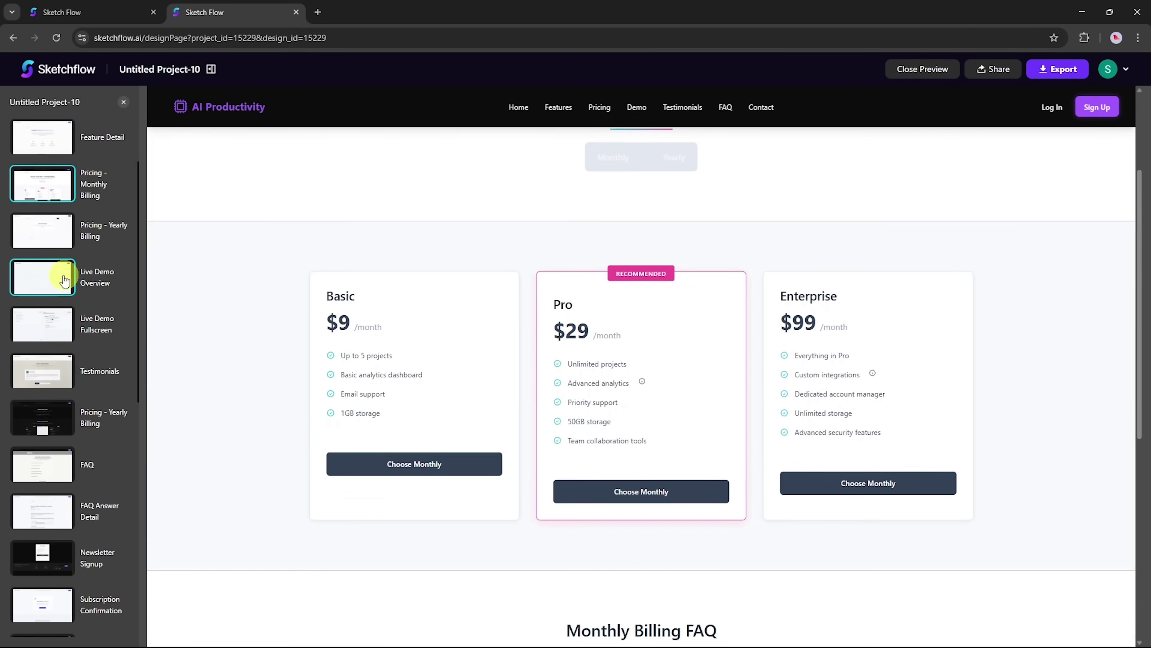
After viewing Live Demo Overview, keep shared access at View only with import blocking off
{"action": "left_click", "coordinate": [51, 278]}
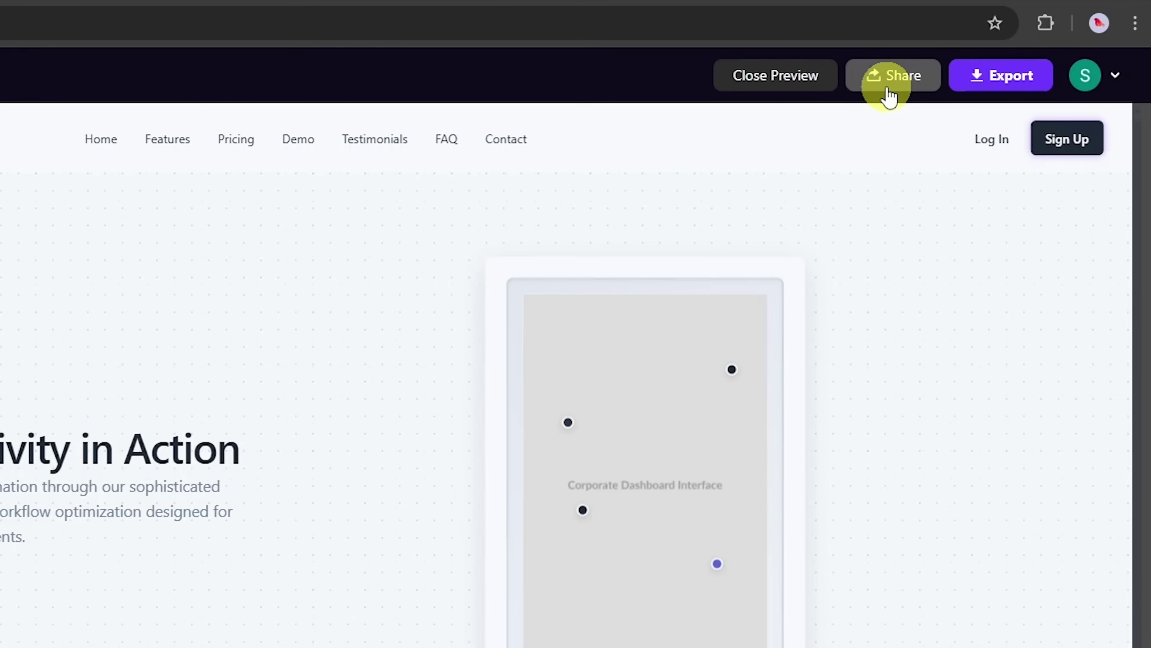
{"action": "left_click", "coordinate": [890, 95]}
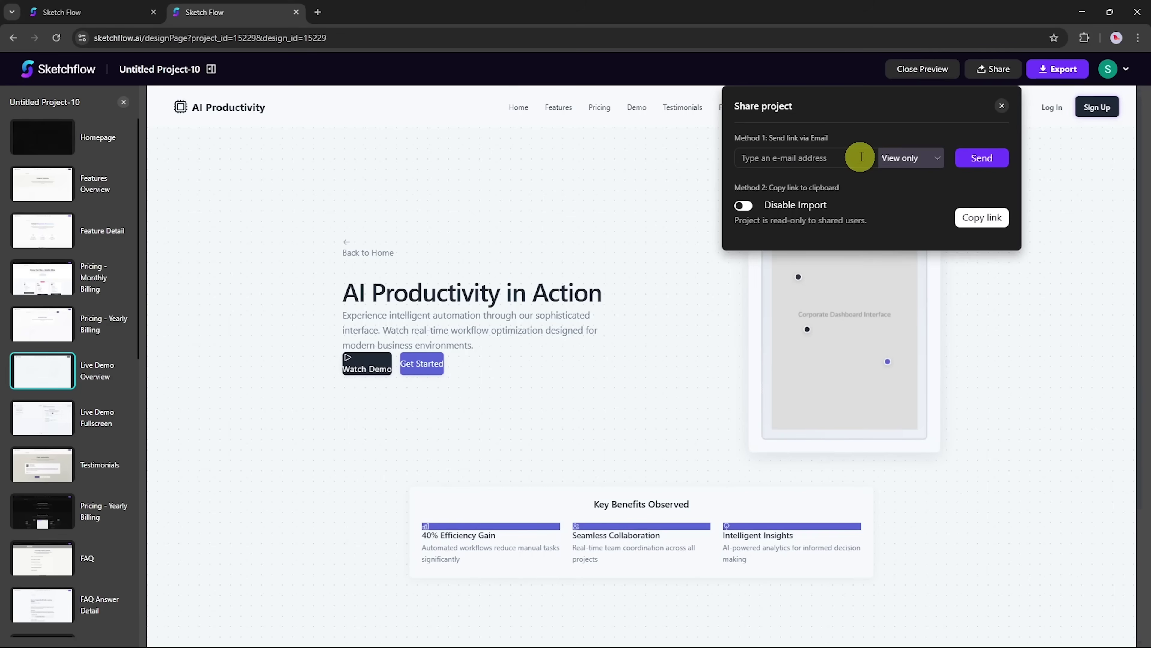
{"action": "left_click", "coordinate": [718, 225]}
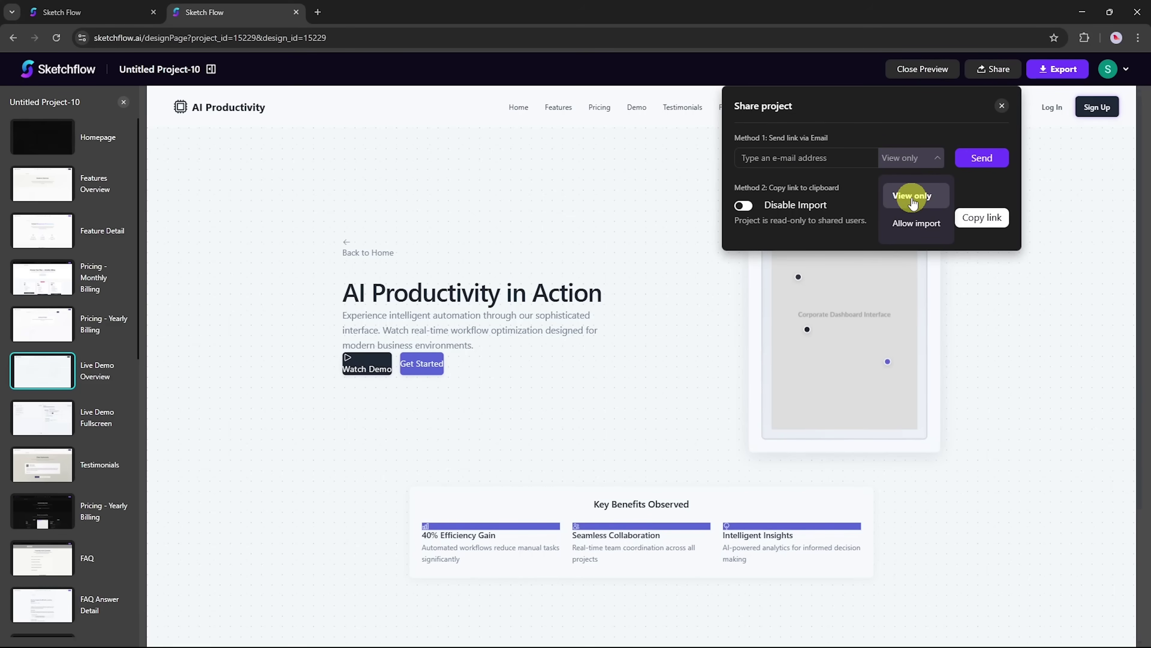
{"action": "left_click", "coordinate": [984, 185]}
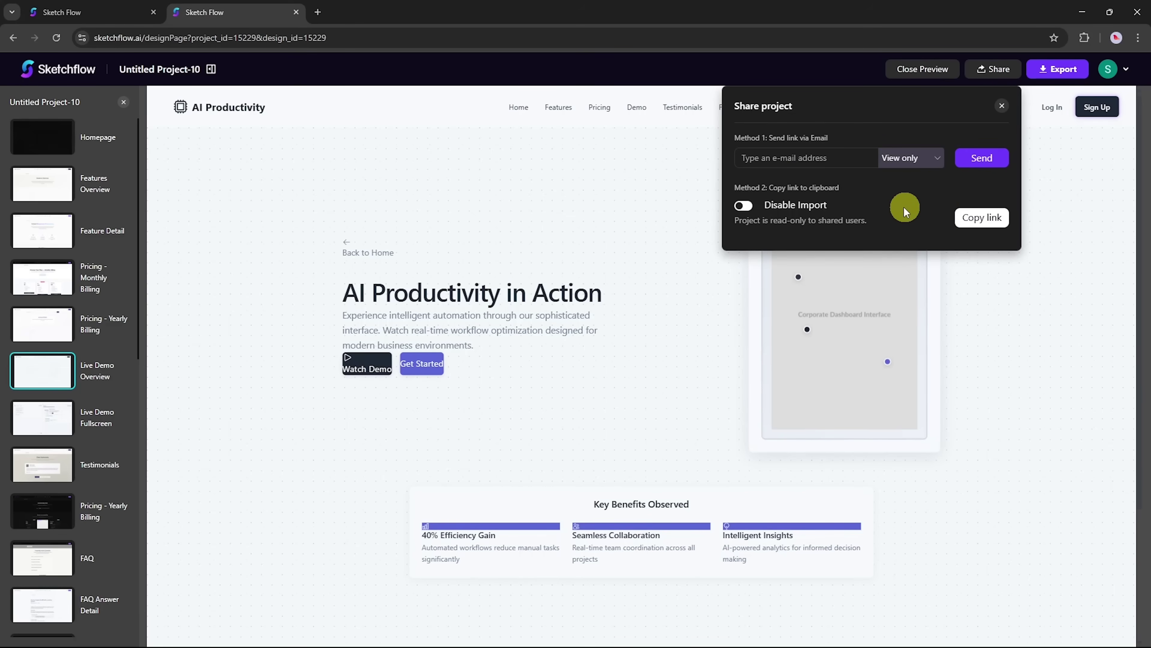
{"action": "left_click", "coordinate": [744, 206]}
{"action": "left_click", "coordinate": [743, 206]}
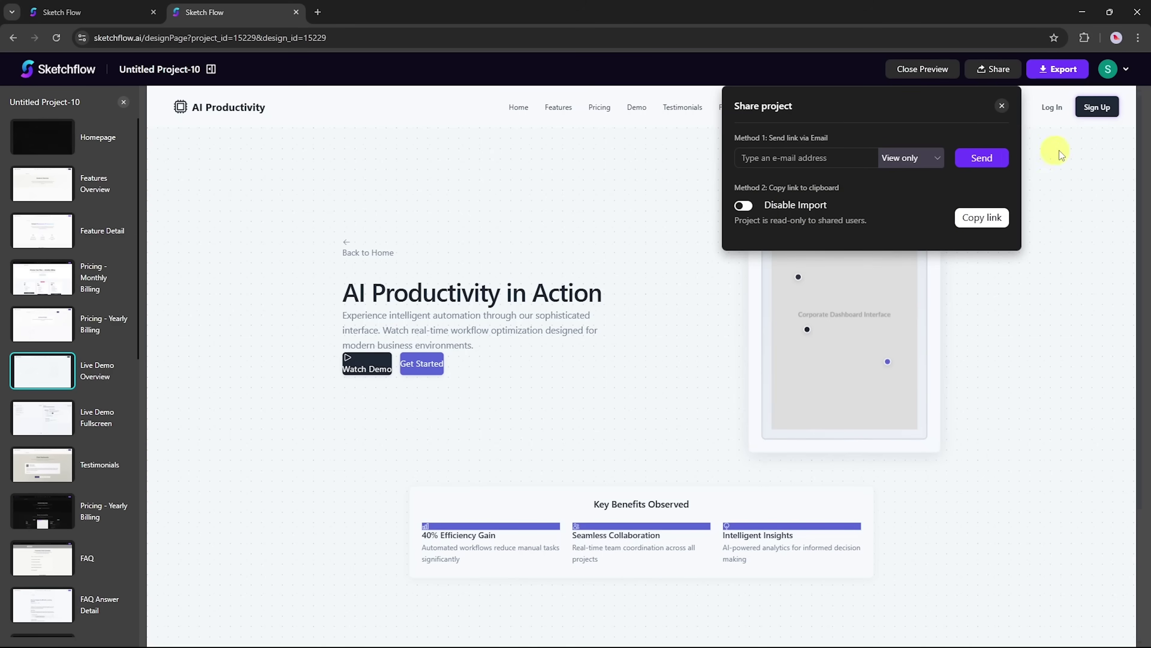
Bring up the project's export format choices
{"action": "left_click", "coordinate": [1049, 76]}
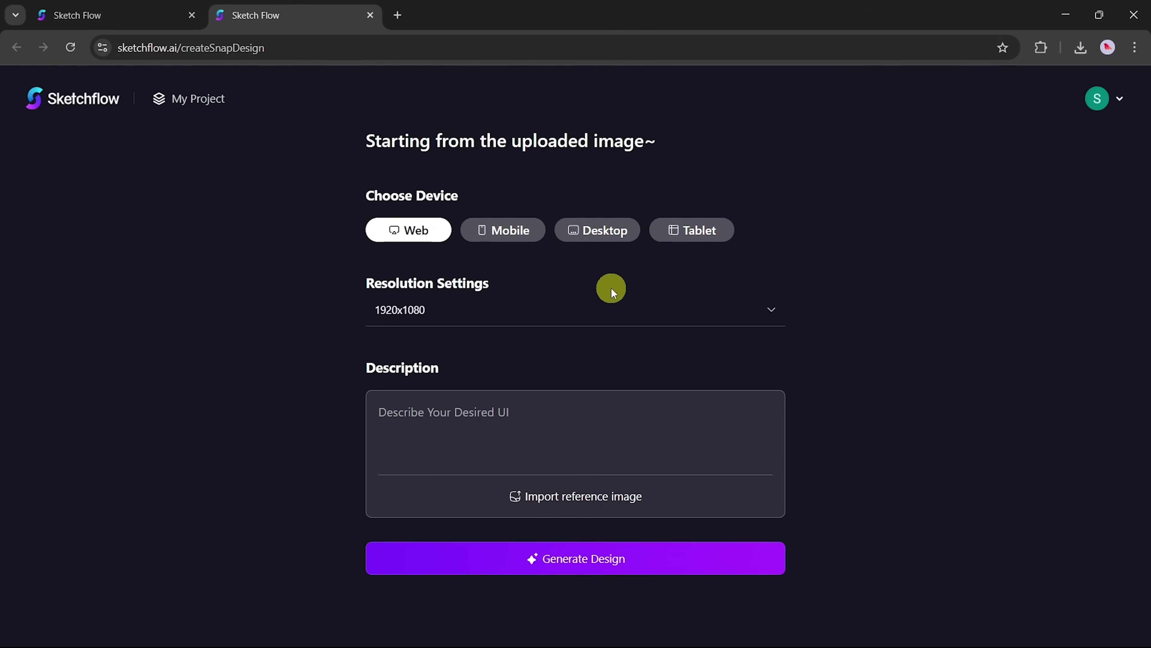
Keep 1920x1080 resolution, attach a reference image and describe a similar video editing portfolio site
{"action": "left_click", "coordinate": [415, 317]}
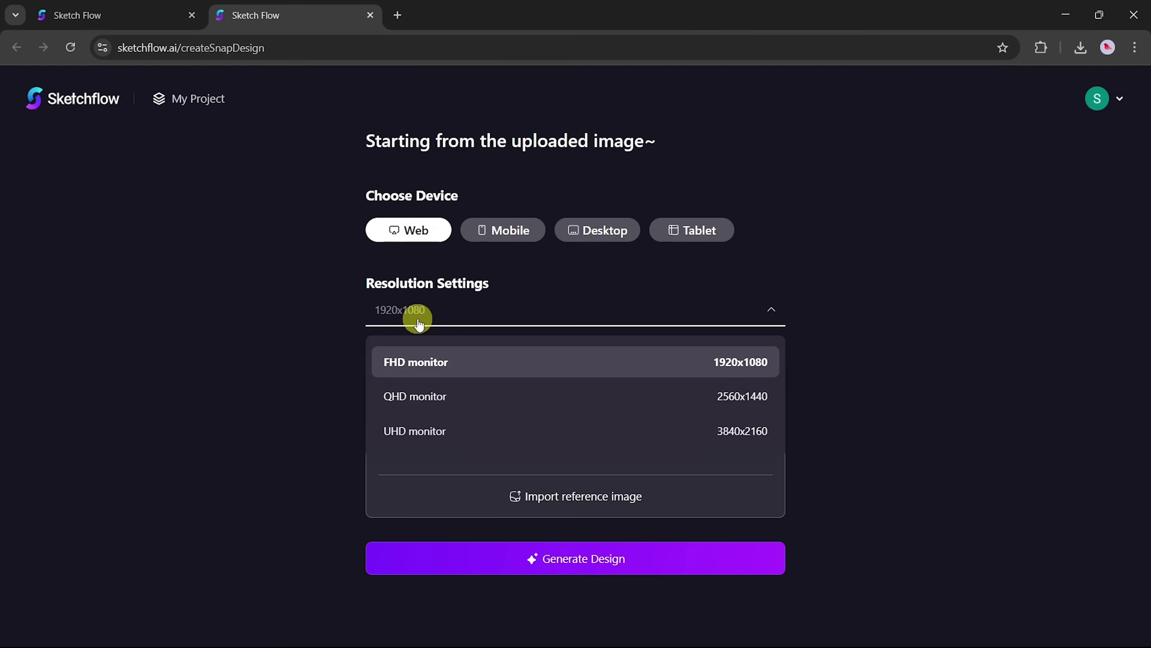
{"action": "left_click", "coordinate": [278, 321]}
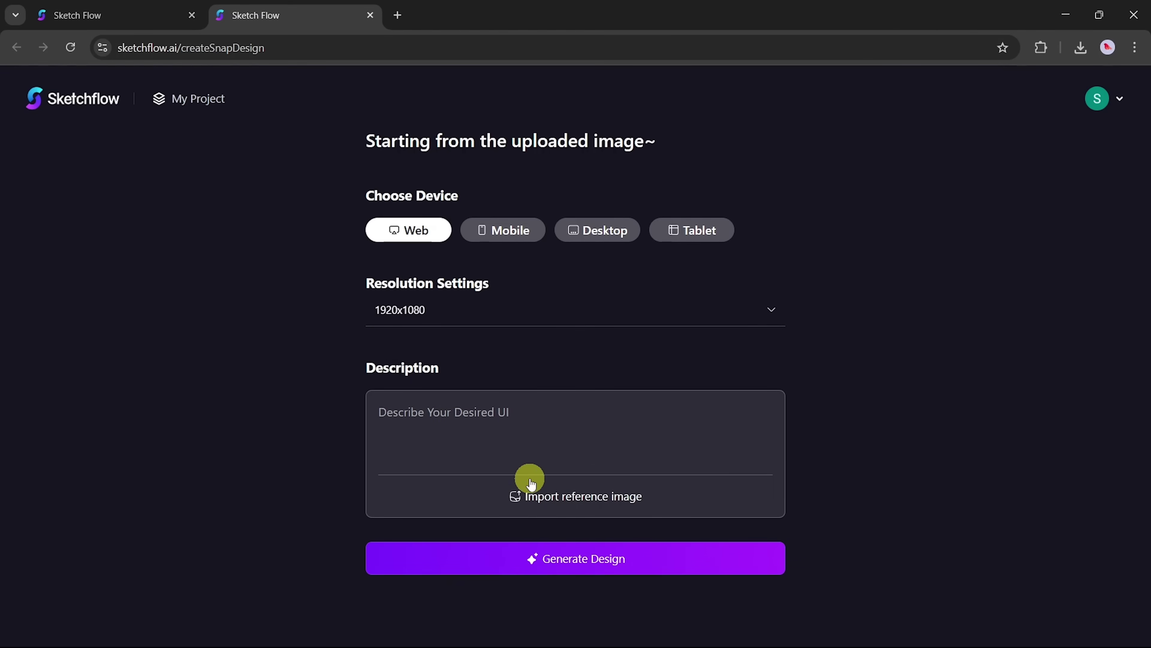
{"action": "left_click", "coordinate": [562, 497]}
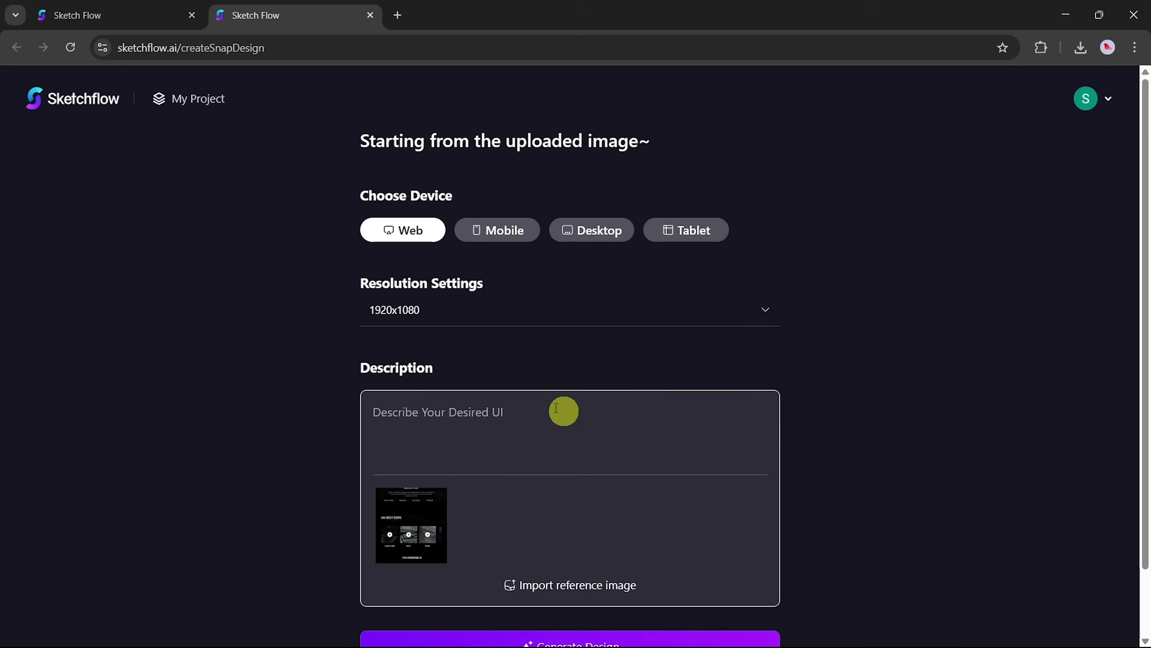
{"action": "left_click", "coordinate": [543, 403]}
{"action": "type", "text": "make a video editing portfolio webiste similar to this image"}
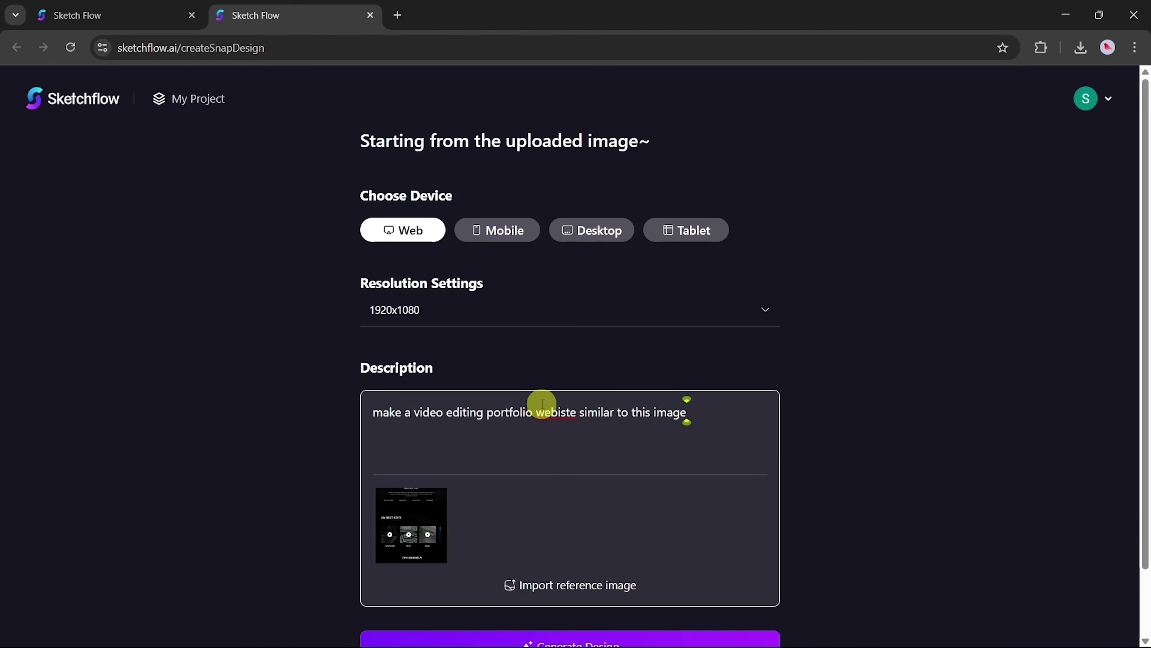
{"action": "scroll", "coordinate": [543, 404], "scroll_direction": "down", "scroll_amount": 2}
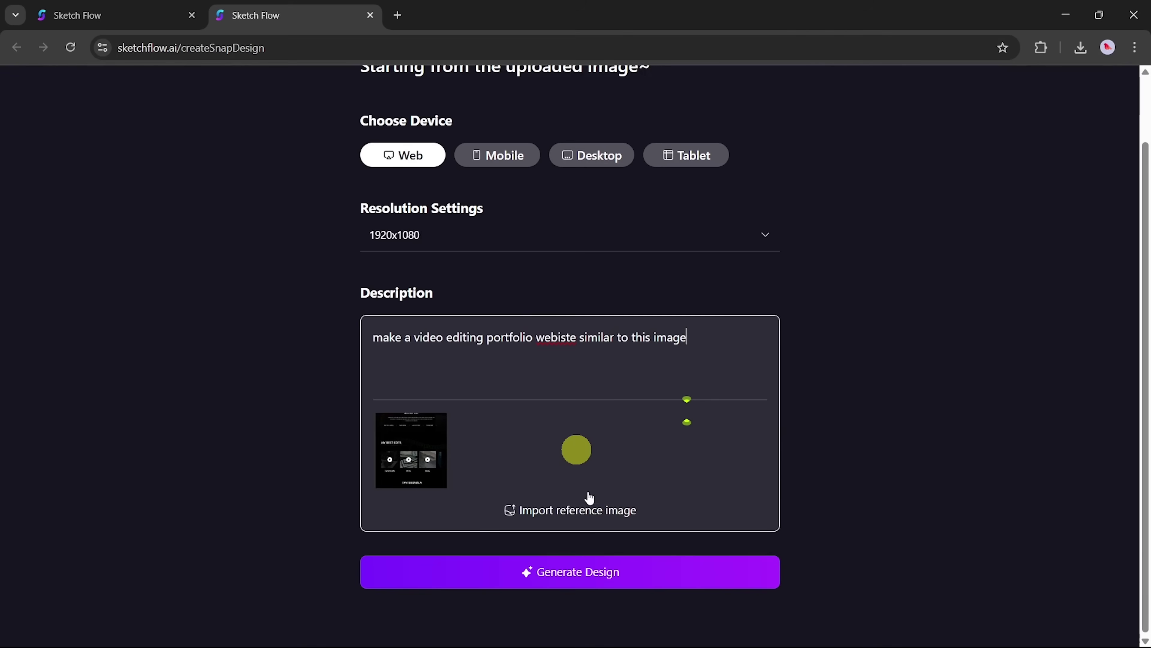
Generate the portfolio design from the description and reference image
{"action": "left_click", "coordinate": [592, 571]}
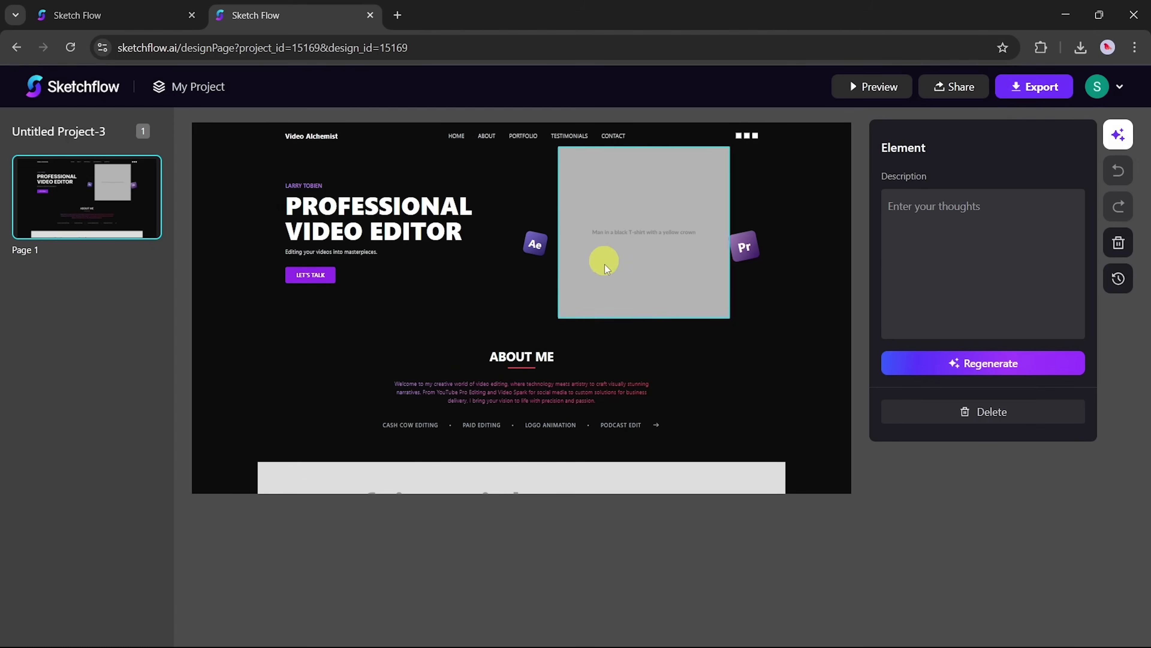
{"action": "scroll", "coordinate": [605, 343], "scroll_direction": "down", "scroll_amount": 10}
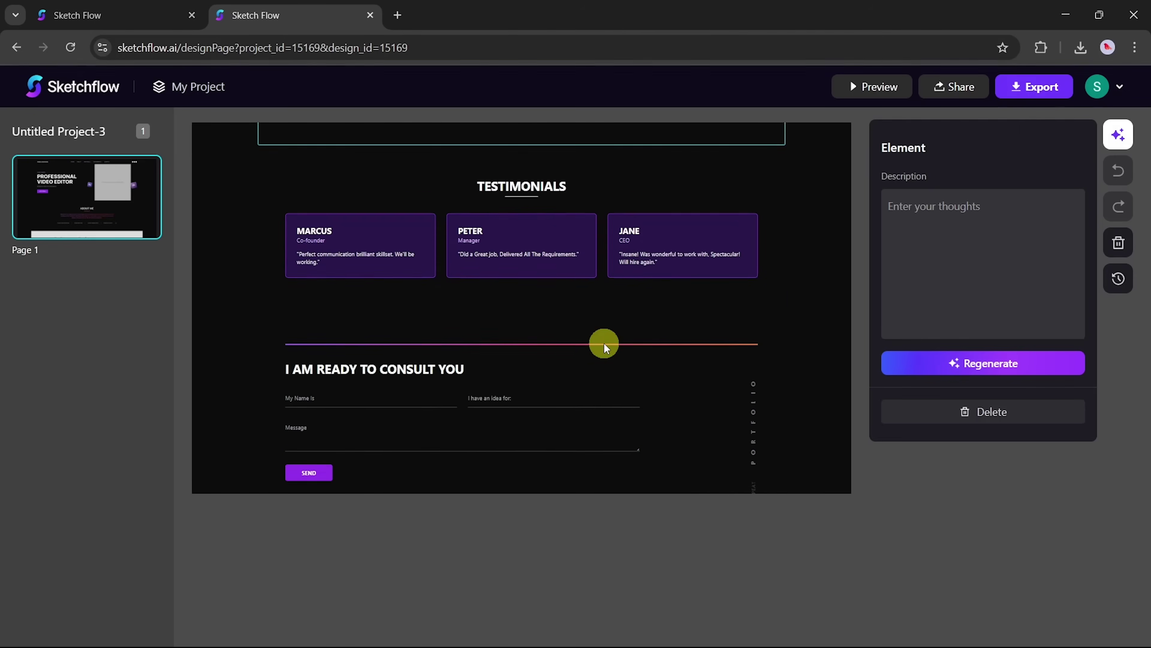
{"action": "scroll", "coordinate": [606, 343], "scroll_direction": "up", "scroll_amount": 10}
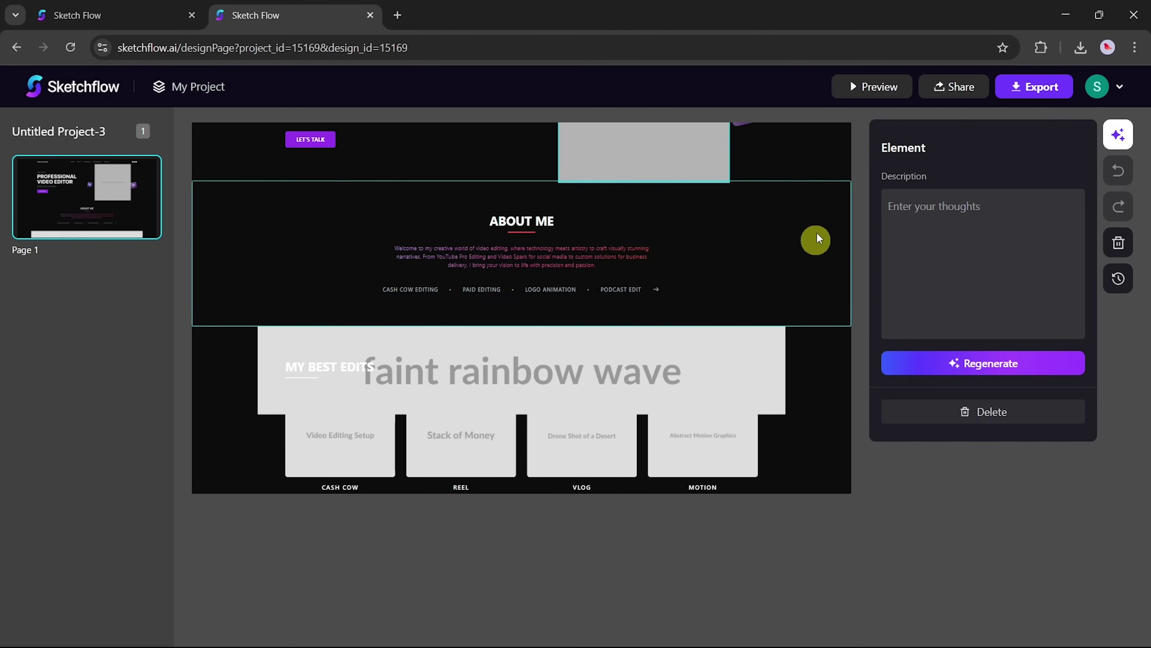
Select the About Me section, hero section and hero image, then show Page 1's settings
{"action": "left_click", "coordinate": [831, 186]}
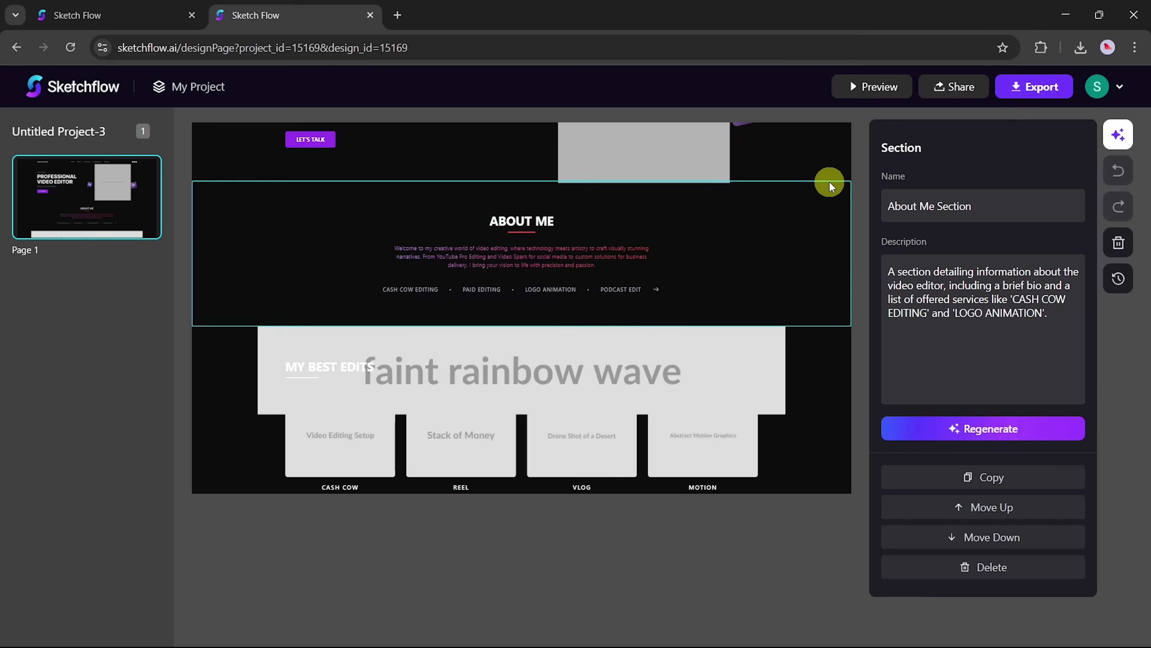
{"action": "left_click", "coordinate": [835, 150]}
{"action": "left_click", "coordinate": [681, 148]}
{"action": "left_click", "coordinate": [863, 497]}
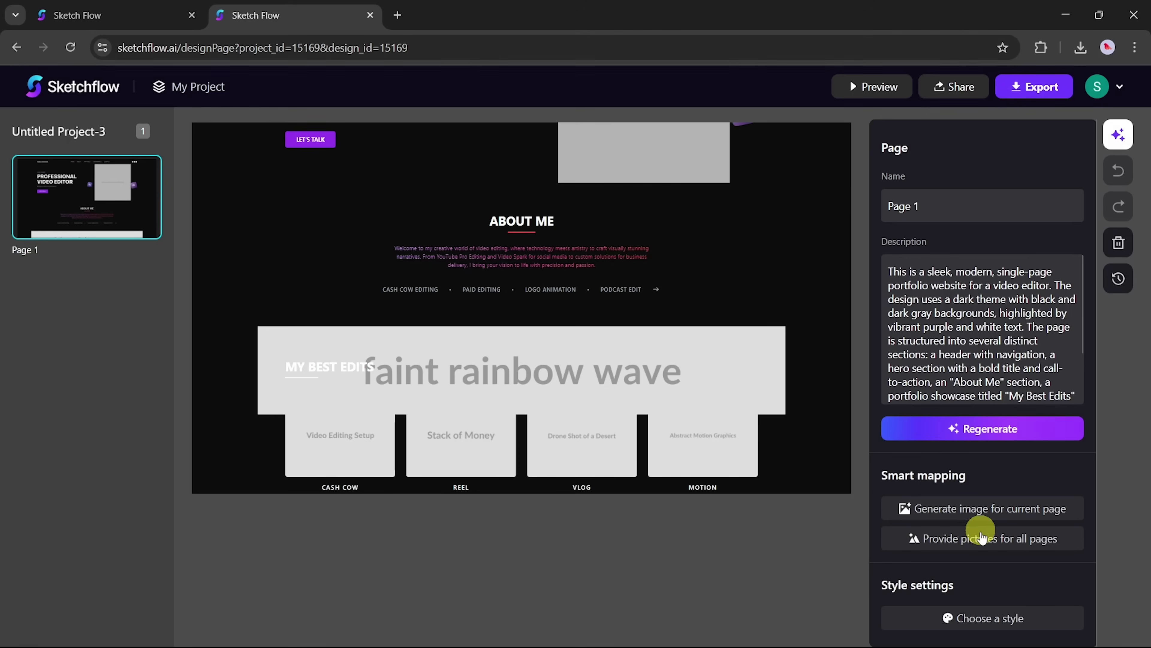
Fill every page with AI-generated pictures, then regenerate the hero photo with a new image
{"action": "left_click", "coordinate": [980, 540]}
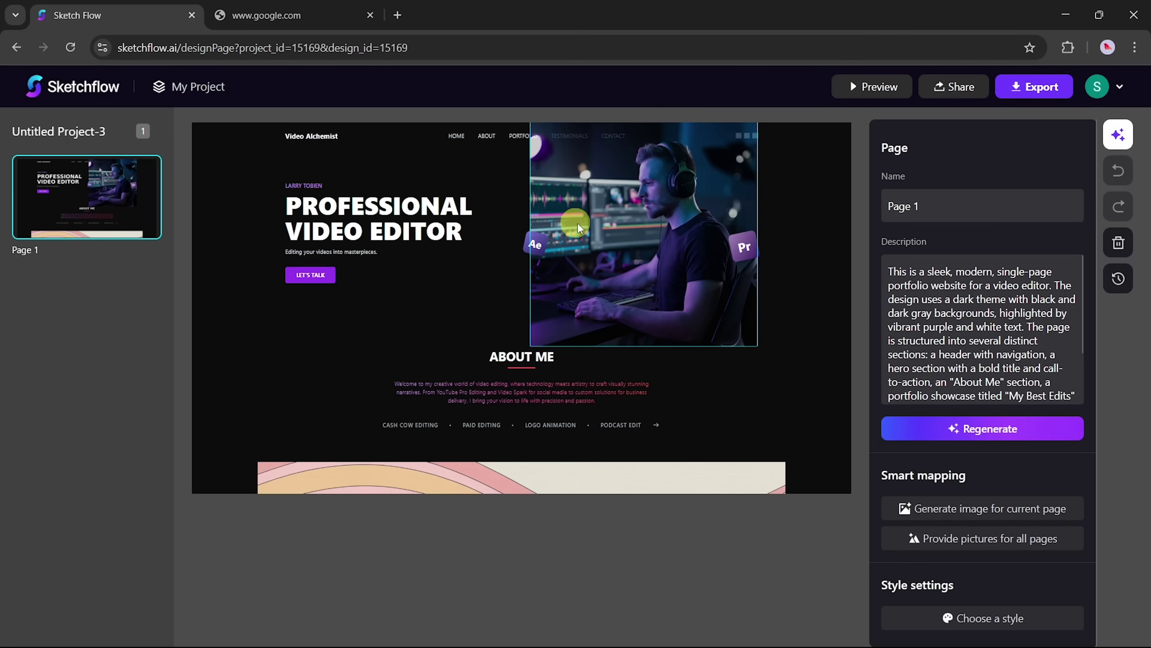
{"action": "scroll", "coordinate": [612, 354], "scroll_direction": "down", "scroll_amount": 7}
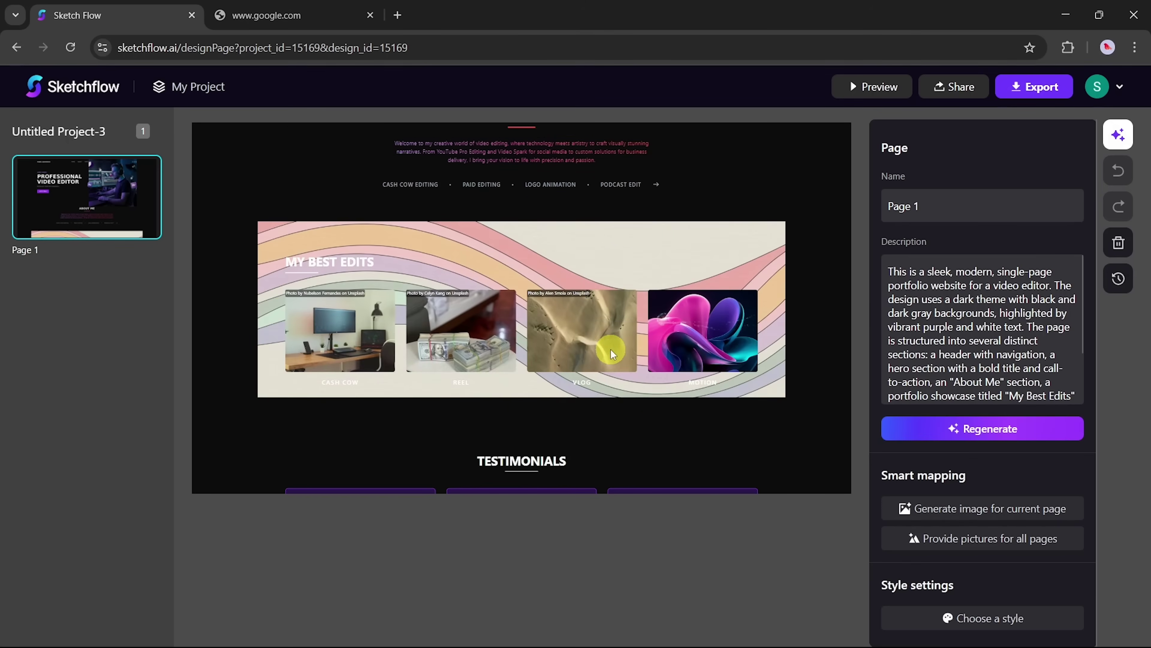
{"action": "scroll", "coordinate": [611, 352], "scroll_direction": "down", "scroll_amount": 4}
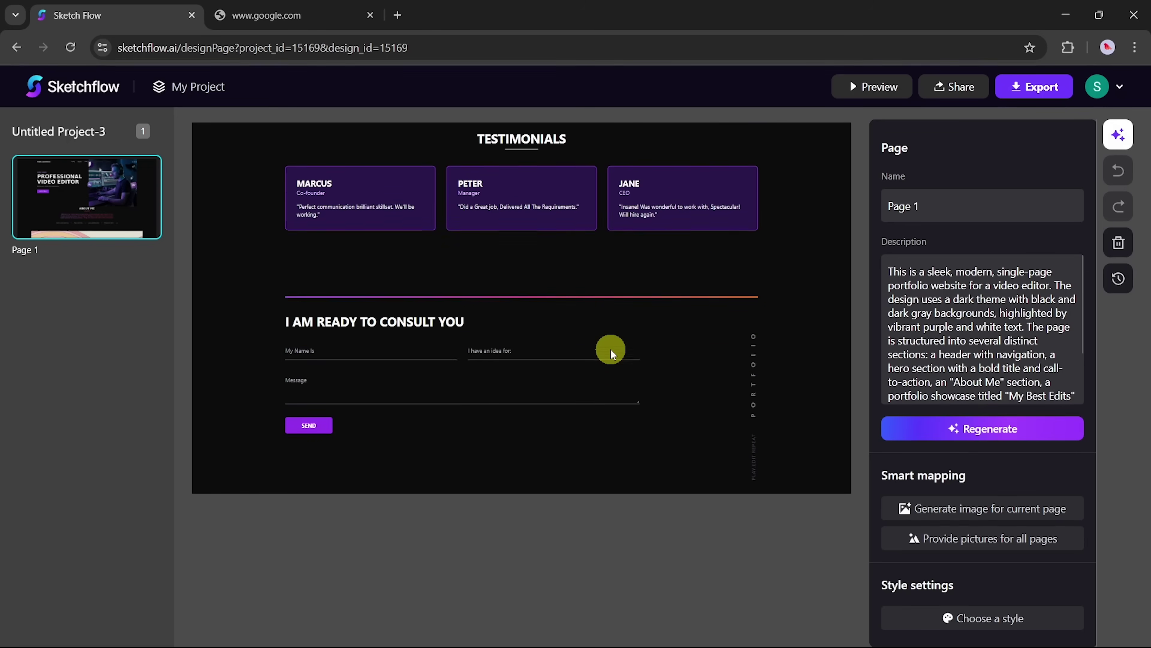
{"action": "scroll", "coordinate": [611, 352], "scroll_direction": "up", "scroll_amount": 11}
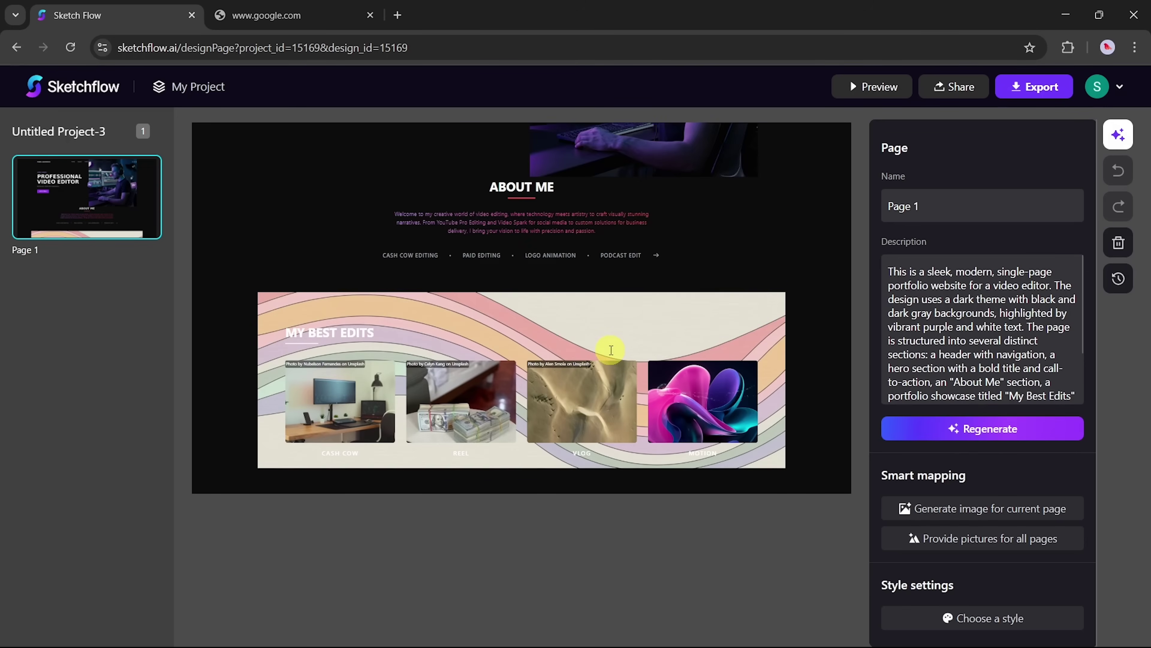
{"action": "left_click", "coordinate": [625, 224]}
{"action": "left_click", "coordinate": [954, 360]}
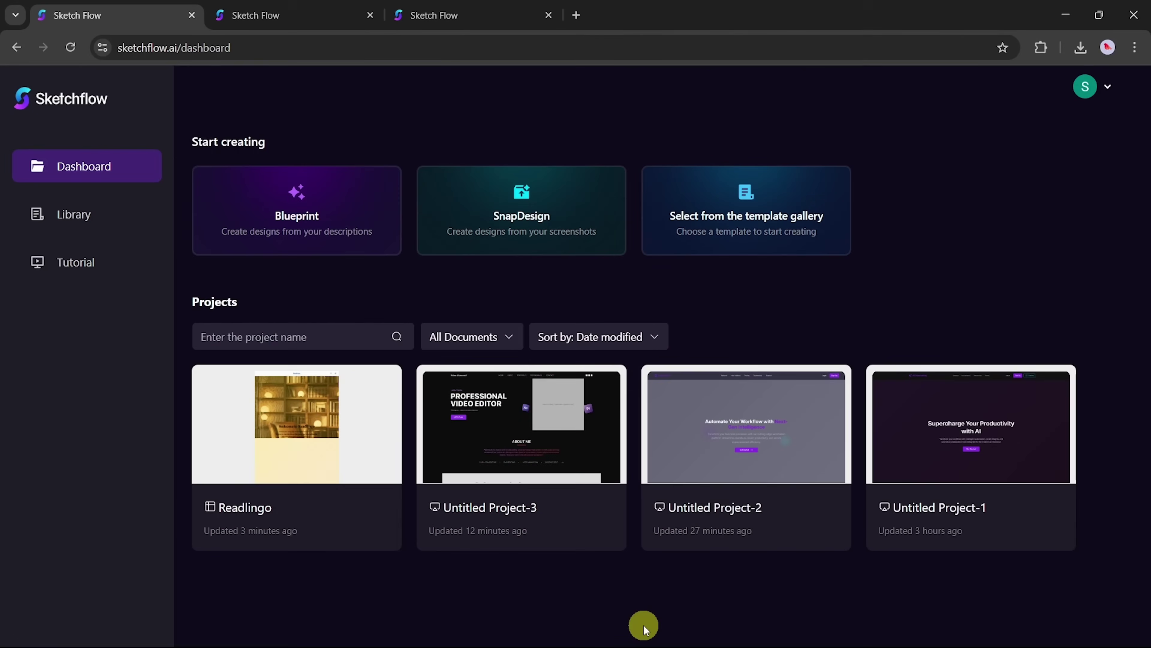
Scroll through the template gallery Library and open the BitPort template card
{"action": "left_click", "coordinate": [802, 210]}
{"action": "scroll", "coordinate": [417, 463], "scroll_direction": "down", "scroll_amount": 3}
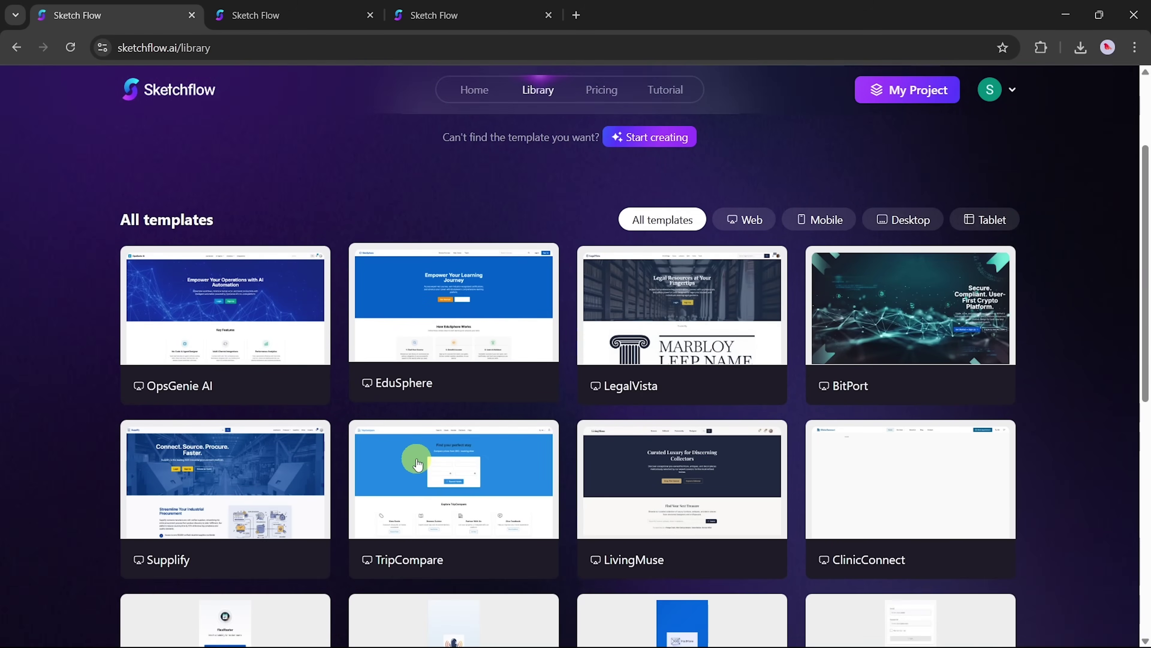
{"action": "scroll", "coordinate": [417, 464], "scroll_direction": "down", "scroll_amount": 9}
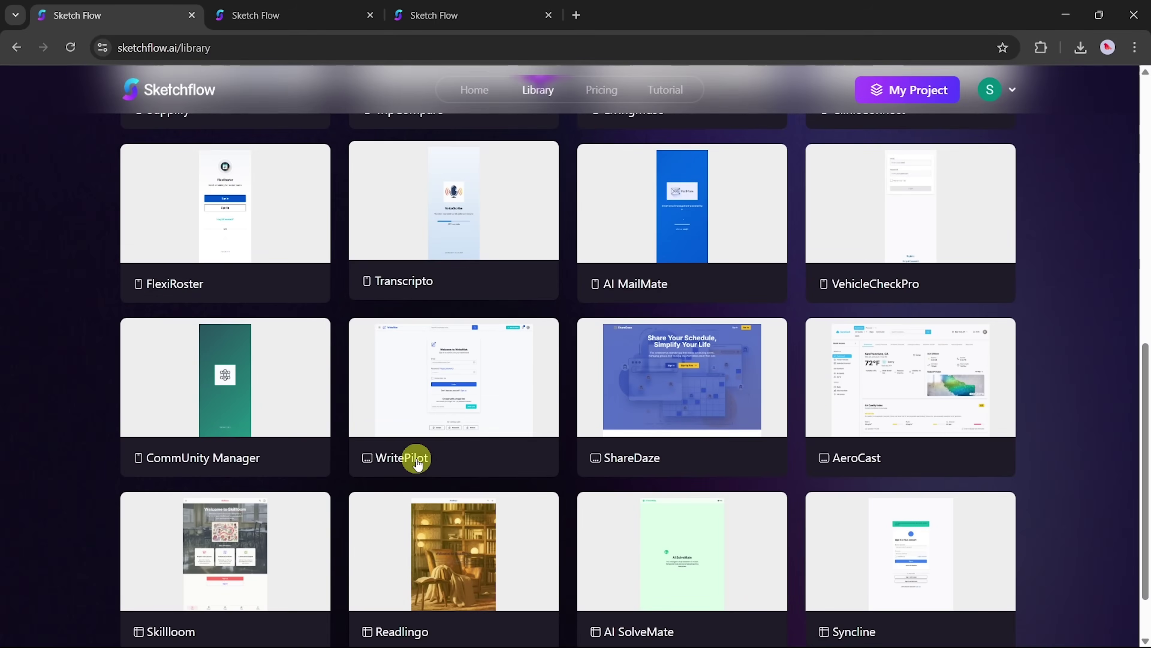
{"action": "scroll", "coordinate": [417, 463], "scroll_direction": "down", "scroll_amount": 2}
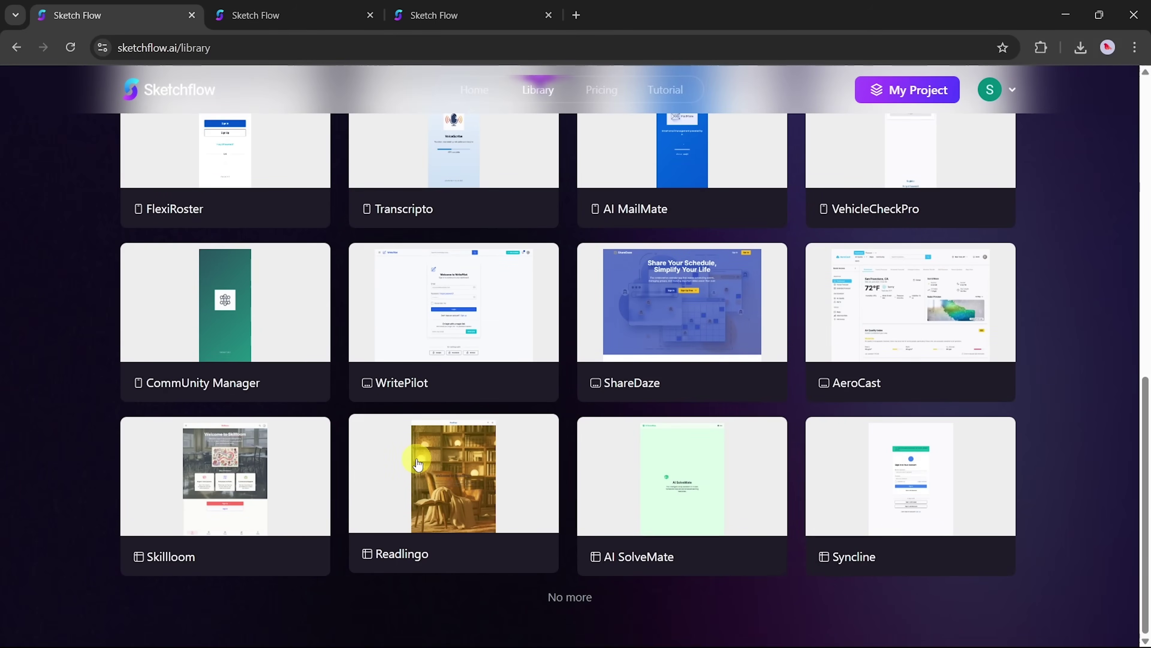
{"action": "scroll", "coordinate": [417, 463], "scroll_direction": "up", "scroll_amount": 6}
{"action": "scroll", "coordinate": [416, 459], "scroll_direction": "up", "scroll_amount": 3}
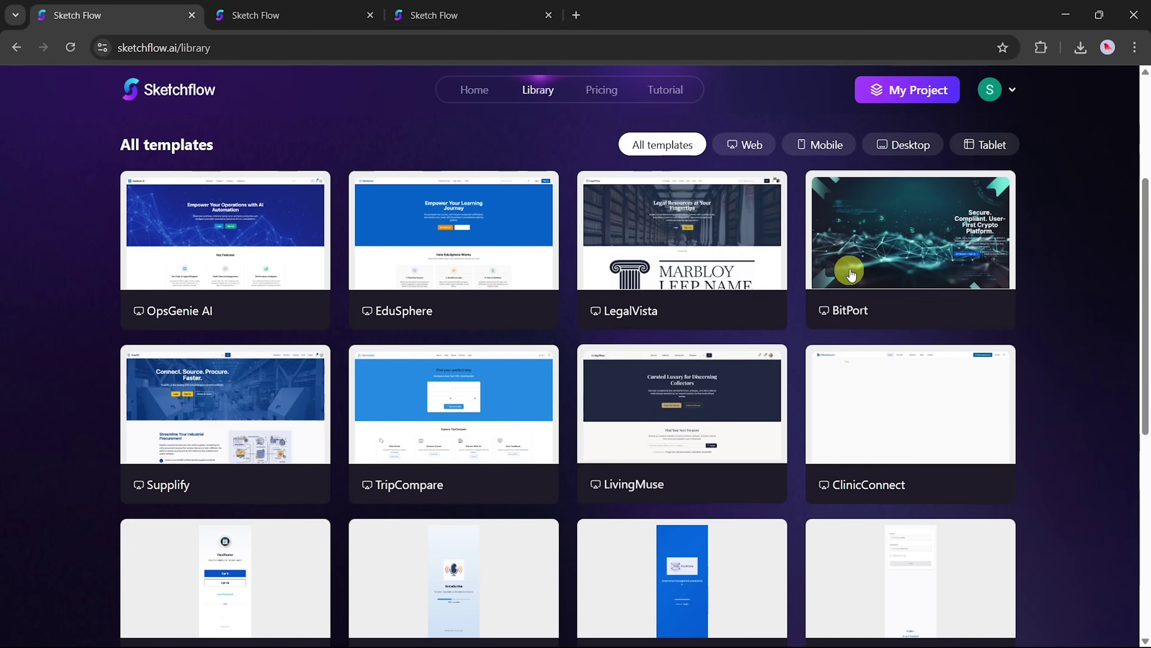
{"action": "left_click", "coordinate": [850, 263]}
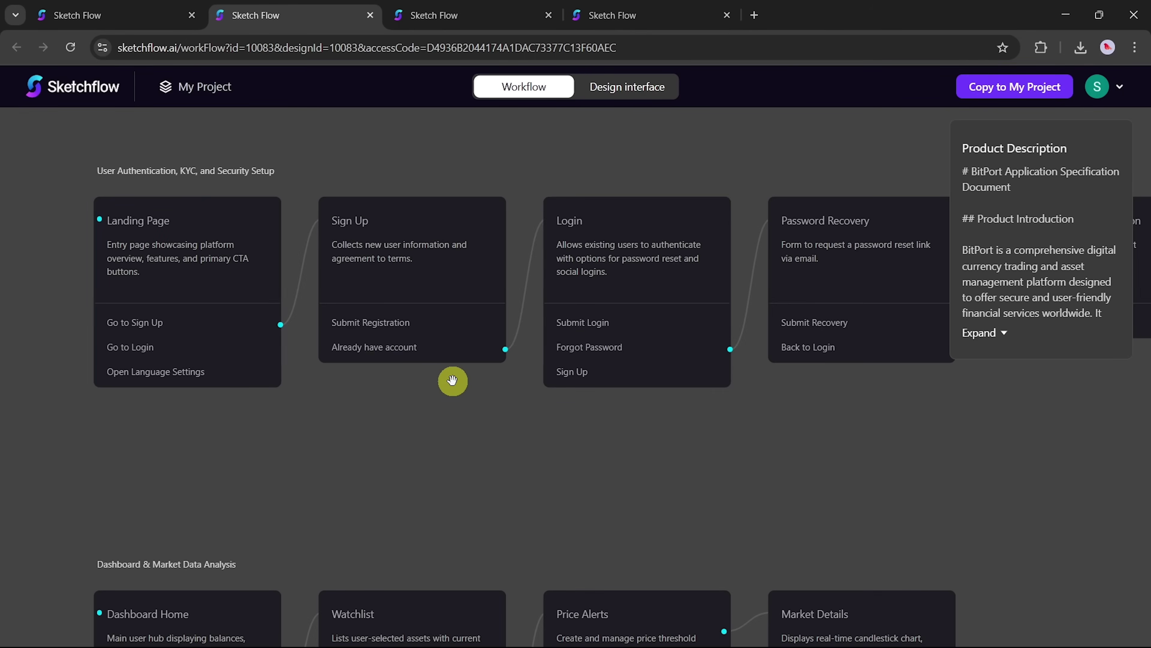
Inspect BitPort's workflow and Login and Password Recovery designs, then copy it to My Project
{"action": "scroll", "coordinate": [453, 380], "scroll_direction": "down", "scroll_amount": 3}
{"action": "left_click_drag", "start_coordinate": [473, 440], "coordinate": [471, 328]}
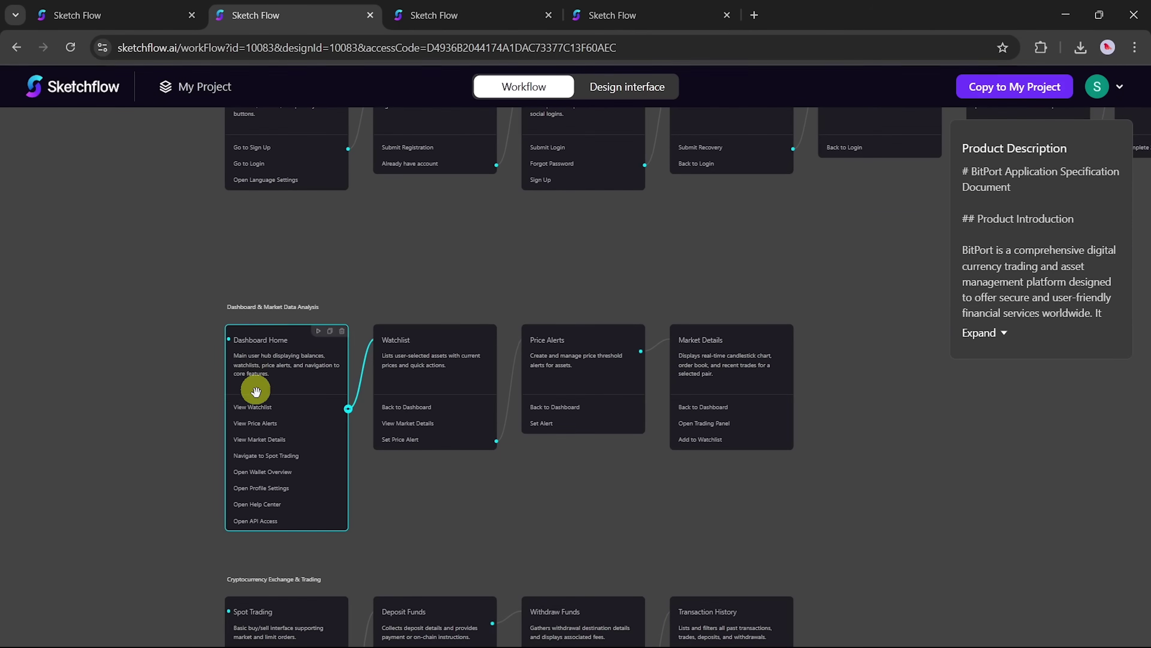
{"action": "left_click", "coordinate": [611, 93]}
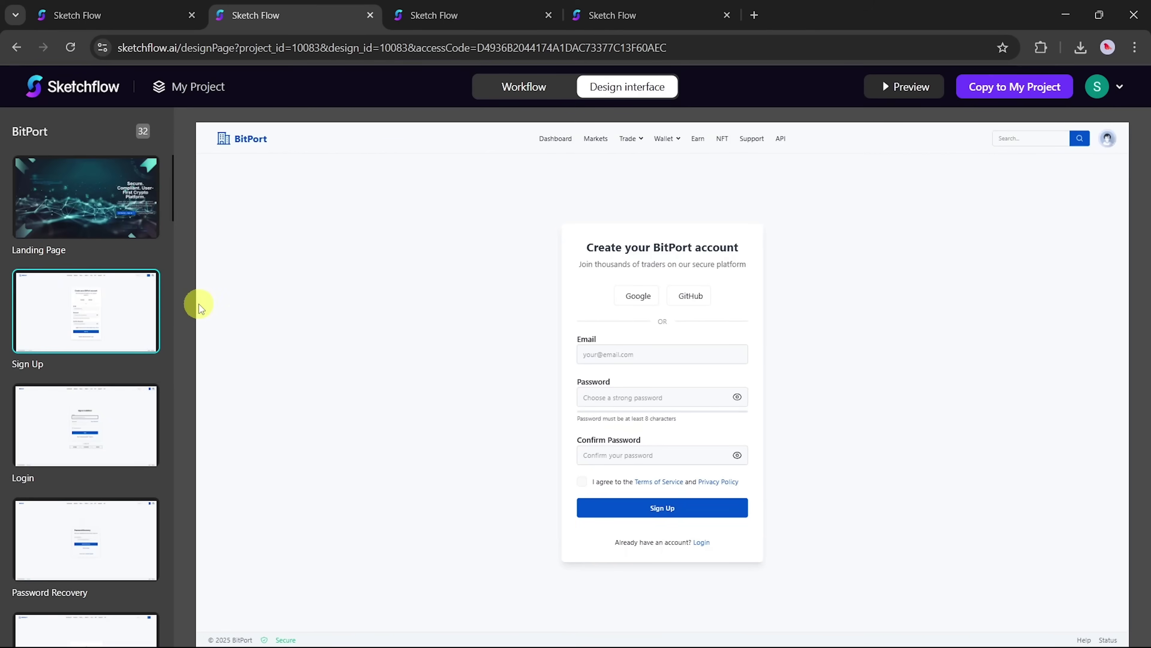
{"action": "left_click", "coordinate": [113, 416]}
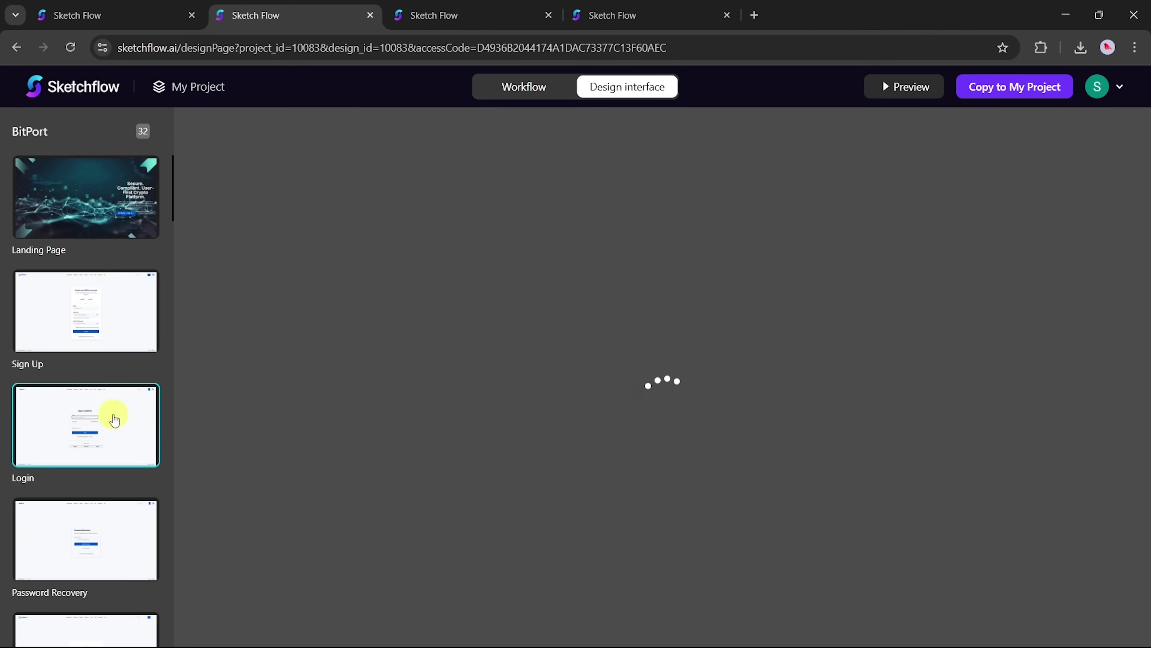
{"action": "left_click", "coordinate": [80, 351]}
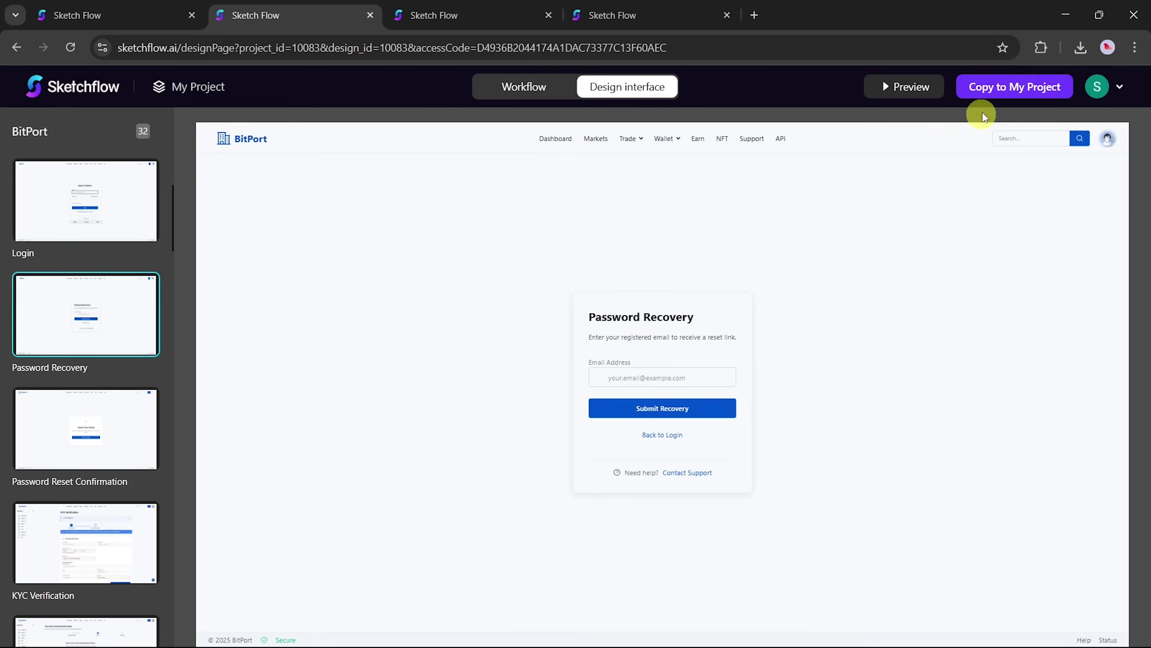
{"action": "left_click", "coordinate": [968, 96]}
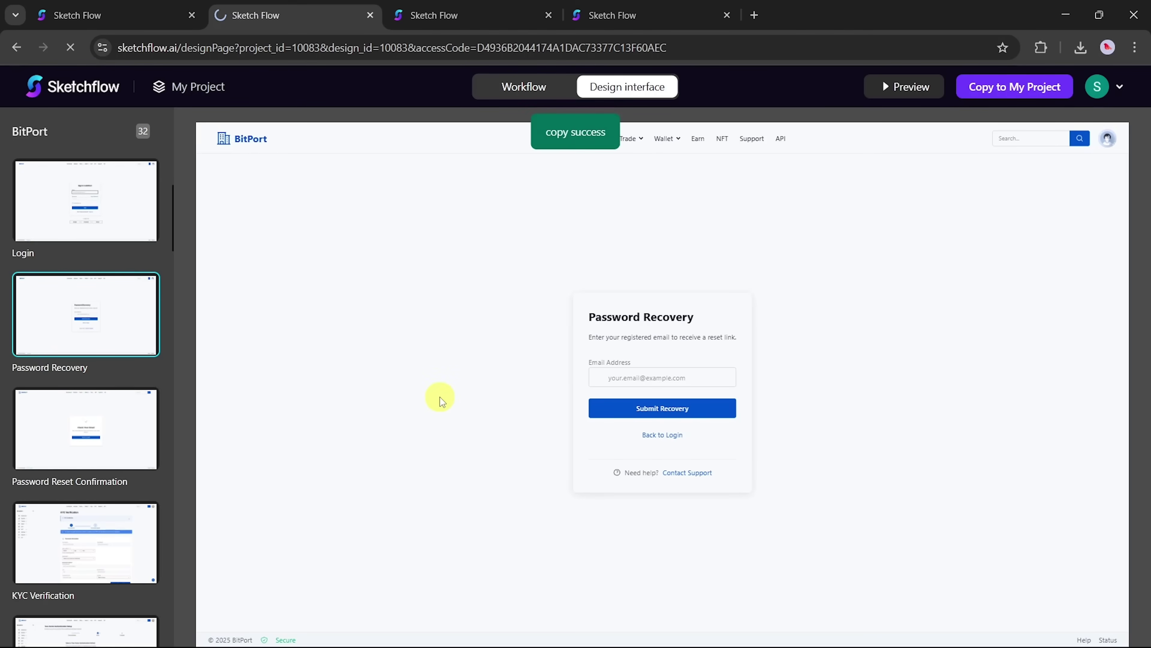
In the copied BitPort project, move the Login Form Section down and back up, then duplicate it
{"action": "left_click", "coordinate": [504, 84]}
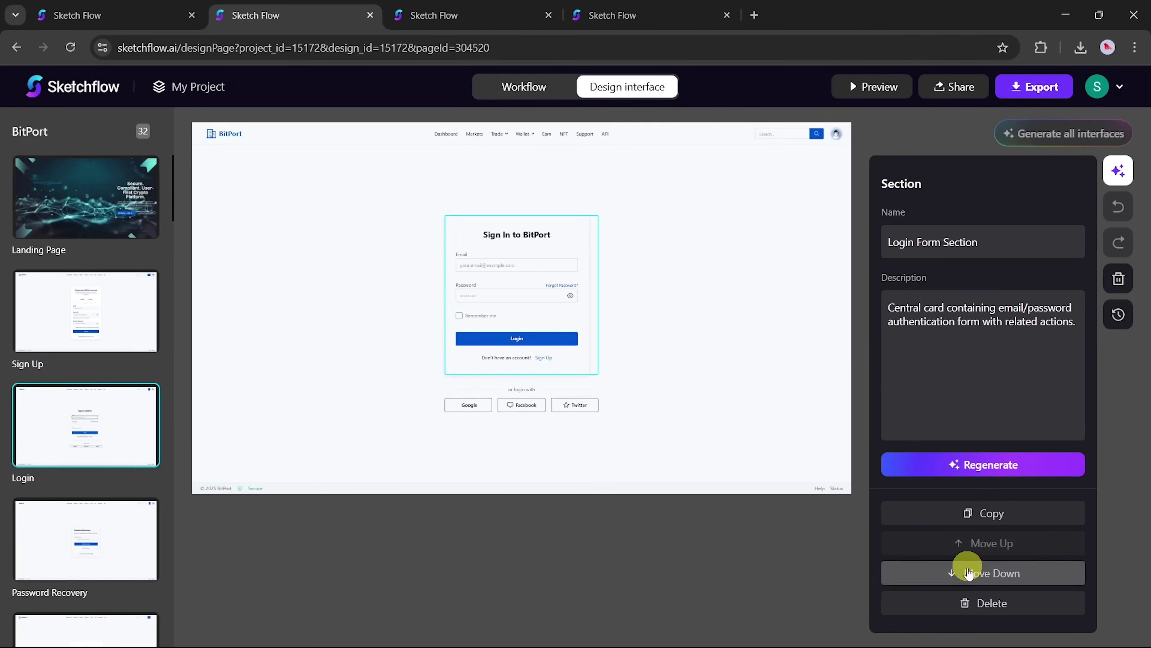
{"action": "left_click", "coordinate": [968, 573]}
{"action": "left_click", "coordinate": [967, 543]}
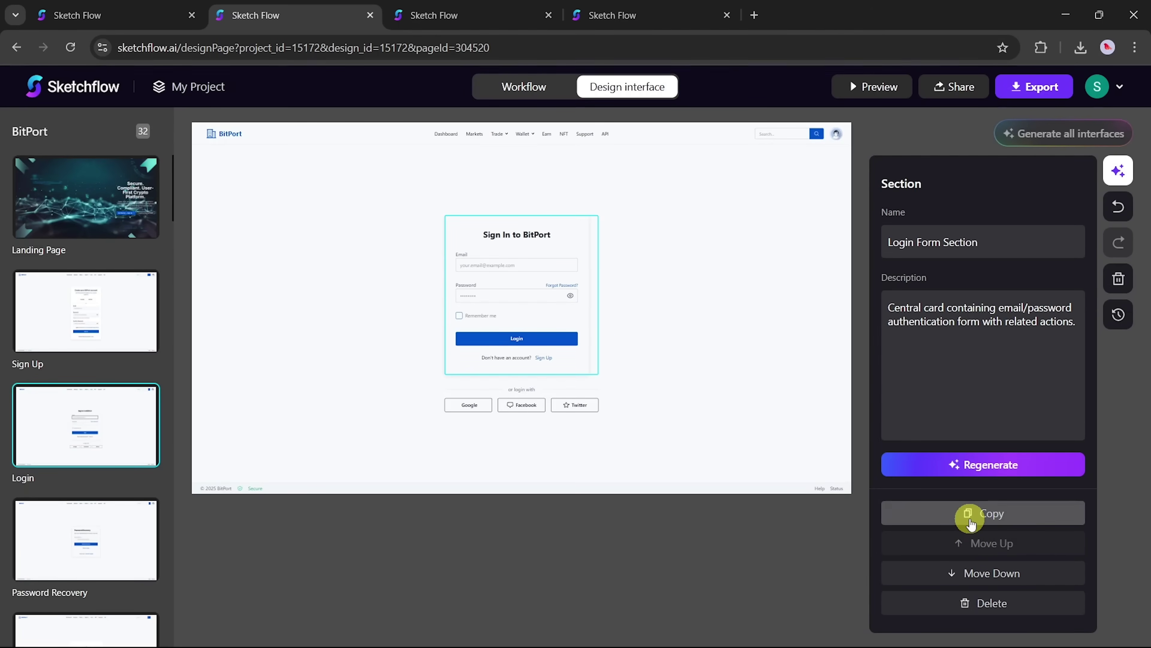
{"action": "left_click", "coordinate": [970, 522]}
View the Password Recovery page, then the KYC Verification page
{"action": "left_click", "coordinate": [62, 530]}
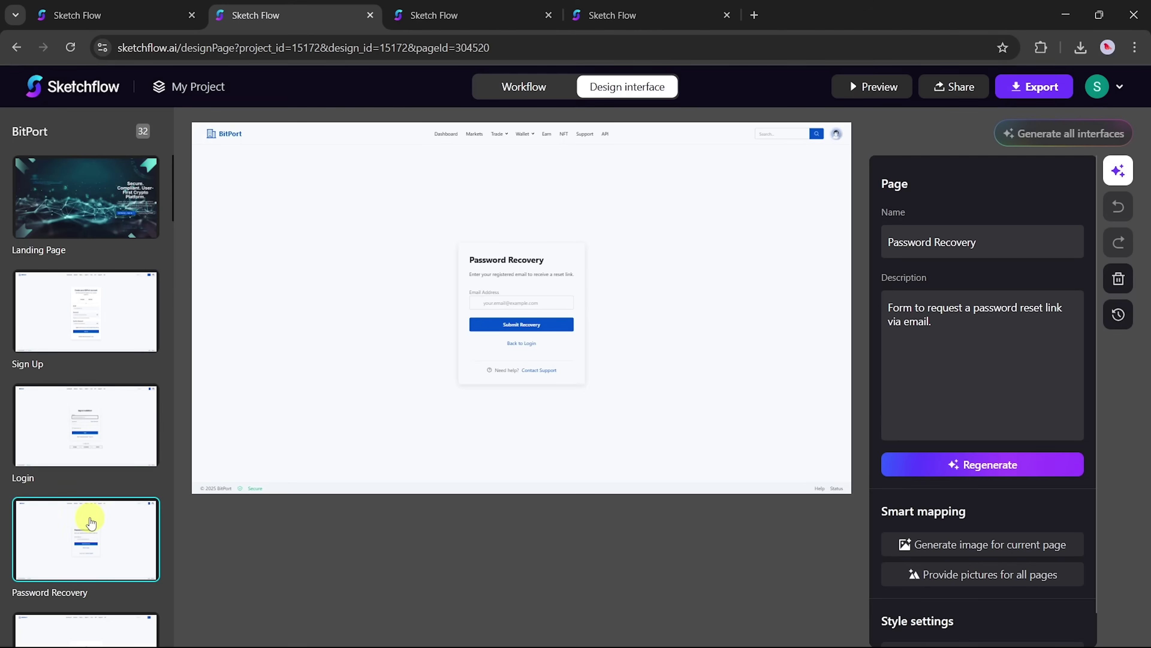
{"action": "scroll", "coordinate": [88, 519], "scroll_direction": "down", "scroll_amount": 5}
{"action": "left_click", "coordinate": [90, 484]}
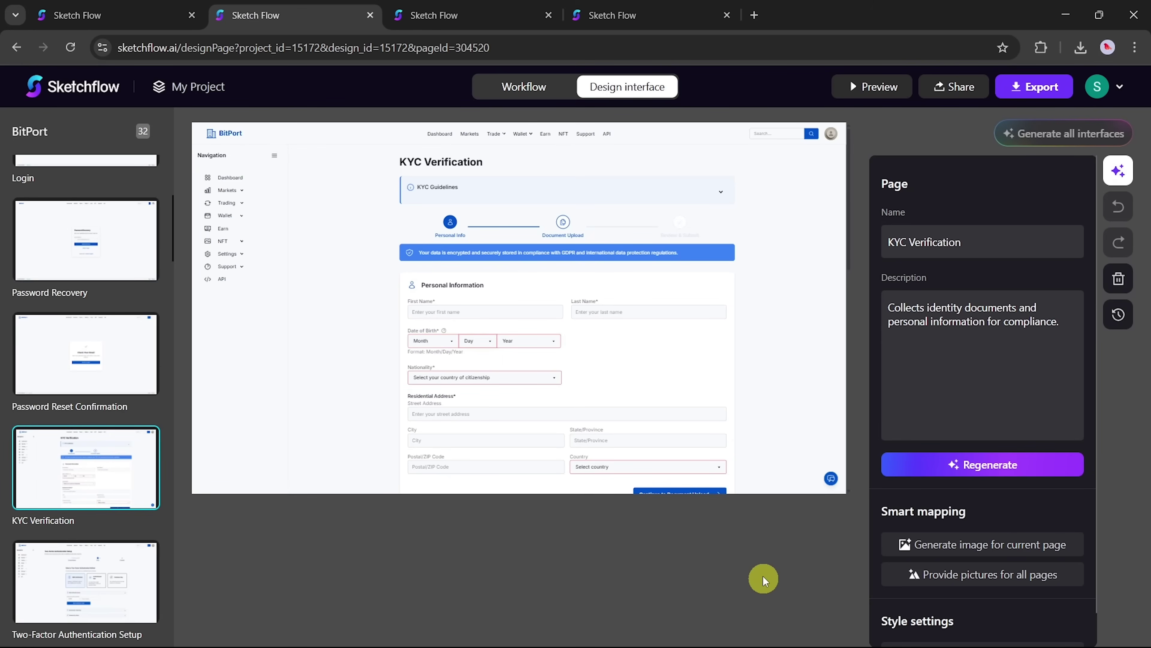
{"action": "scroll", "coordinate": [956, 589], "scroll_direction": "down", "scroll_amount": 1}
{"action": "left_click", "coordinate": [956, 617]}
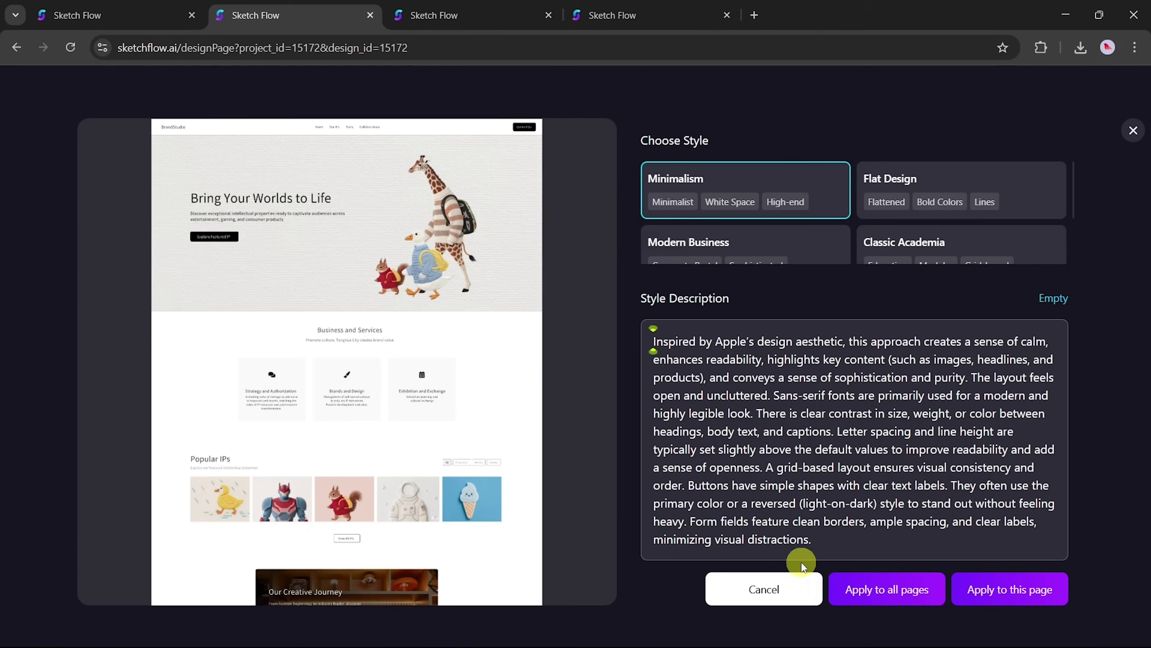
{"action": "left_click", "coordinate": [766, 589]}
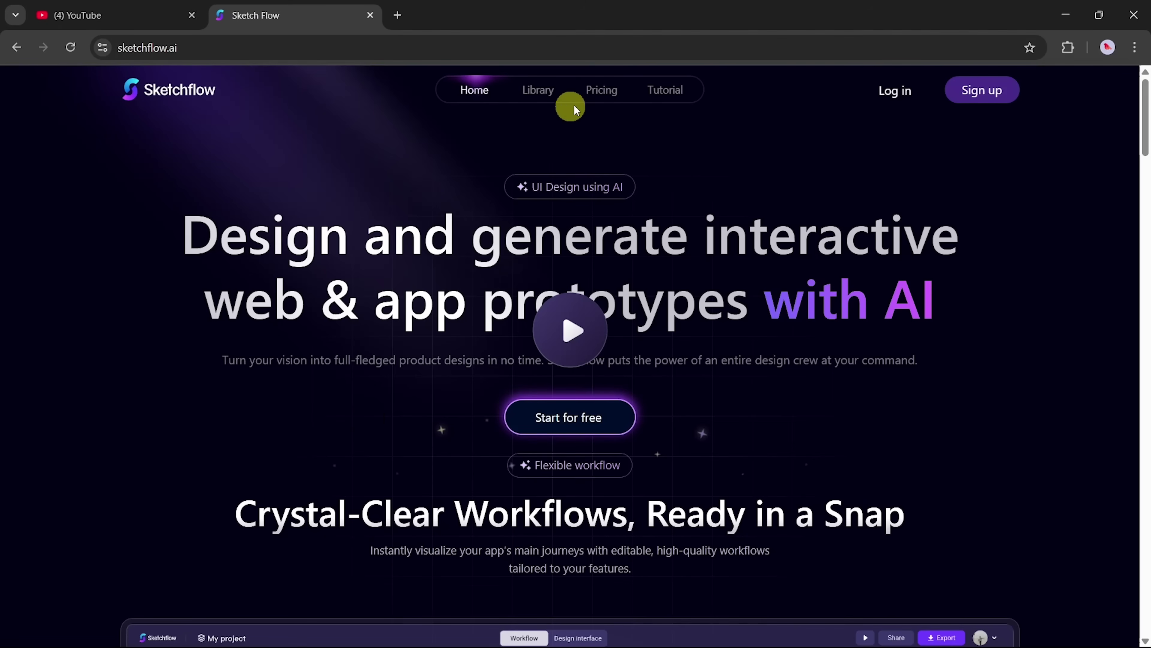
On the pricing page, toggle the Plus plan between $20 monthly and $18 yearly billing
{"action": "left_click", "coordinate": [592, 93]}
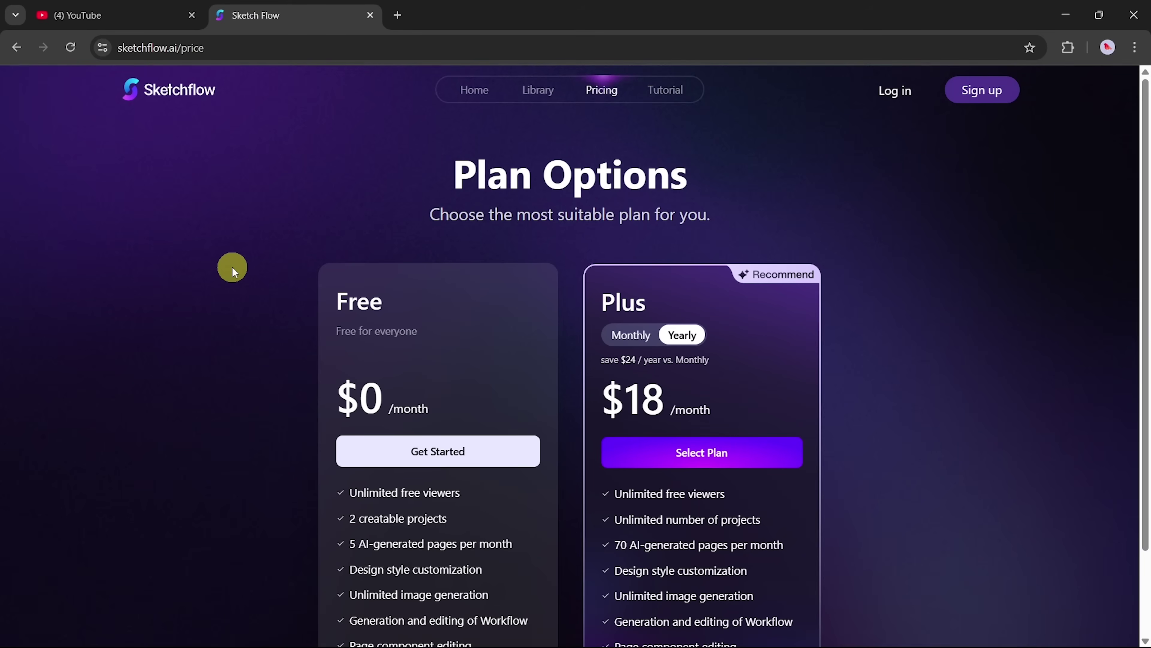
{"action": "scroll", "coordinate": [233, 268], "scroll_direction": "down", "scroll_amount": 2}
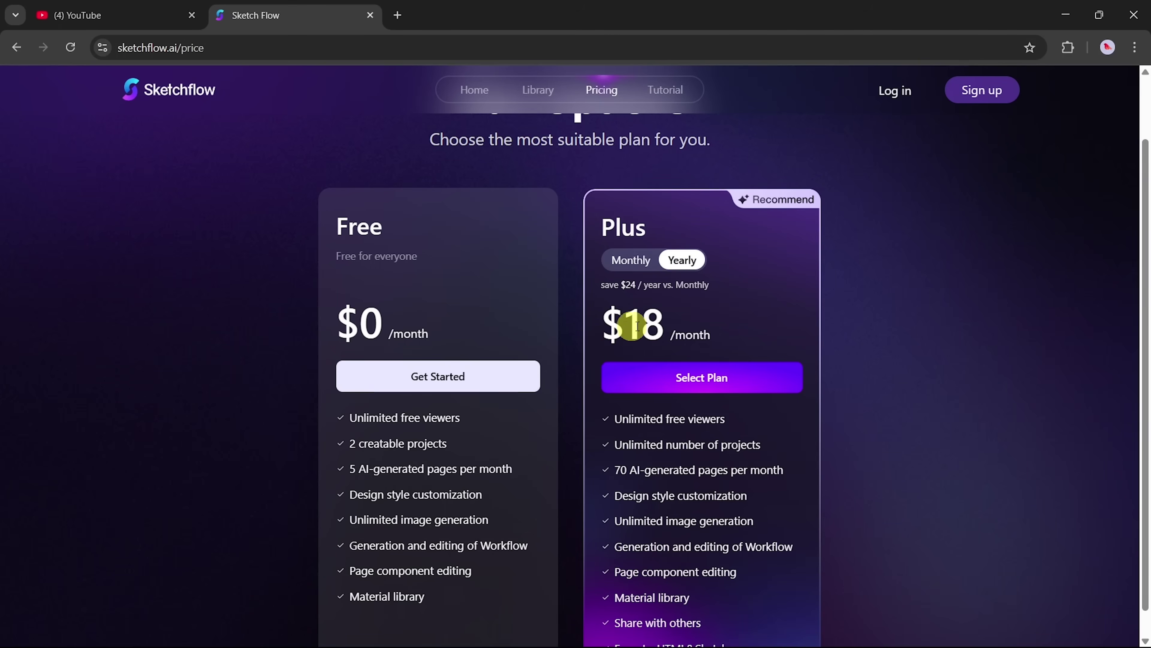
{"action": "left_click", "coordinate": [623, 263]}
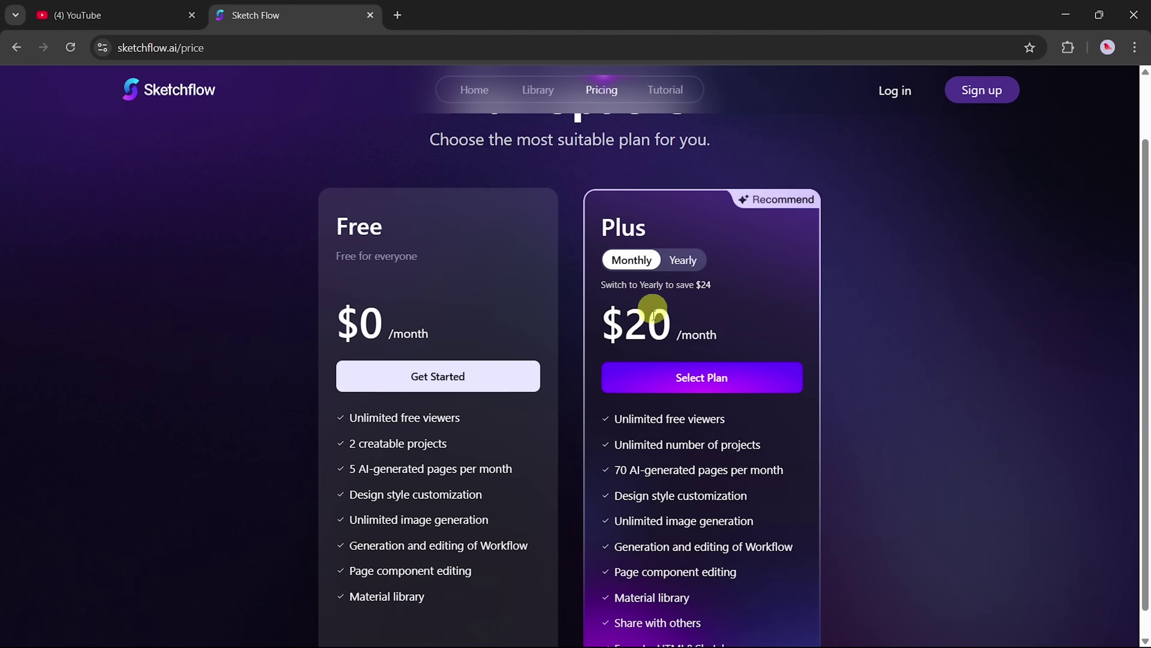
{"action": "left_click", "coordinate": [675, 262]}
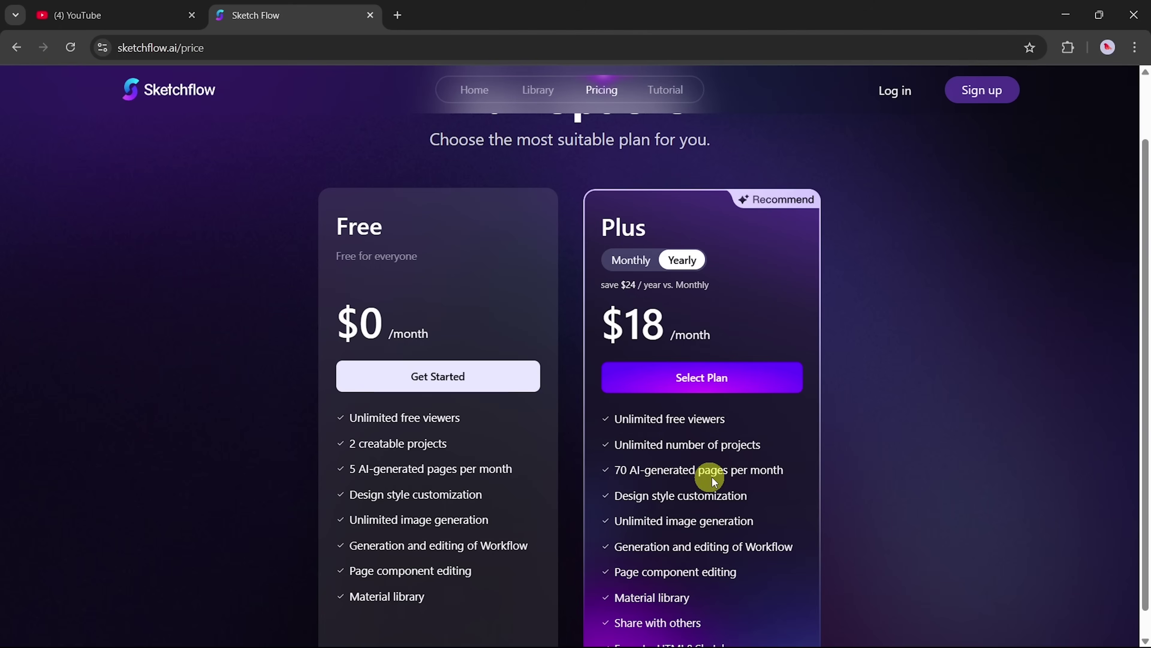
{"action": "scroll", "coordinate": [860, 516], "scroll_direction": "down", "scroll_amount": 1}
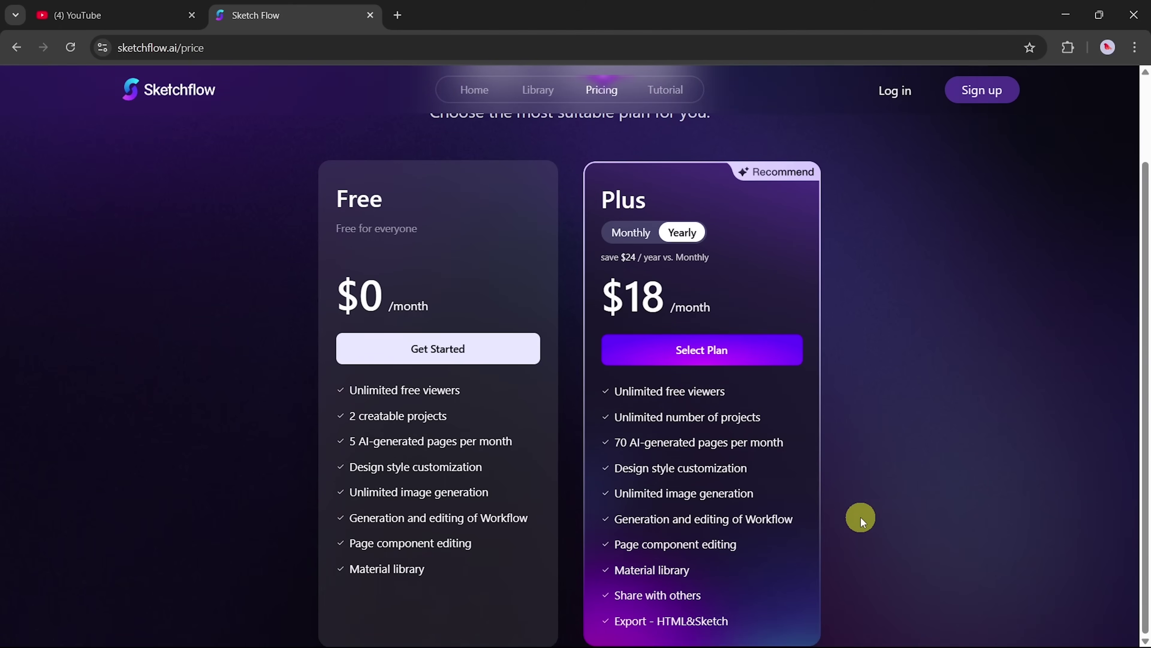